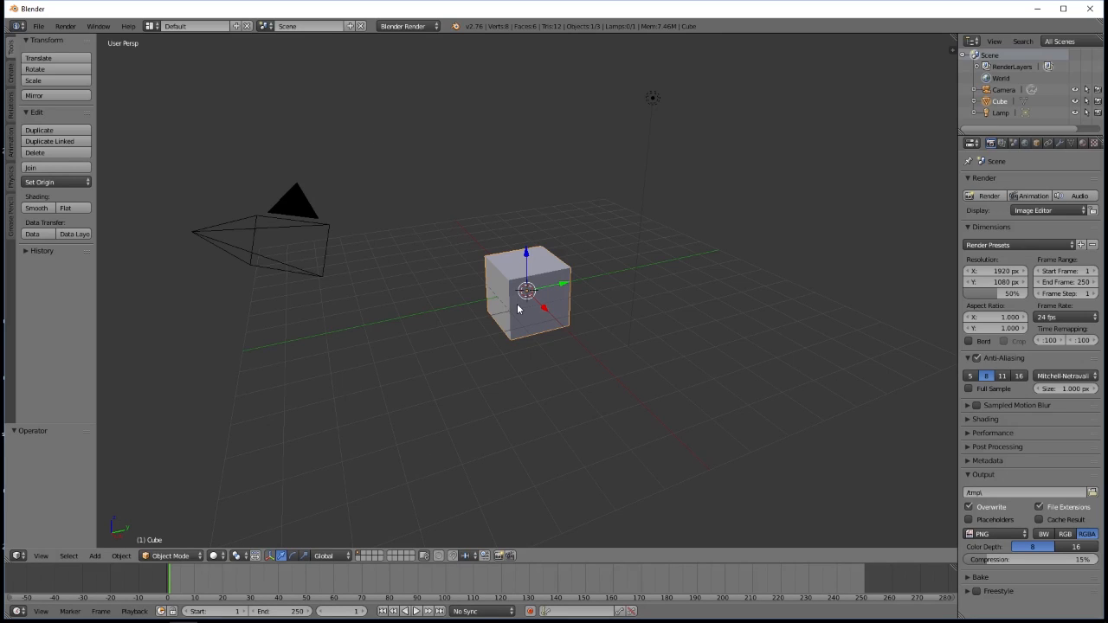
Delete the default cube and the lamp from the scene.
key(Delete)
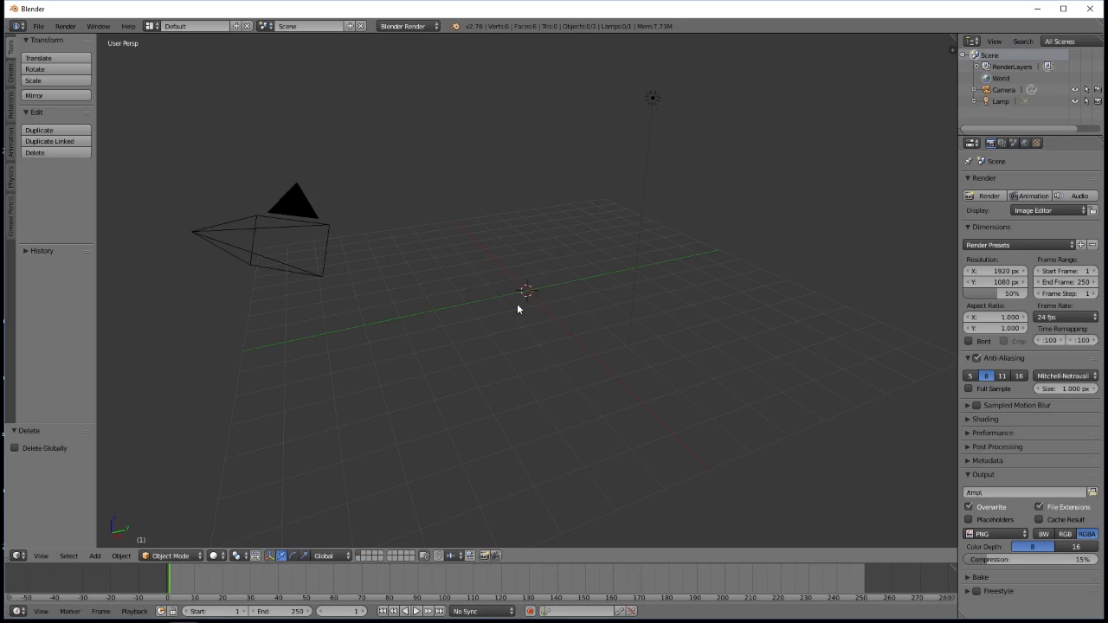
click(652, 99)
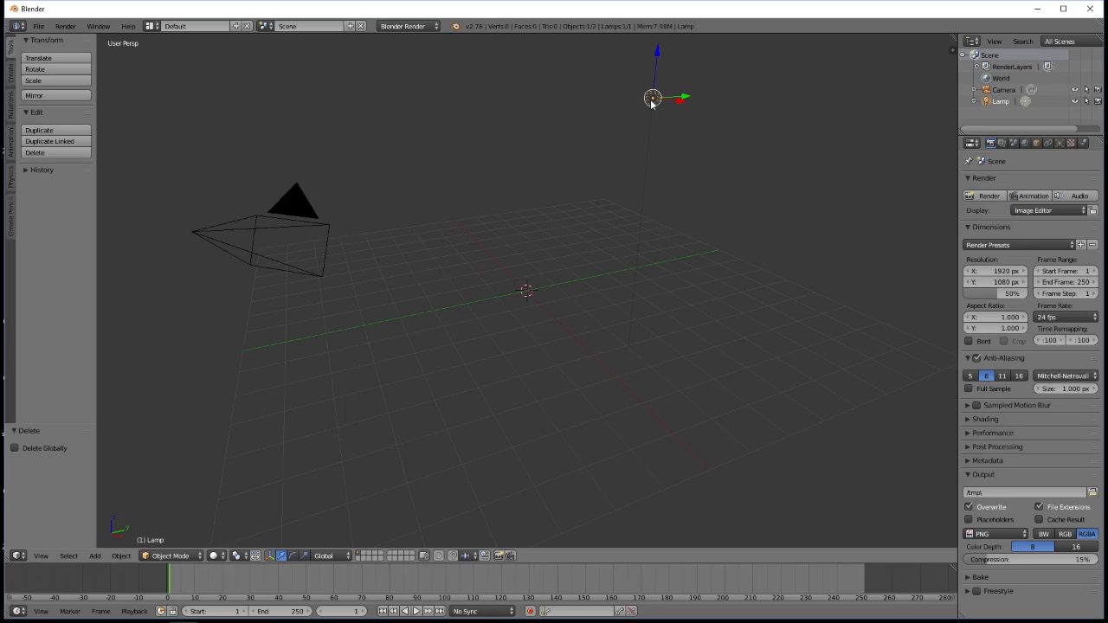
key(Delete)
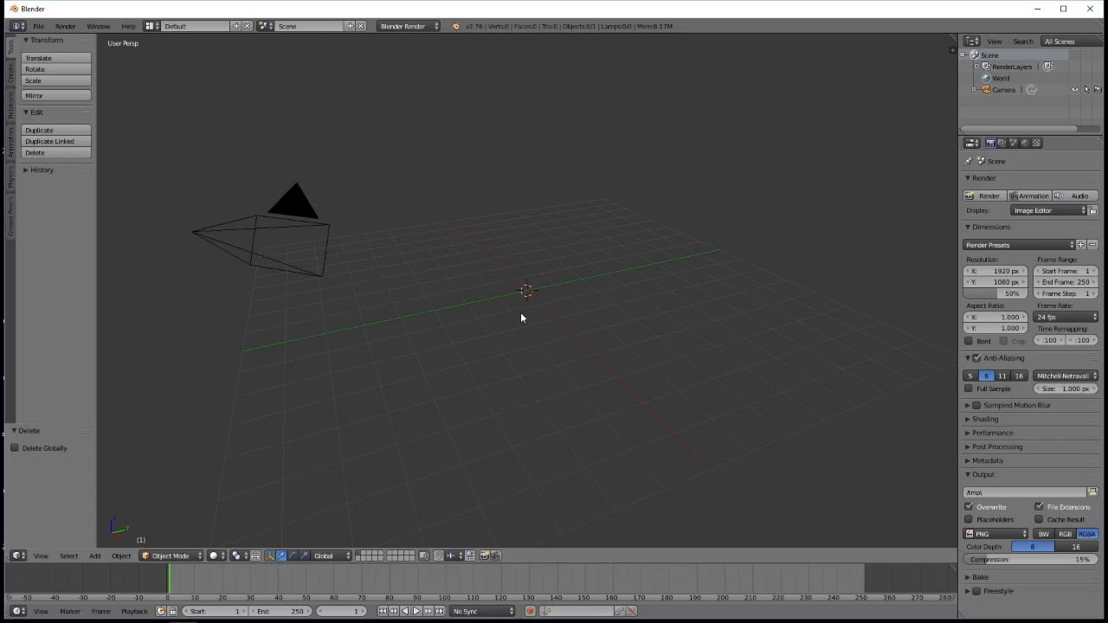
Add a mesh plane at the scene origin.
key(shift+a)
mouse_move(521, 313)
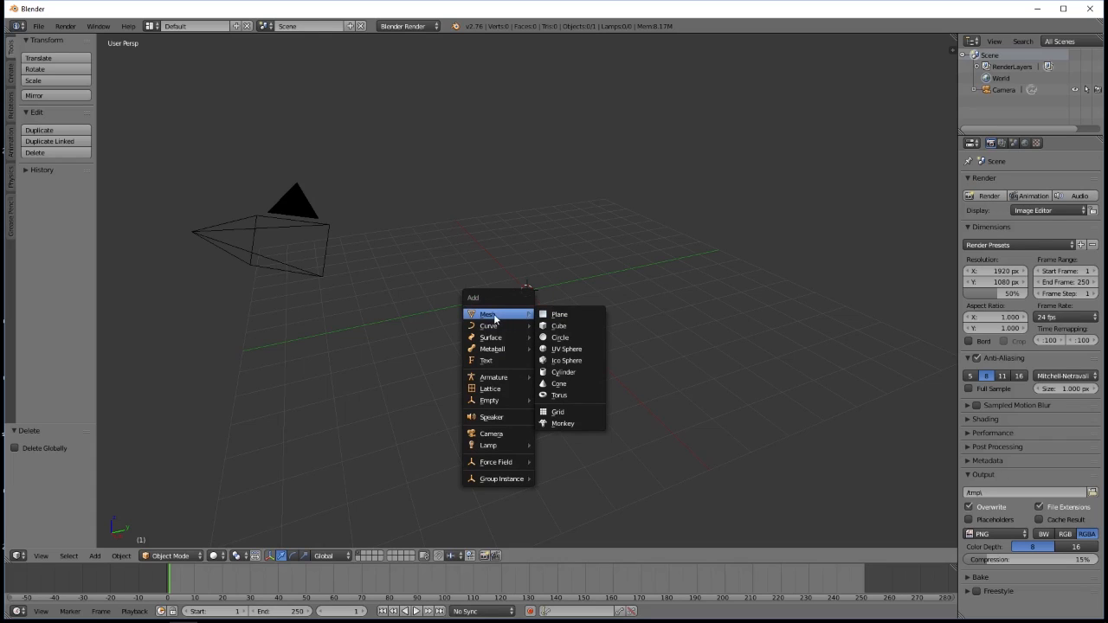
click(549, 315)
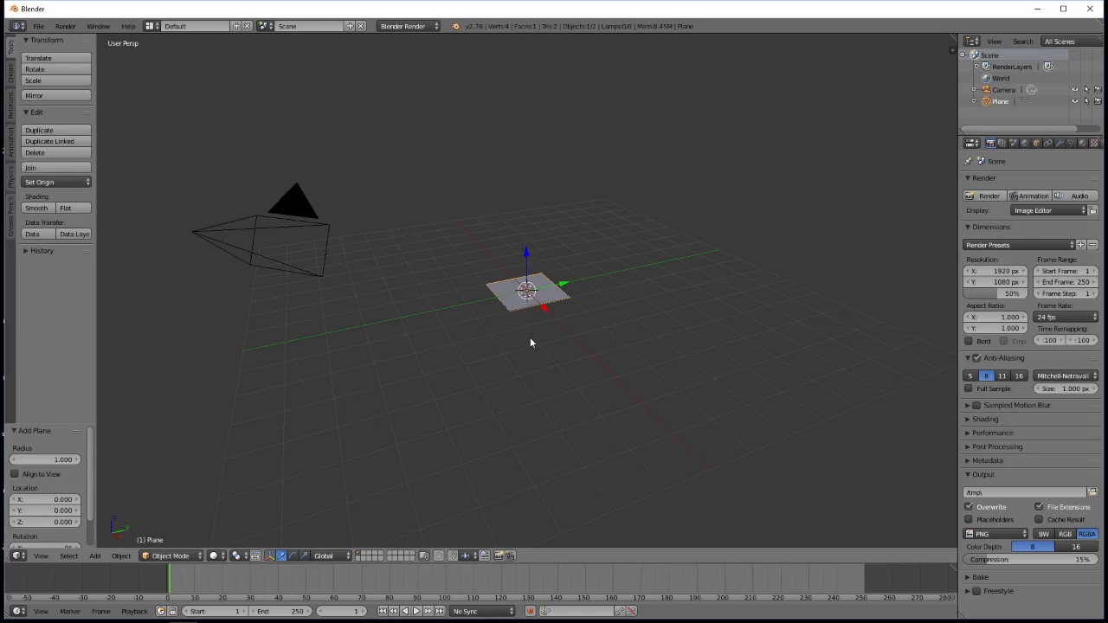
Start the Screencast Keys display for the 3D view.
key(n)
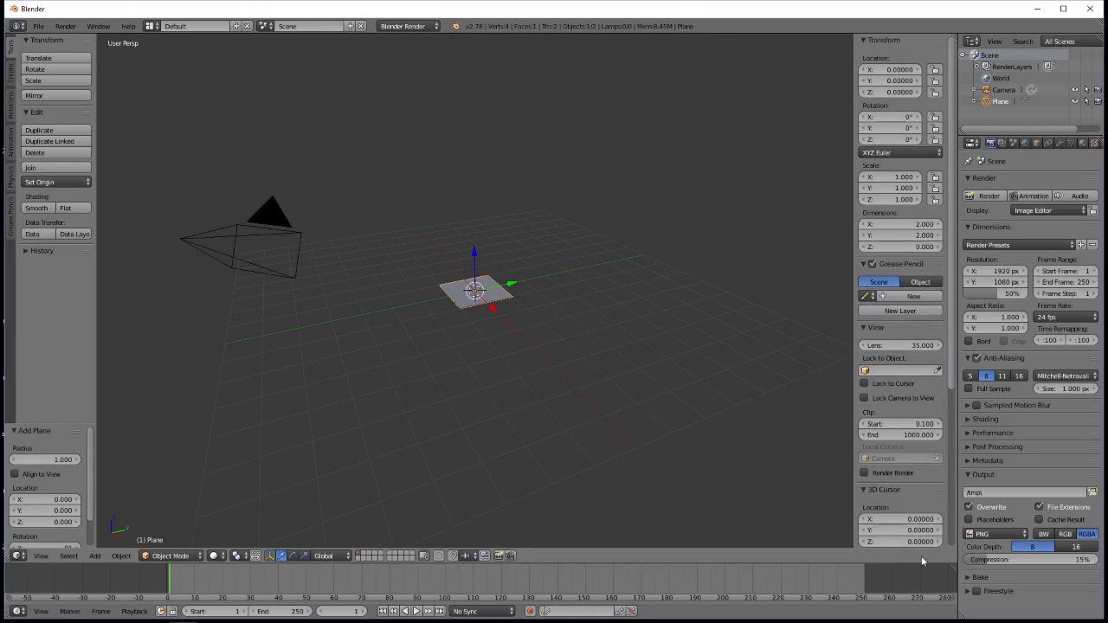
scroll(906, 500, down, 2)
click(905, 537)
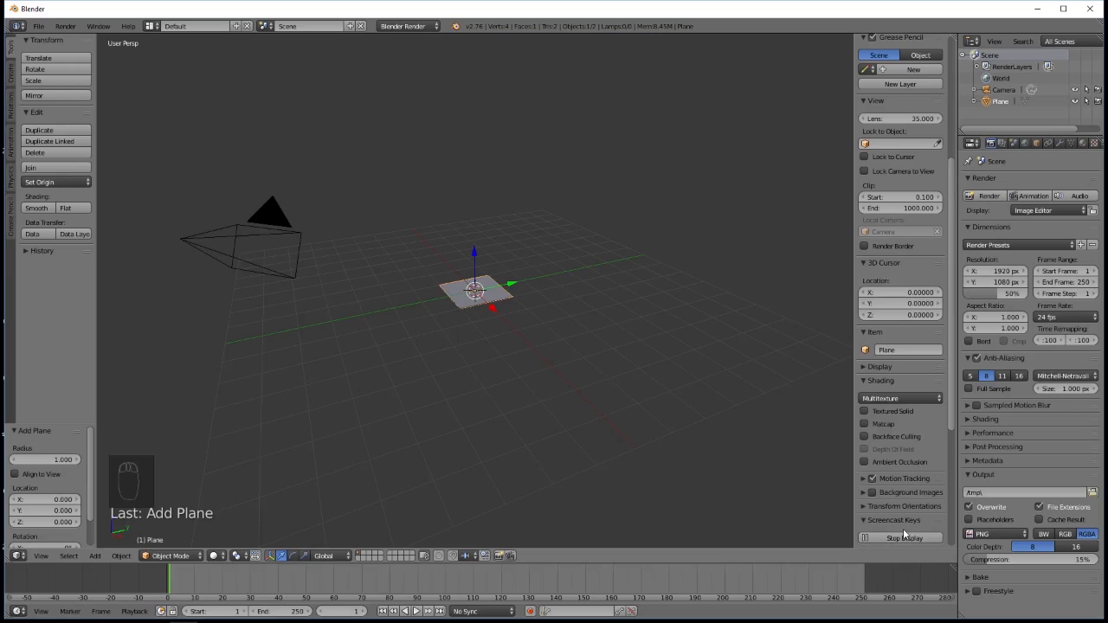
scroll(887, 518, down, 8)
scroll(888, 517, down, 1)
key(n)
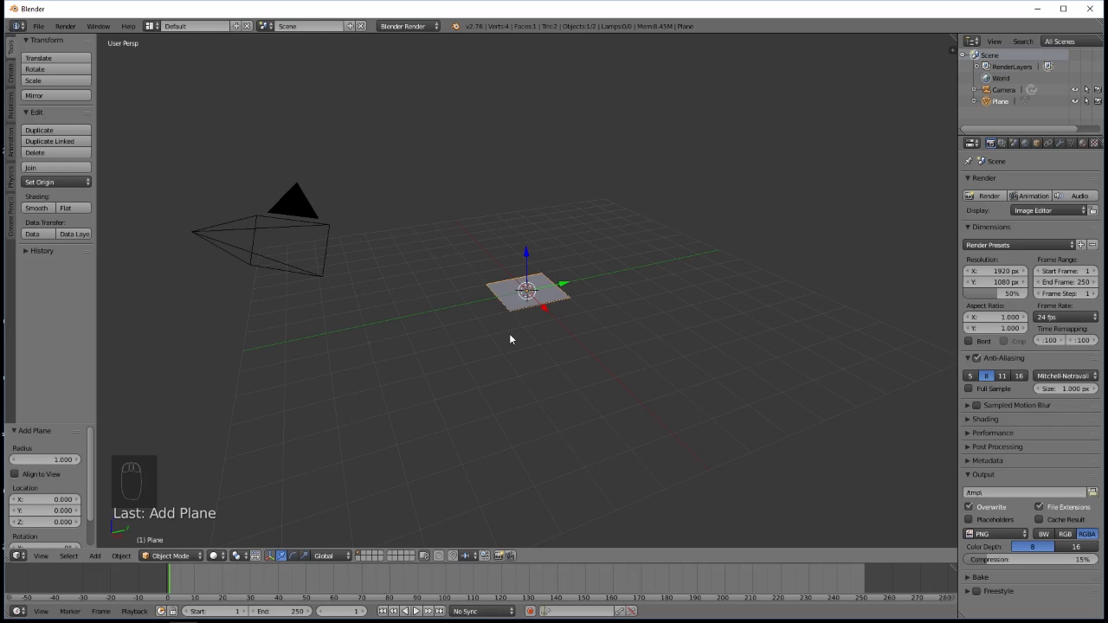
Scale the plane uniformly by a factor of 8.
key(s)
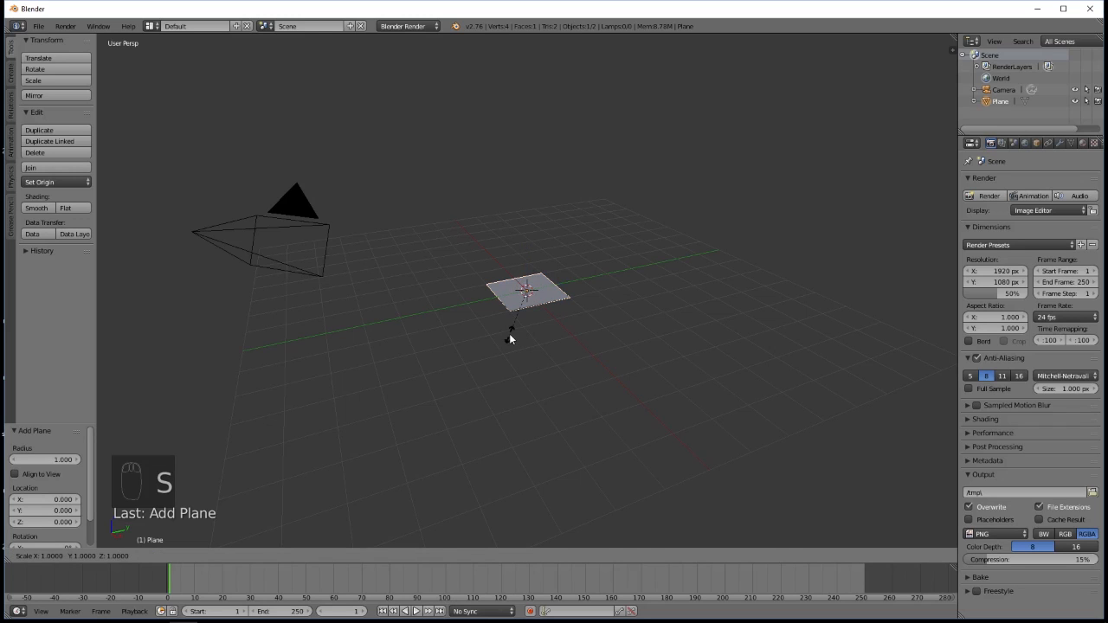
key(8)
key(Return)
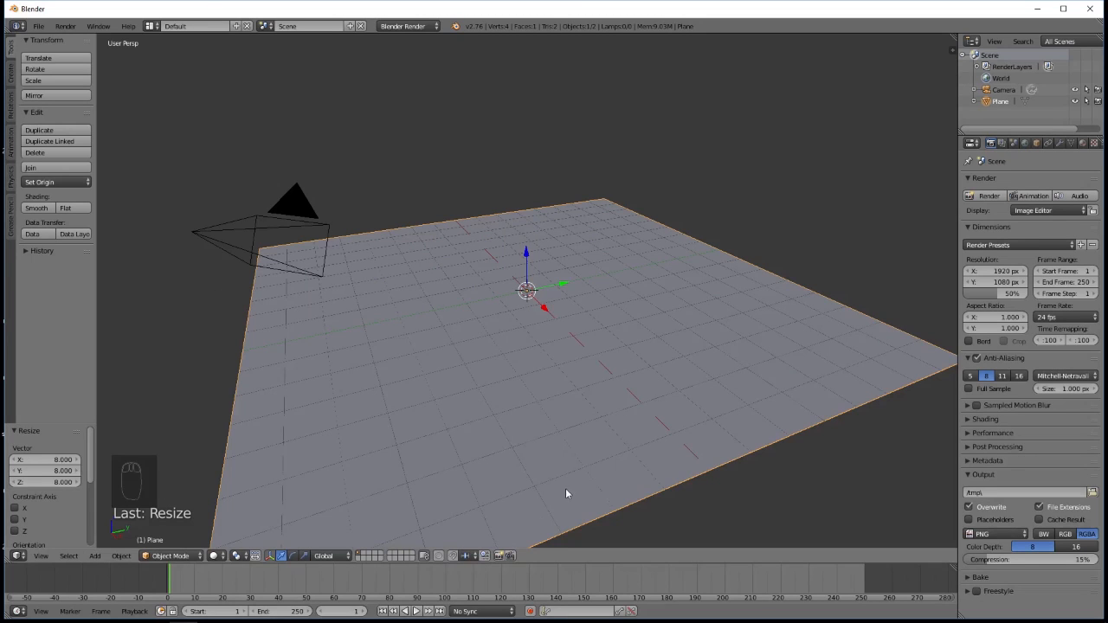
middle_drag(534, 415, 580, 441)
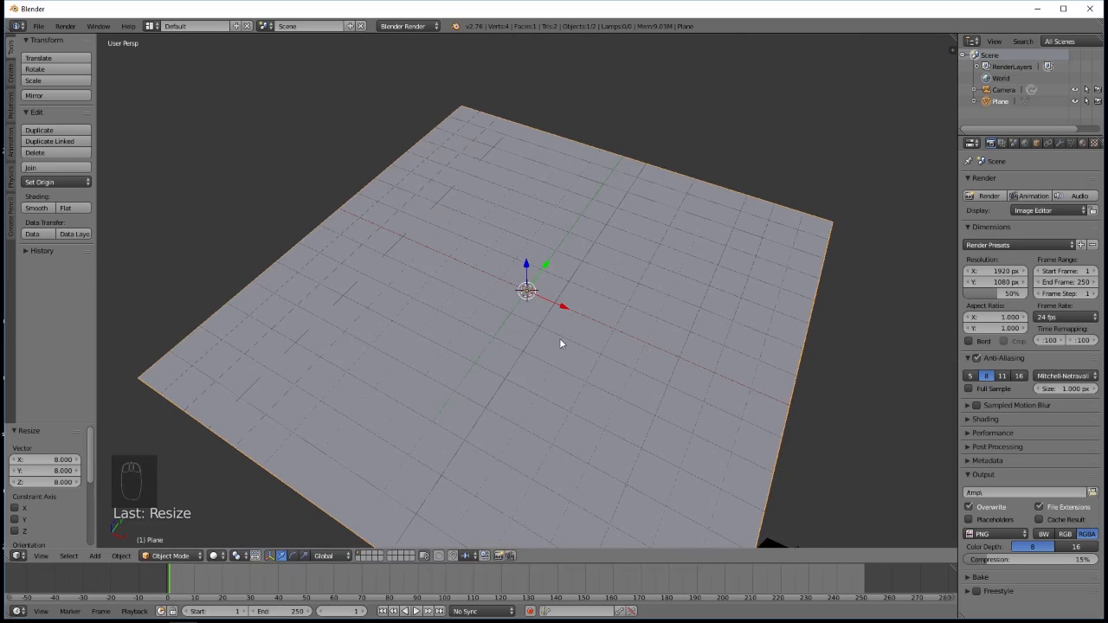
scroll(546, 357, up, 1)
scroll(545, 358, down, 1)
middle_drag(593, 425, 546, 401)
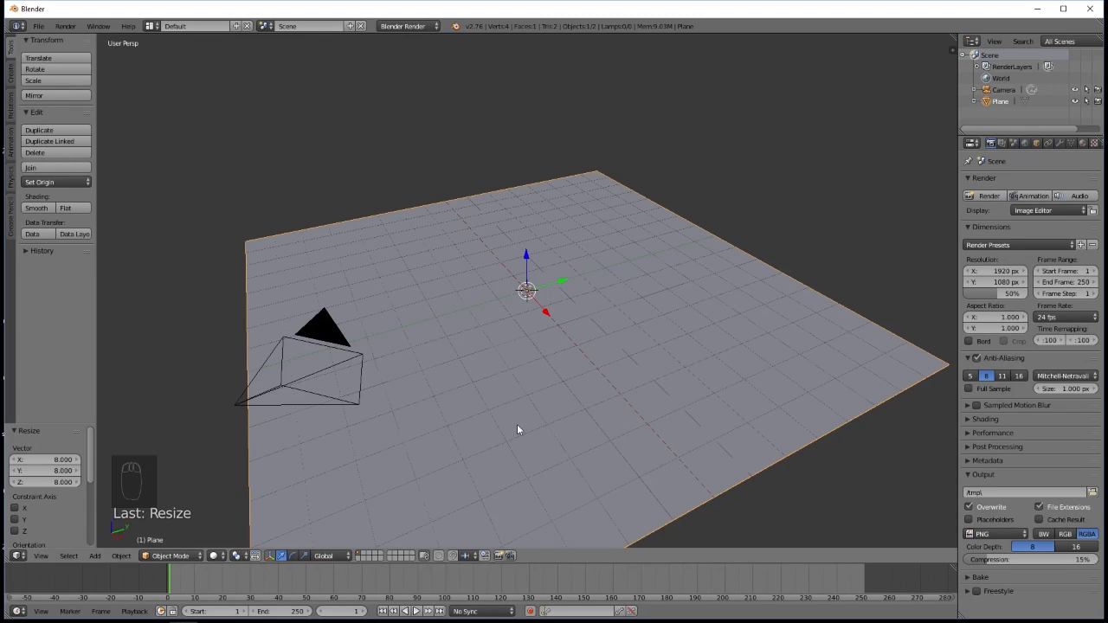
Add a UV sphere at the plane's centre and show it in the right orthographic view.
key(shift+a)
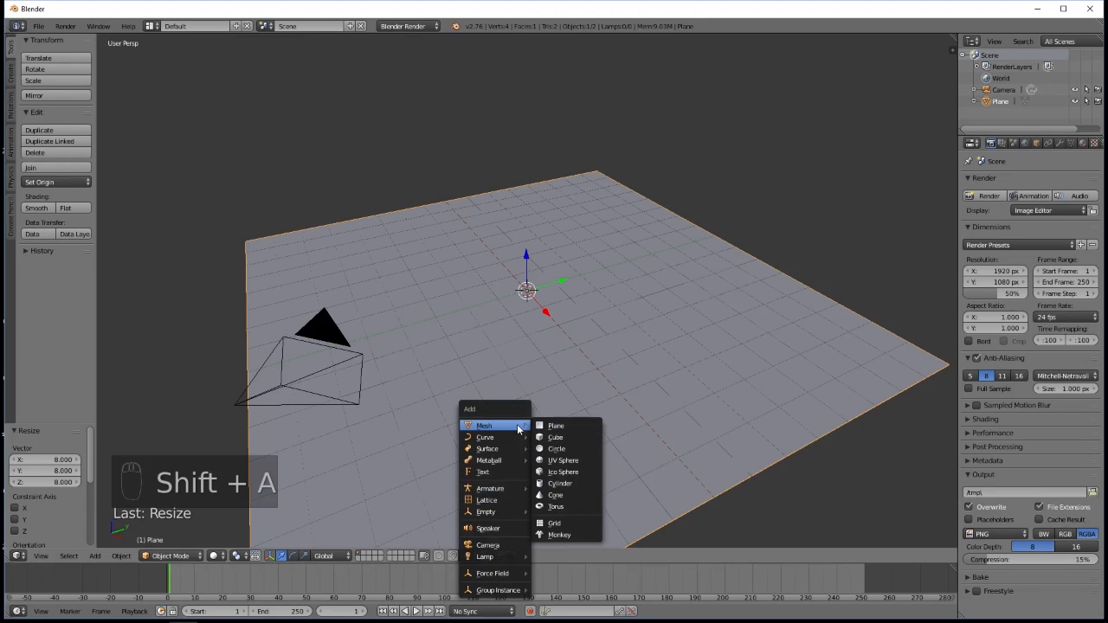
click(571, 460)
key(KP_5)
key(KP_3)
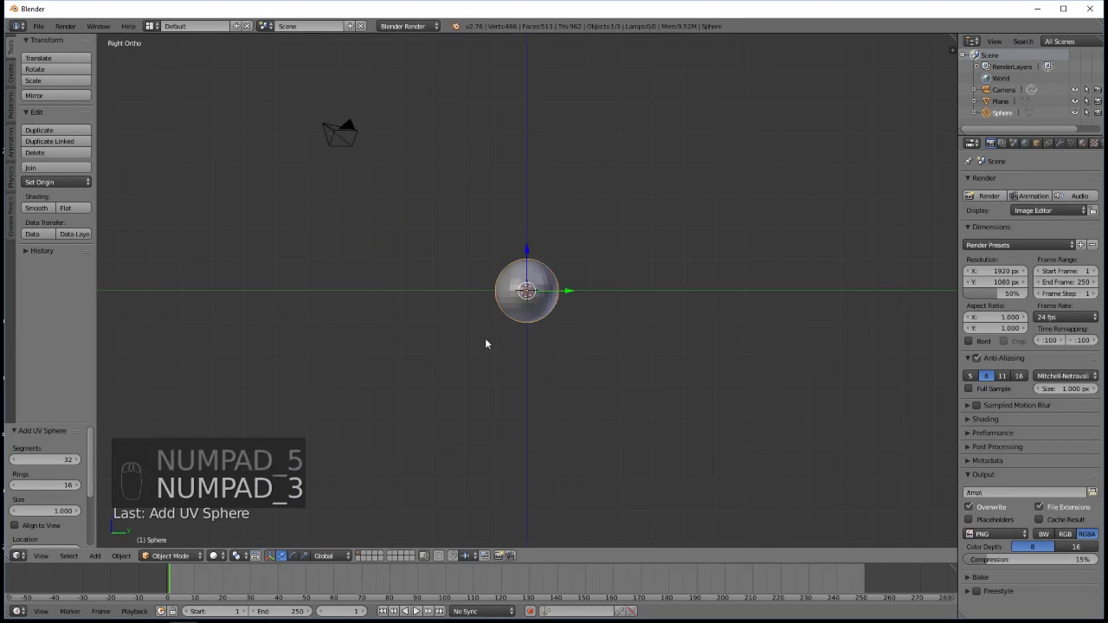
scroll(532, 312, up, 5)
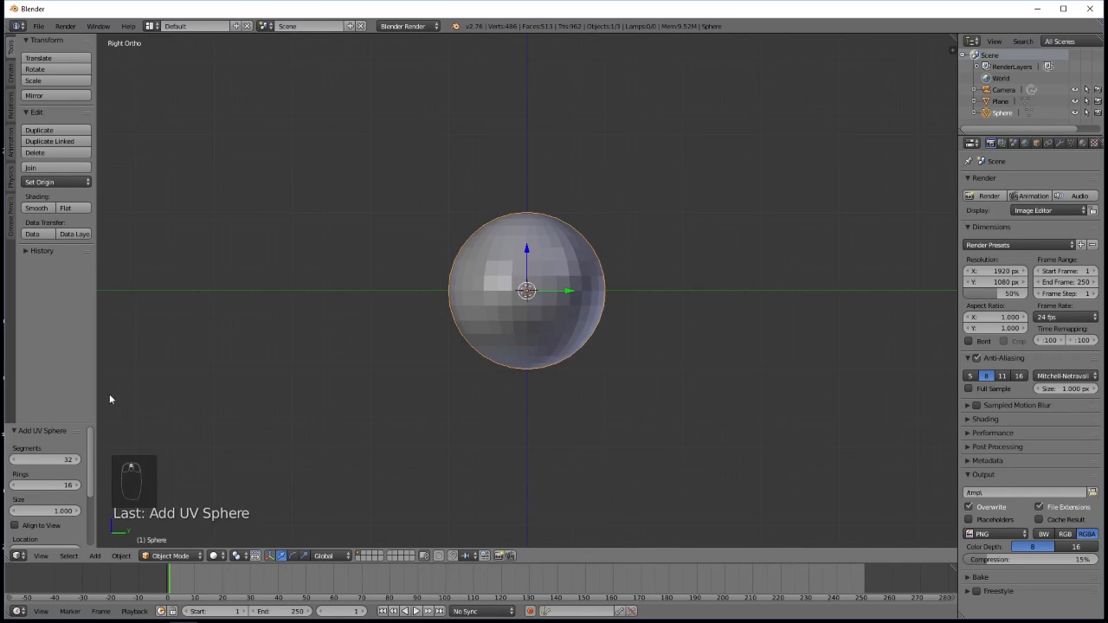
Set the new UV sphere to 16 segments and 8 rings.
click(55, 461)
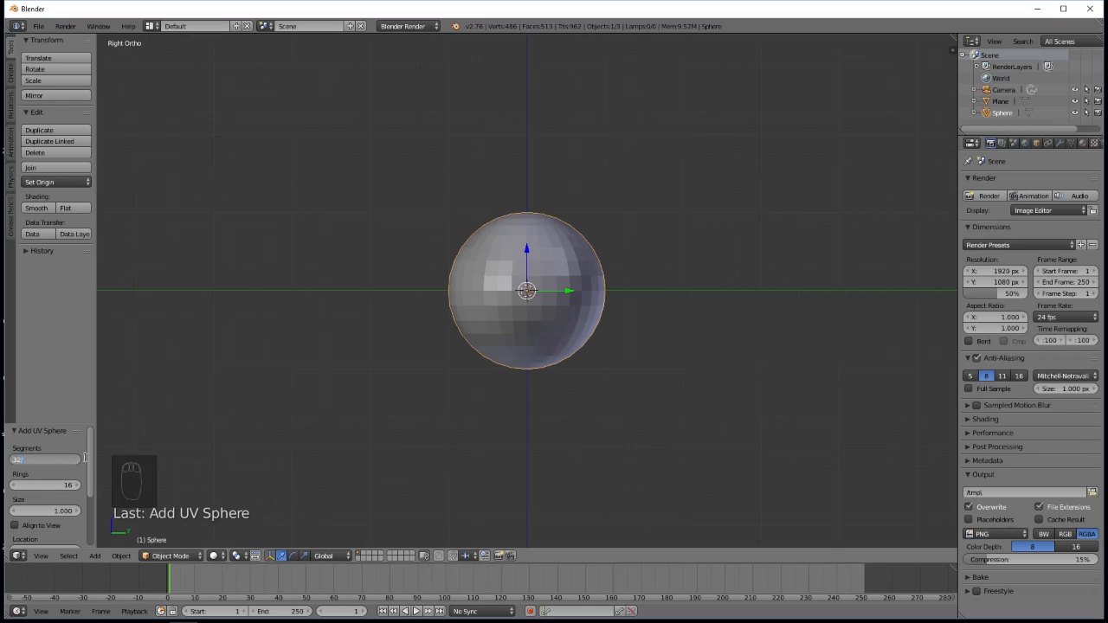
text(16)
key(Return)
click(66, 487)
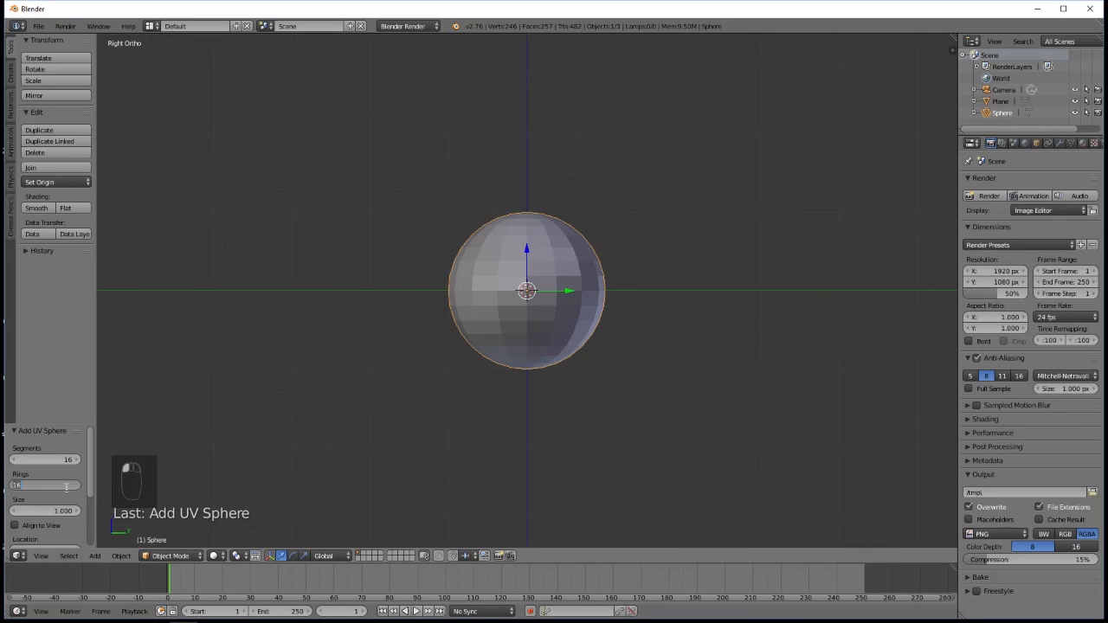
text(8)
key(Return)
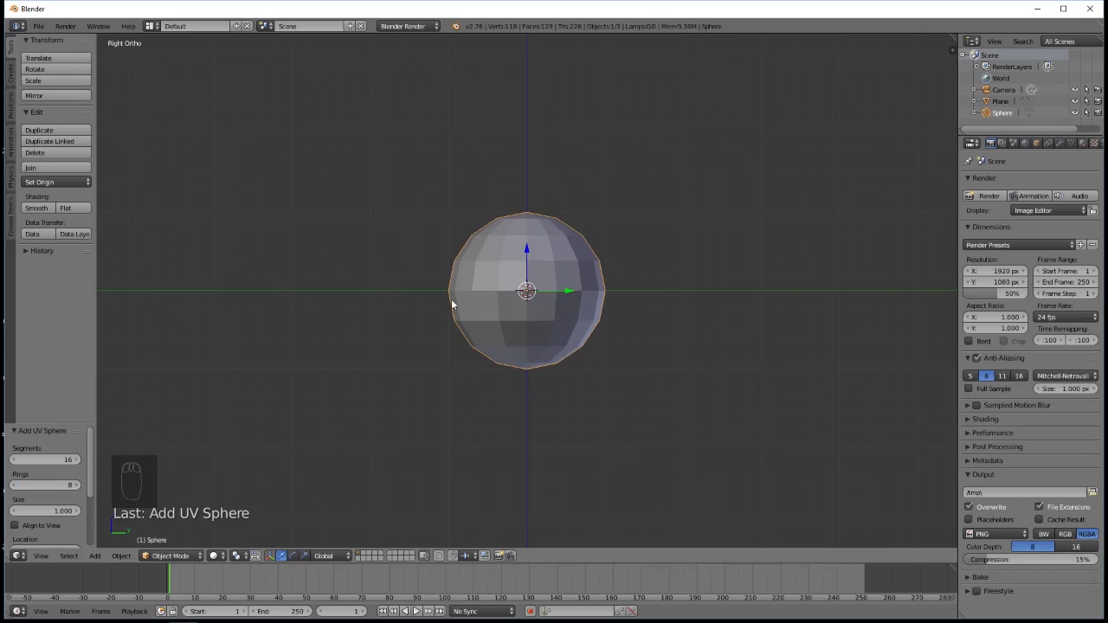
Delete the vertices of the sphere's lower half in Edit Mode, leaving a dome on the plane, and return to Object Mode.
key(Tab)
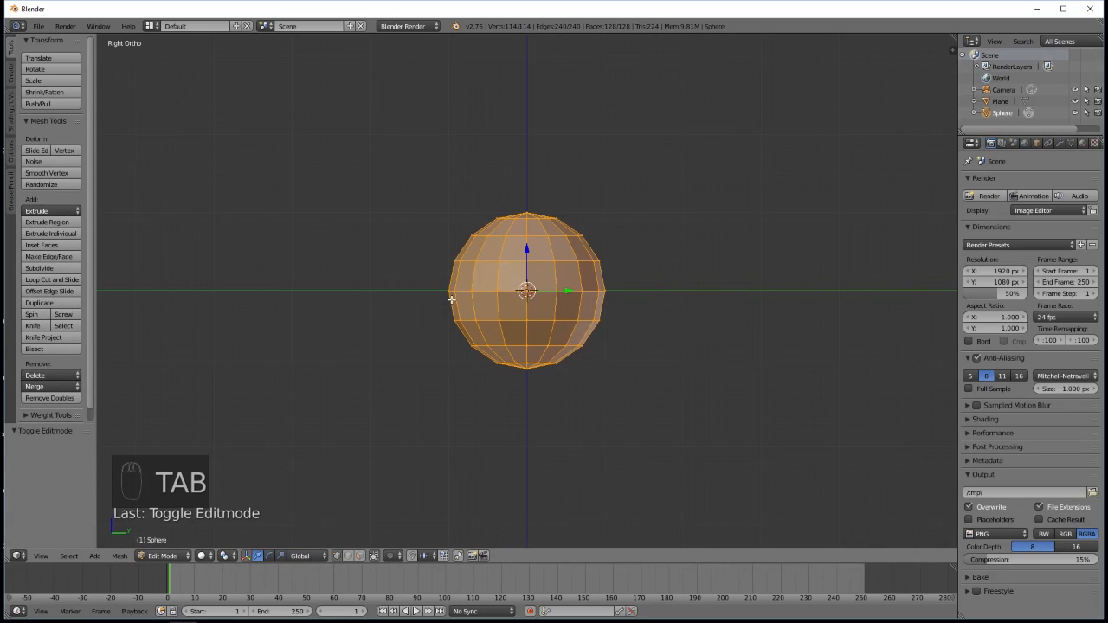
middle_drag(441, 304, 523, 251)
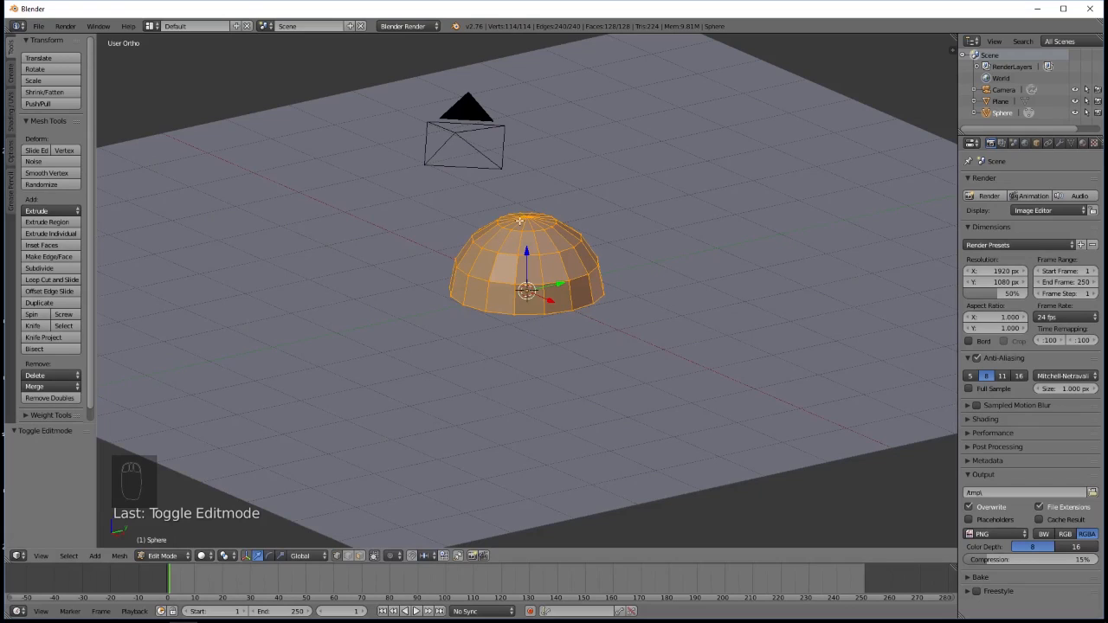
key(KP_3)
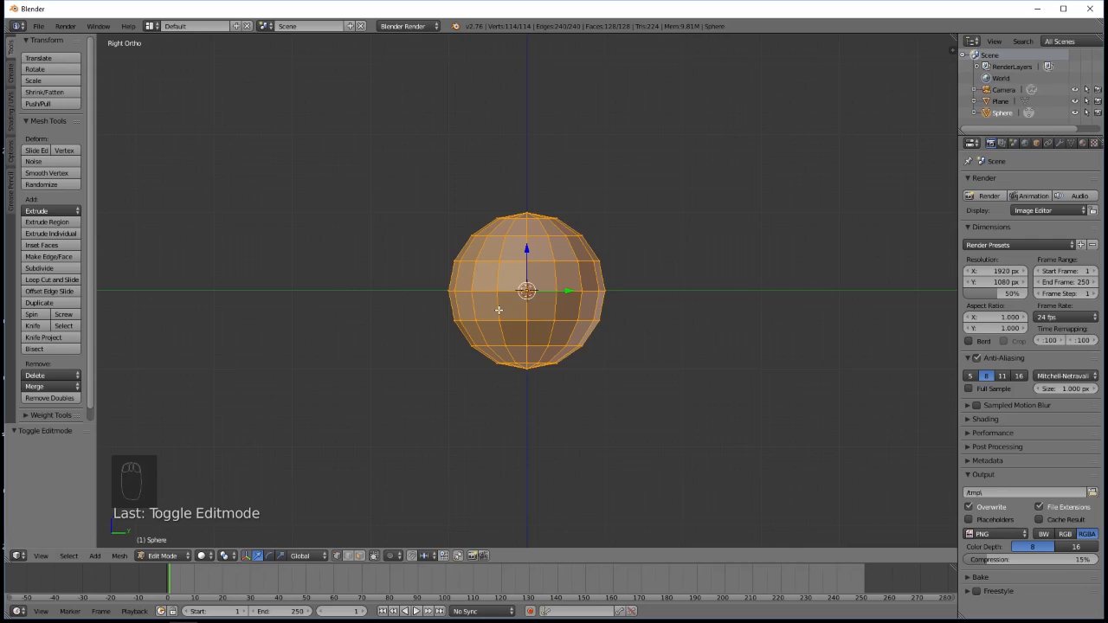
key(a)
key(z)
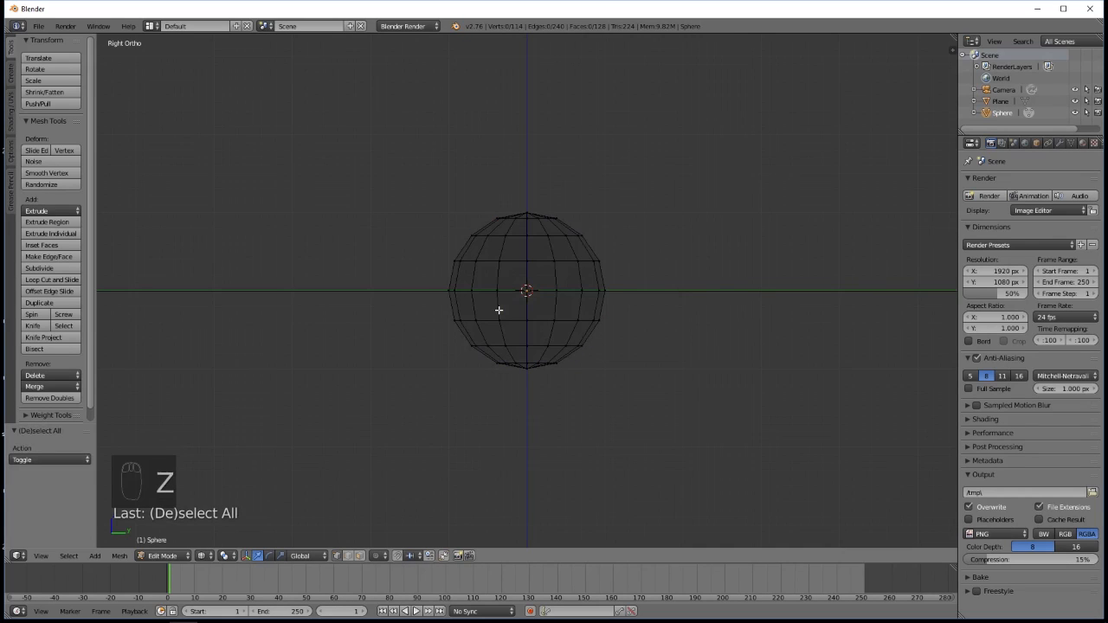
key(b)
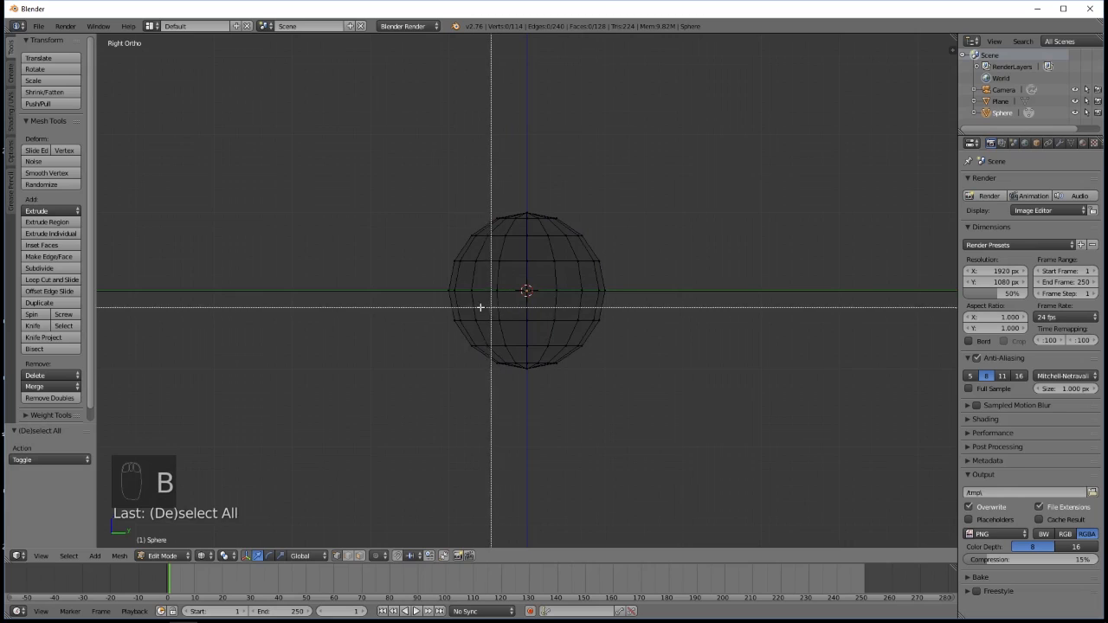
drag(410, 308, 671, 414)
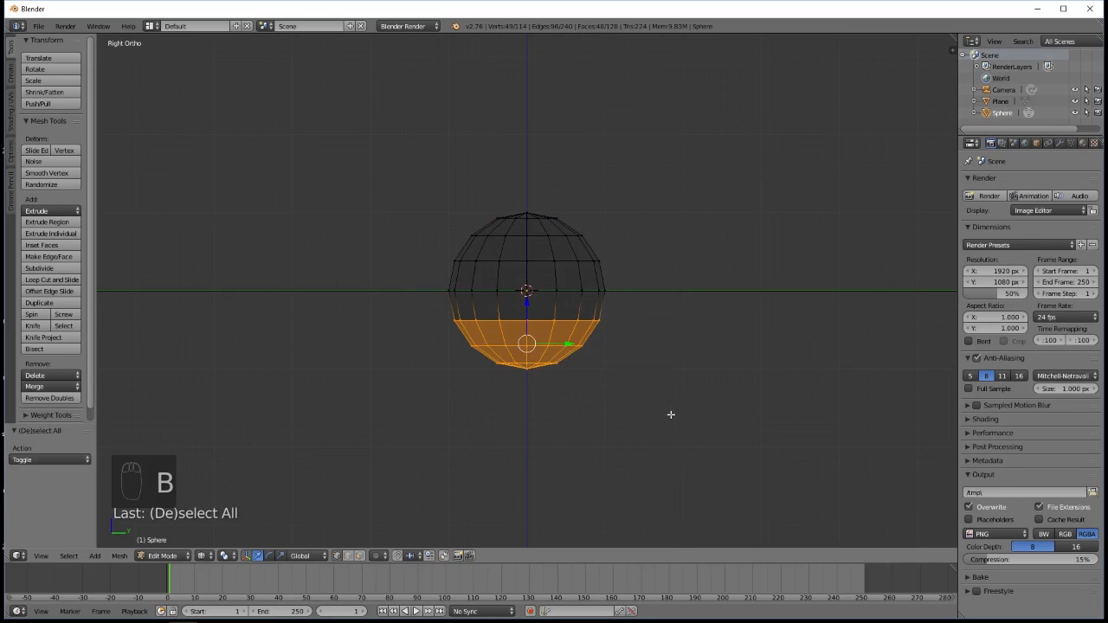
key(Delete)
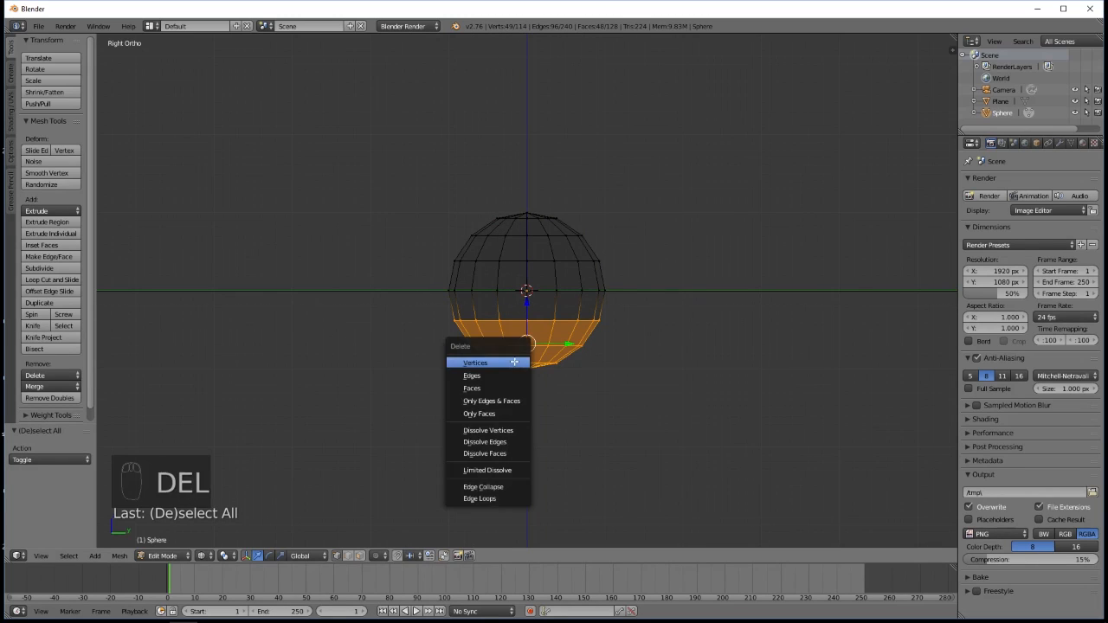
click(514, 364)
middle_drag(478, 318, 559, 413)
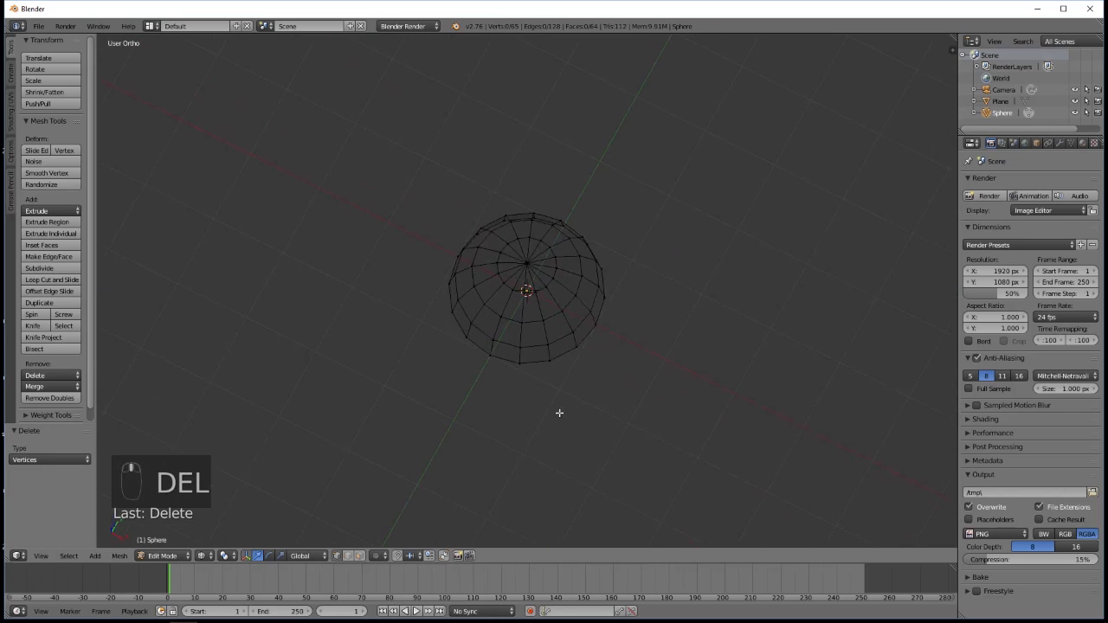
key(z)
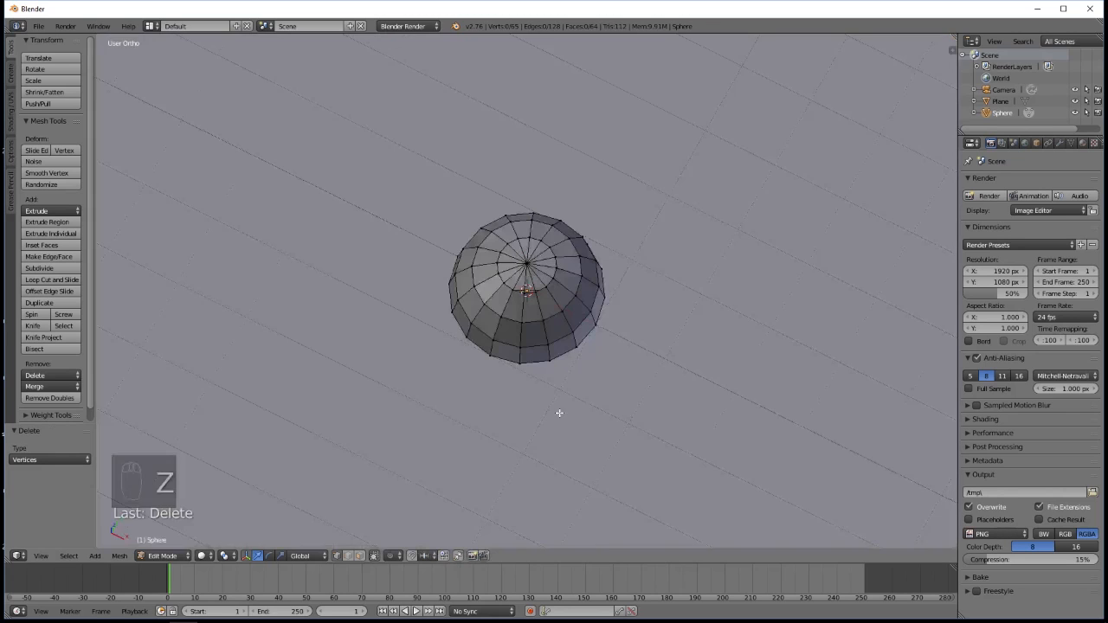
scroll(559, 413, down, 6)
scroll(560, 413, up, 3)
key(Tab)
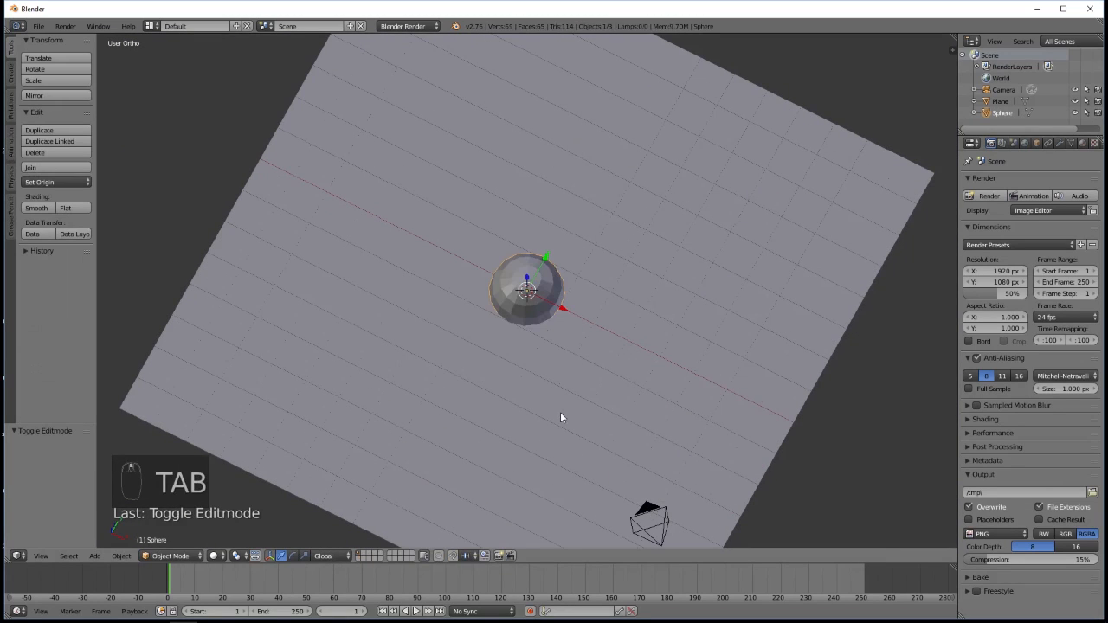
Split off a UV/Image Editor beside the top orthographic 3D view and create a blank black 1024 × 1024 px image in it.
middle_drag(568, 324, 556, 274)
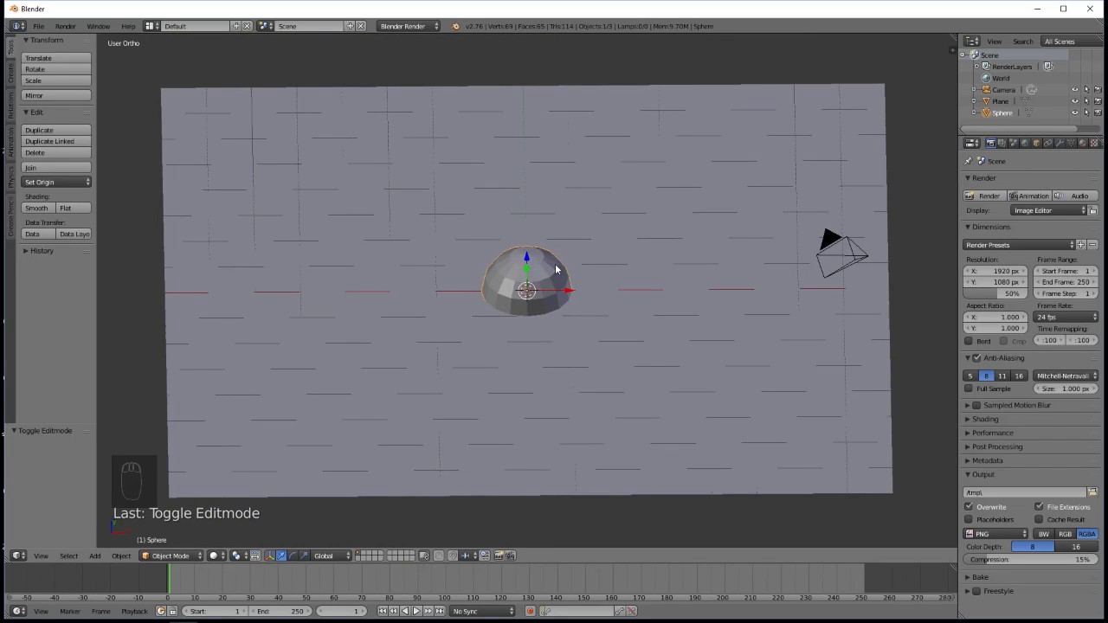
key(KP_7)
scroll(550, 294, down, 5)
scroll(546, 308, up, 5)
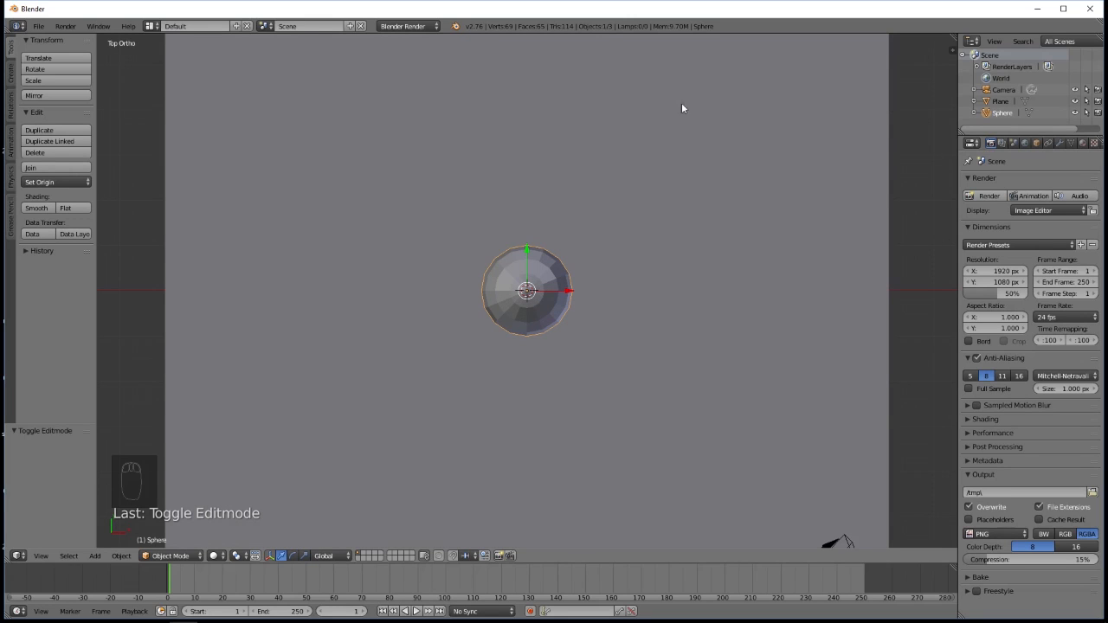
drag(955, 37, 551, 39)
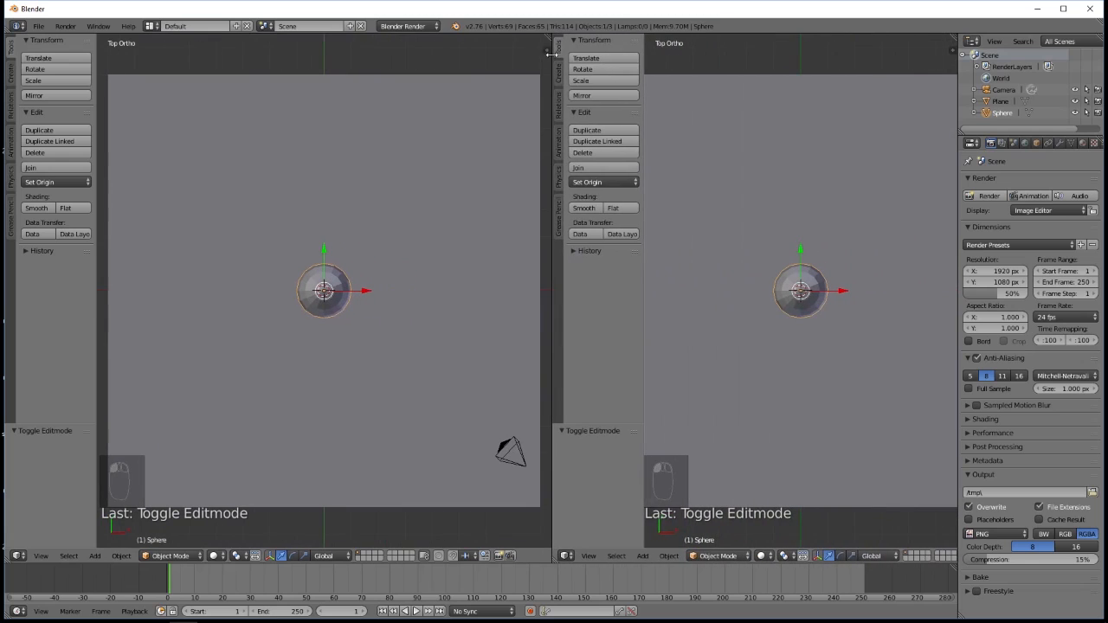
click(567, 556)
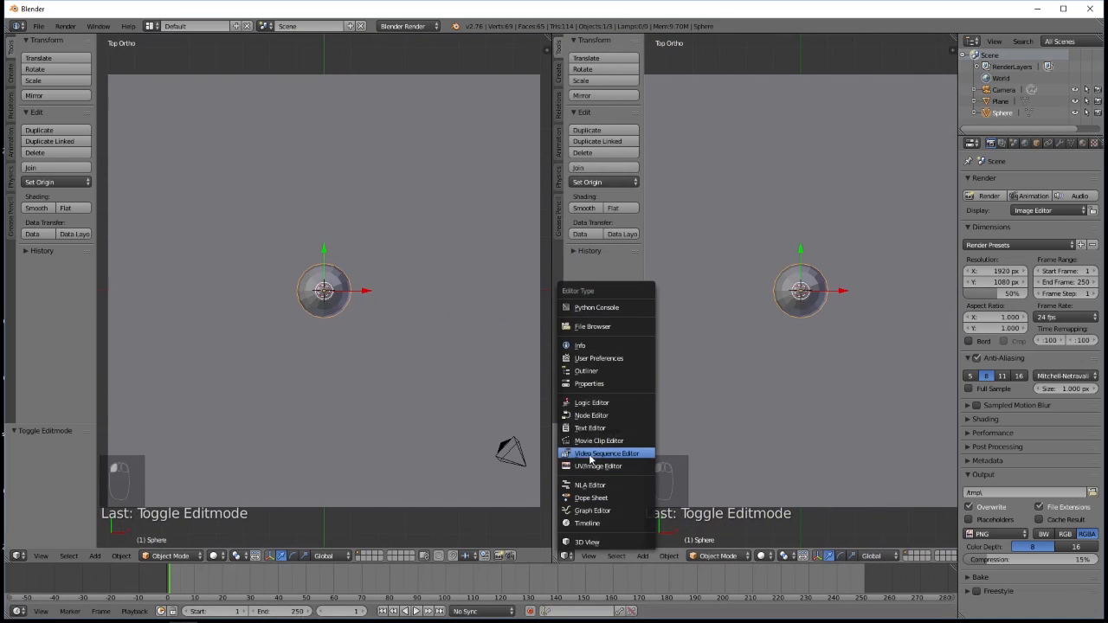
click(594, 468)
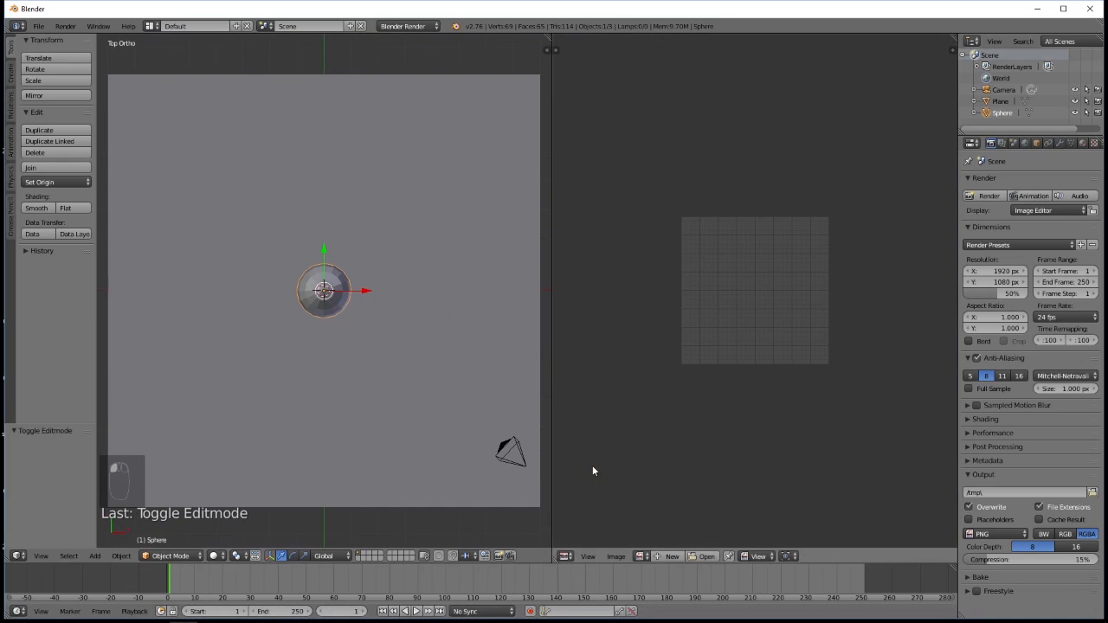
click(671, 558)
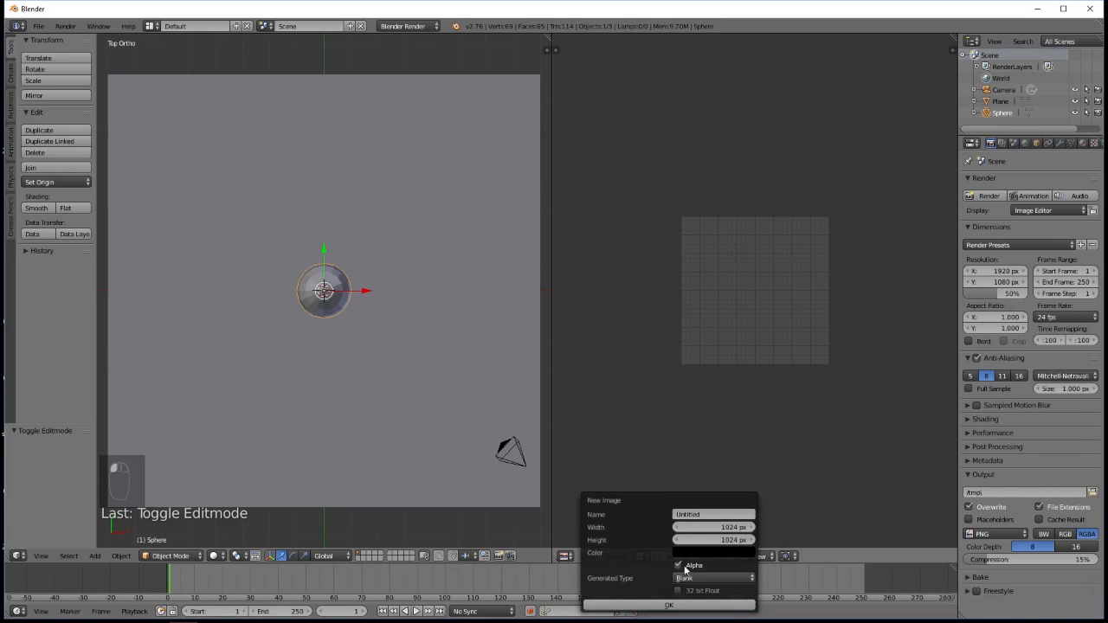
click(671, 606)
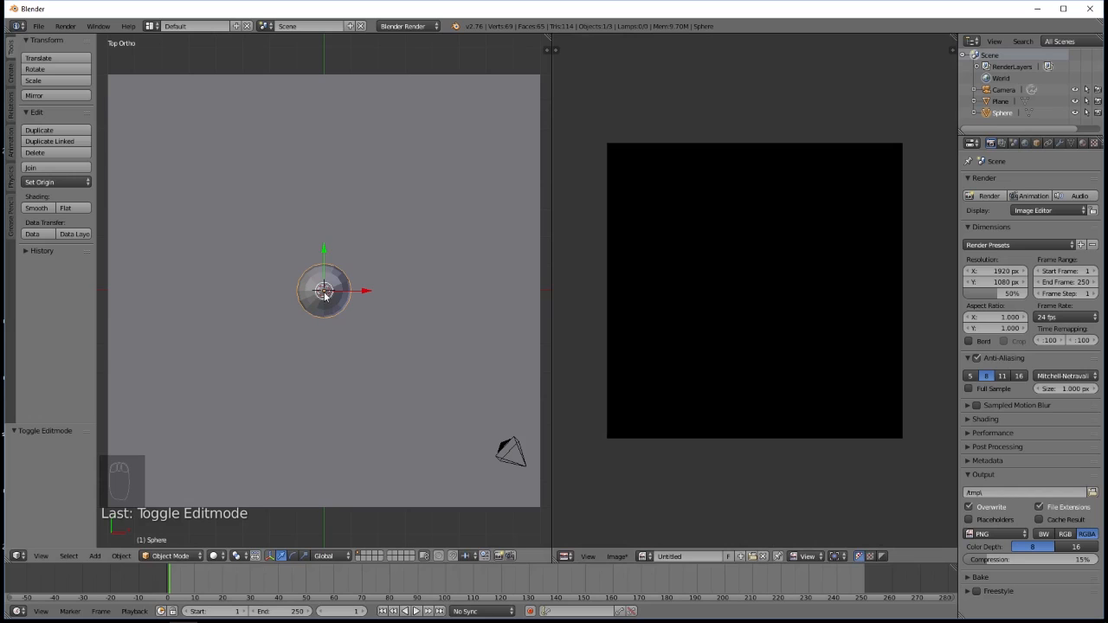
Unwrap the dome's entire mesh in Edit Mode, inspect its UV layout against the model, and return to Object Mode.
key(Tab)
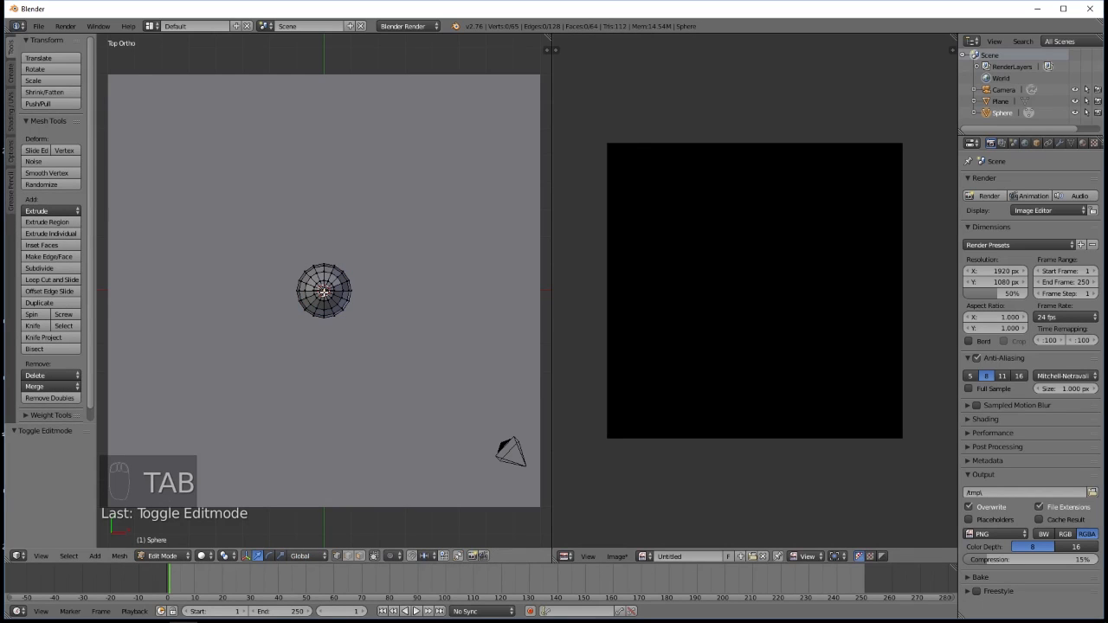
key(a)
key(a)
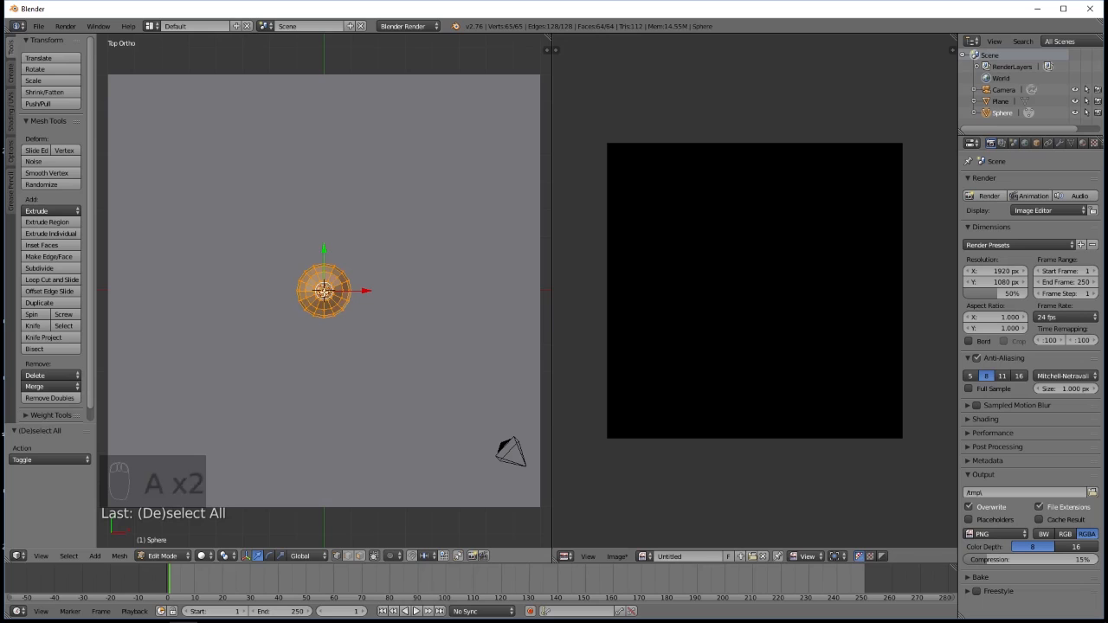
key(u)
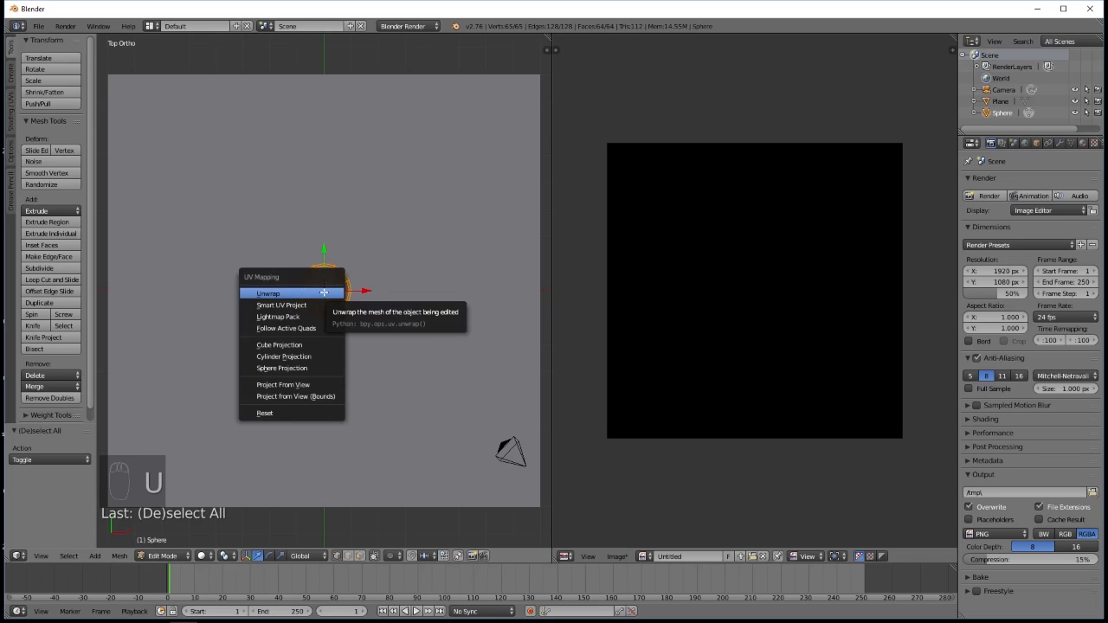
click(281, 295)
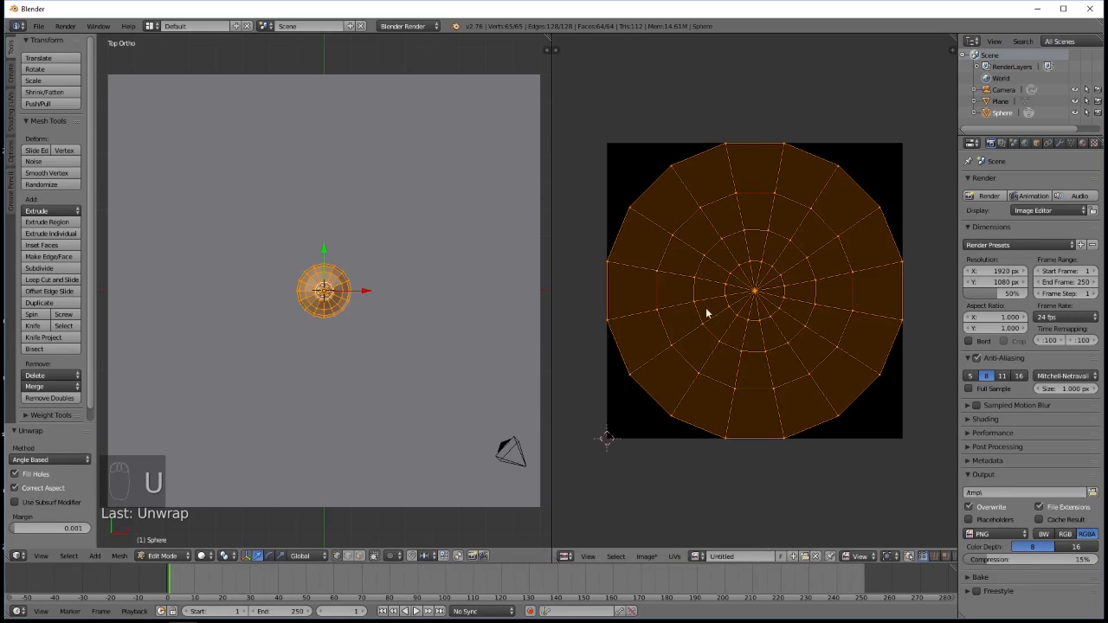
middle_drag(426, 364, 338, 271)
scroll(338, 271, up, 6)
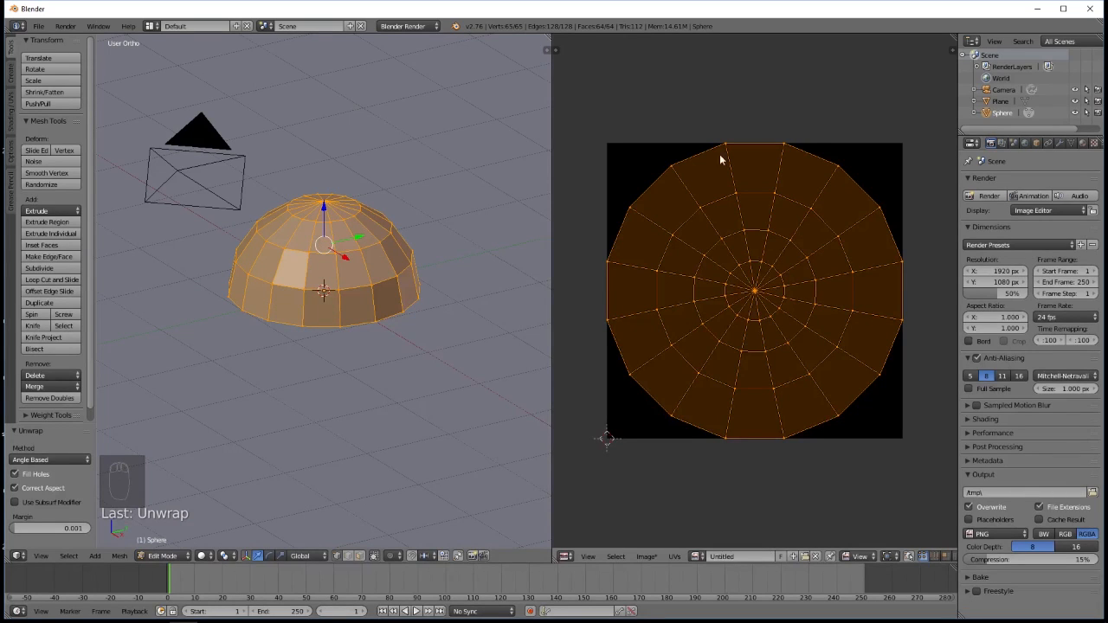
middle_drag(346, 235, 419, 311)
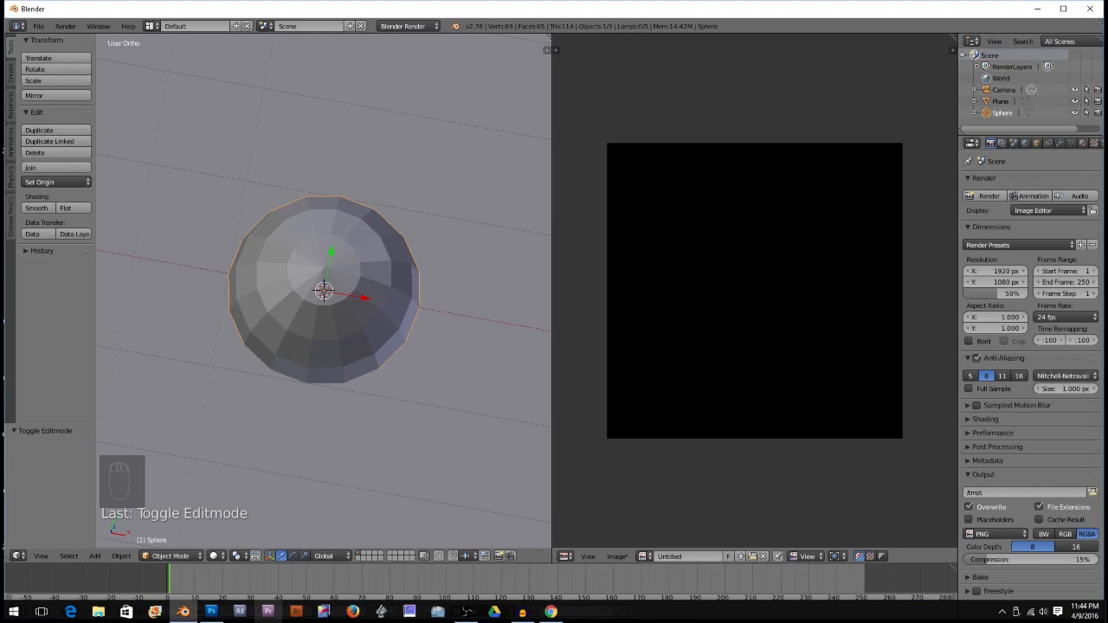
Switch to Photoshop, check where pixel text.psd is stored without saving it, and return to Blender.
click(211, 613)
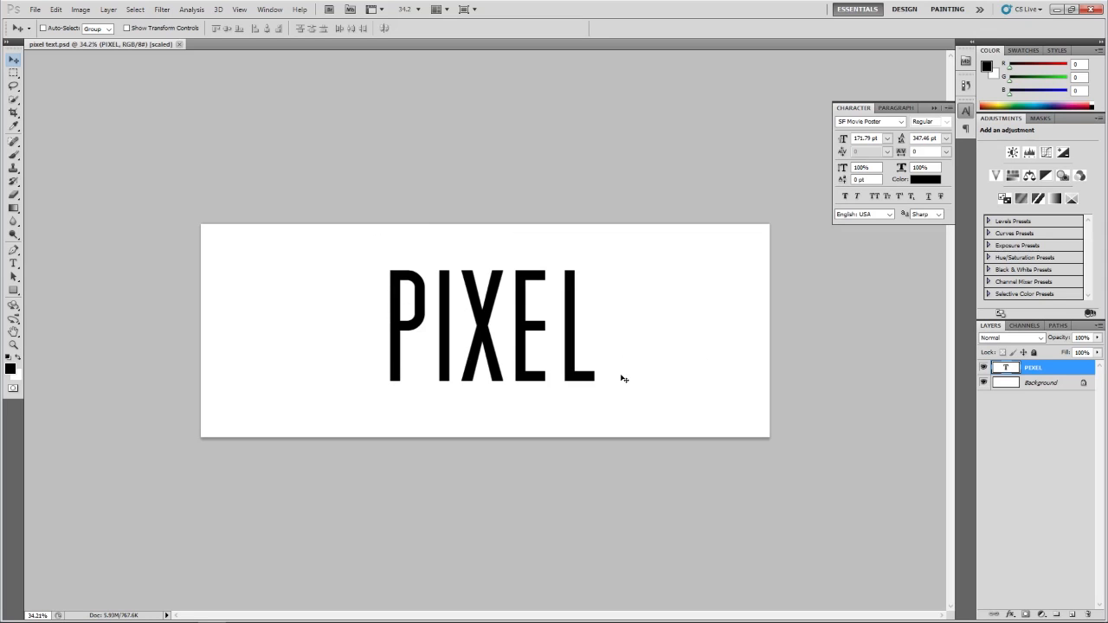
click(36, 10)
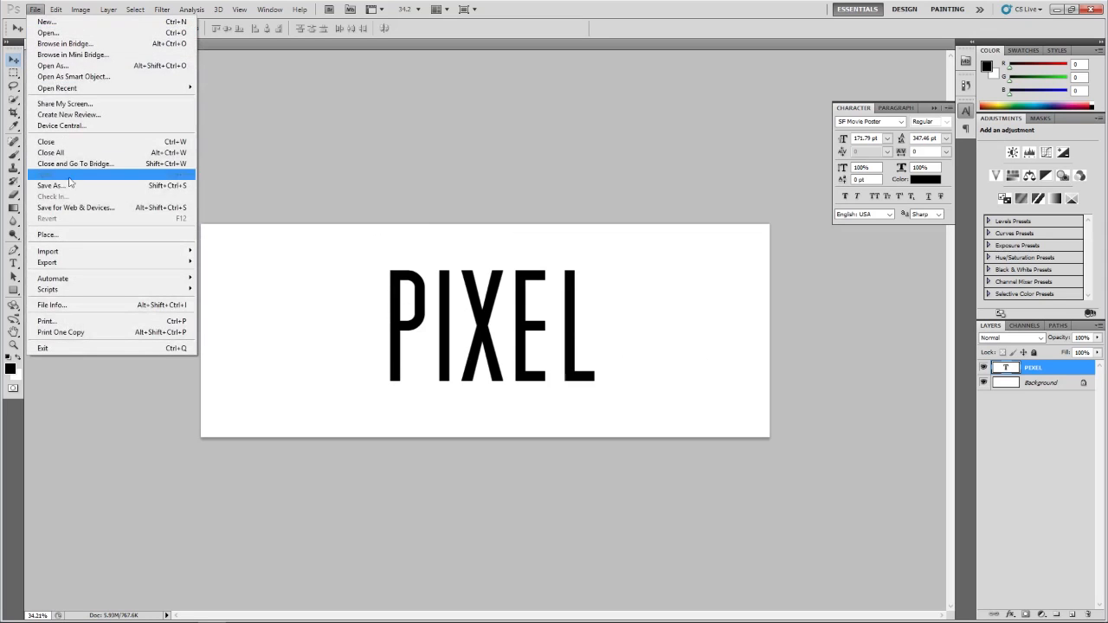
click(65, 185)
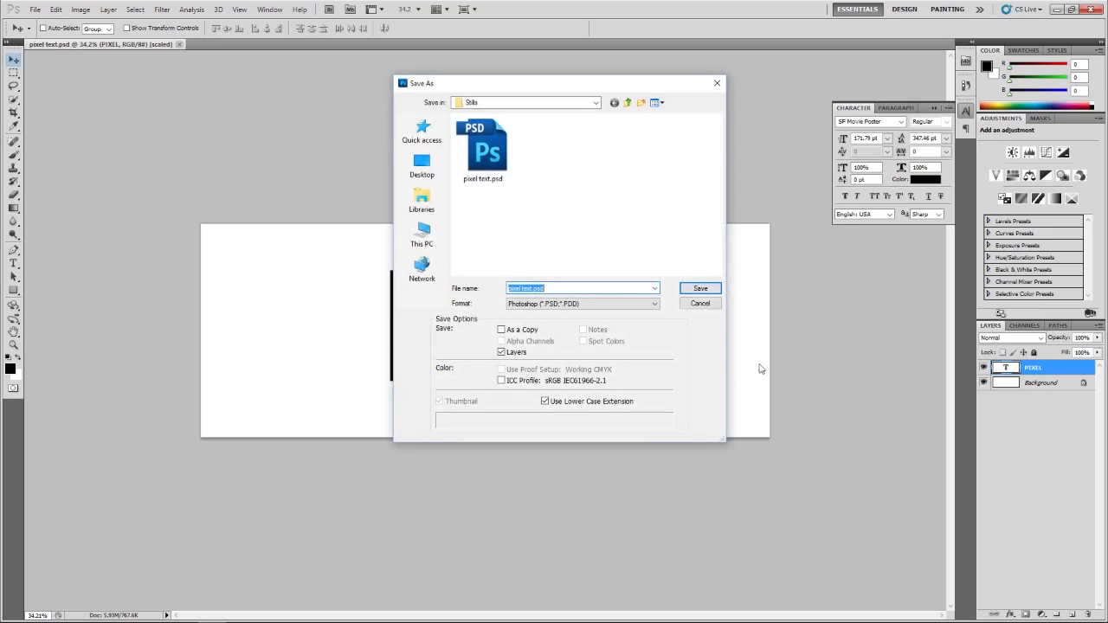
click(701, 304)
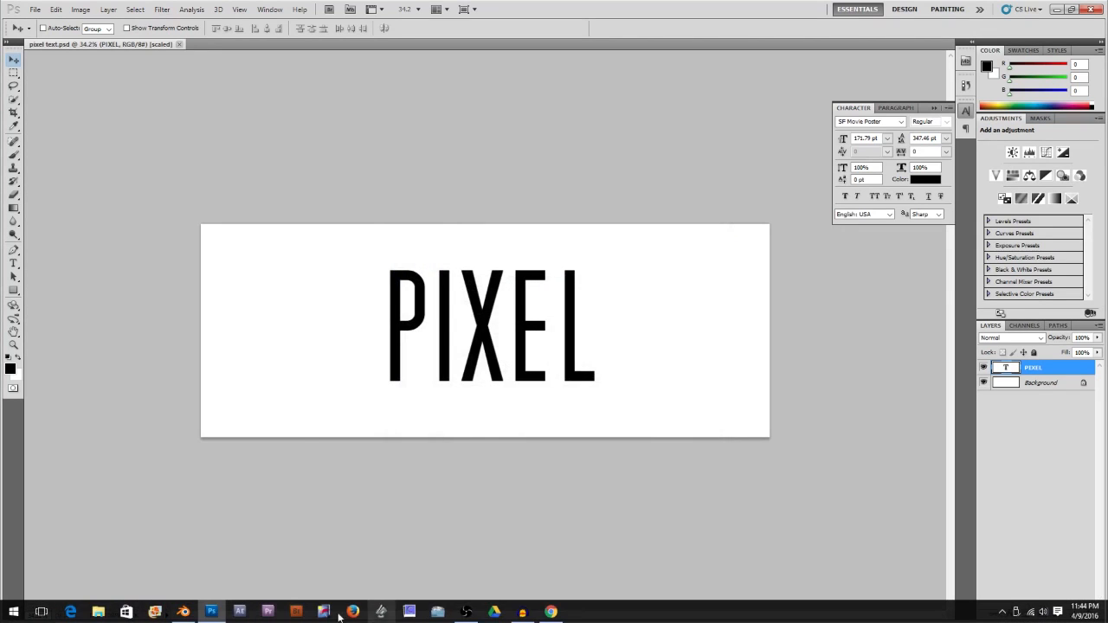
click(183, 619)
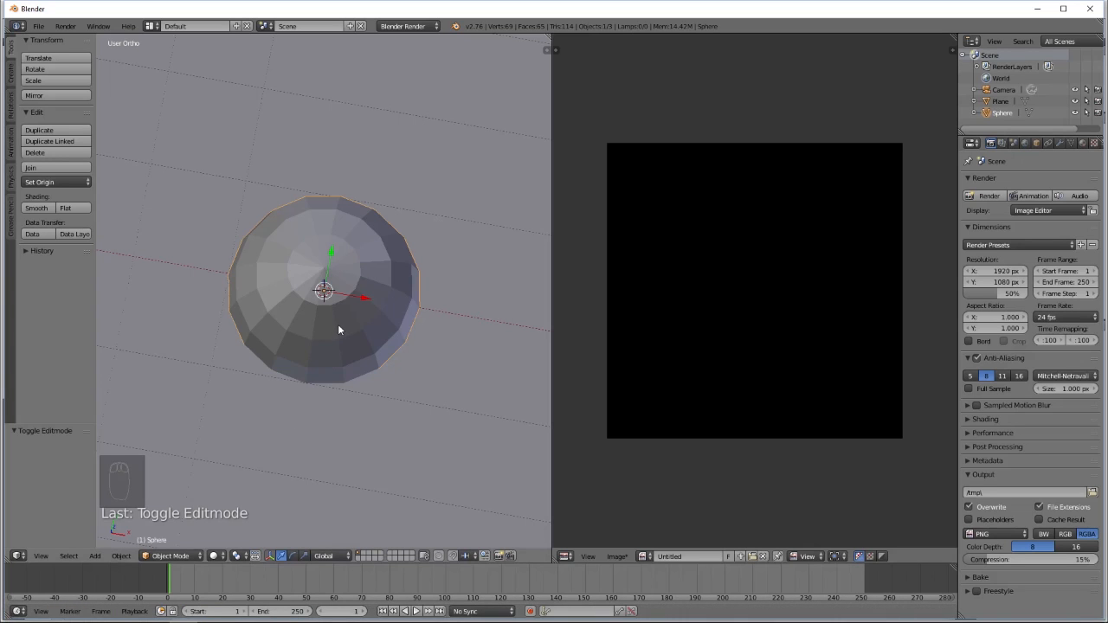
Open the image pixel text.psd in the UV/Image Editor.
click(617, 557)
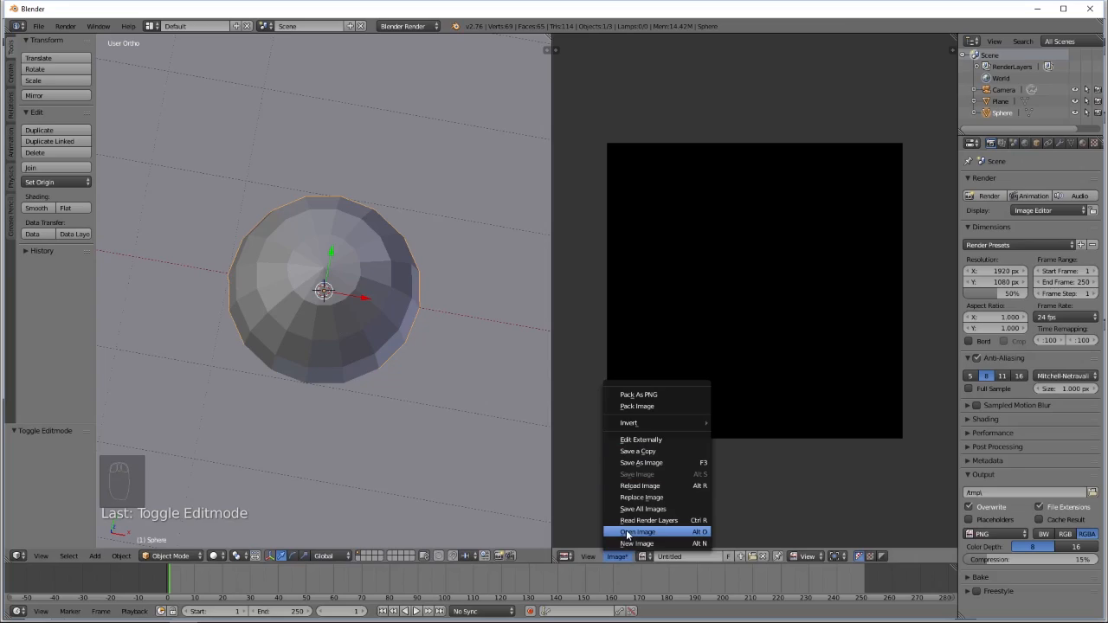
click(626, 532)
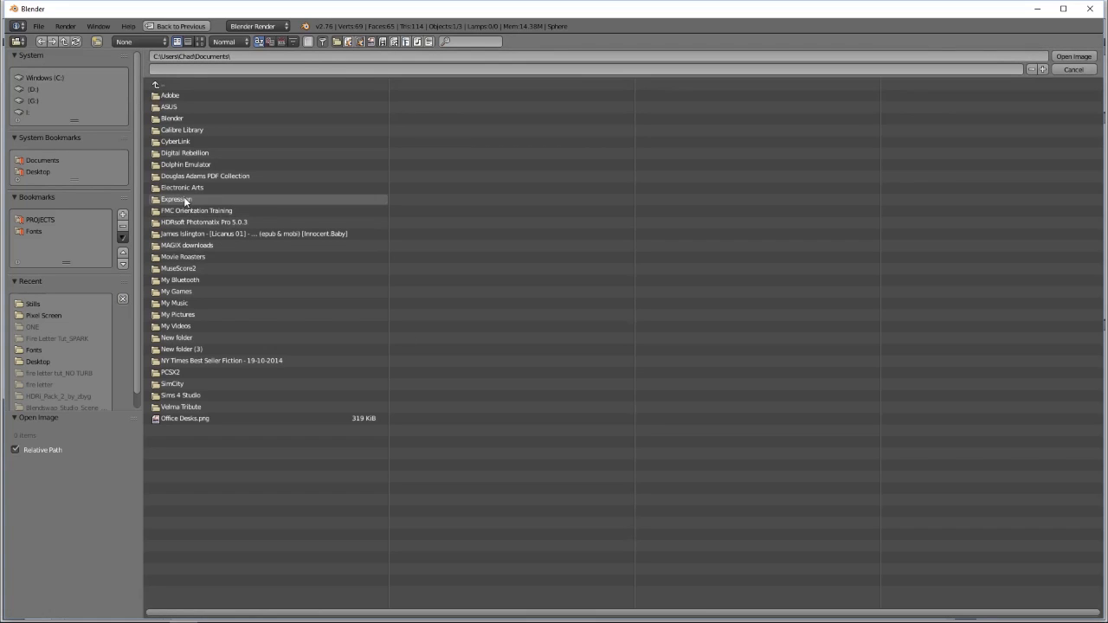
click(37, 173)
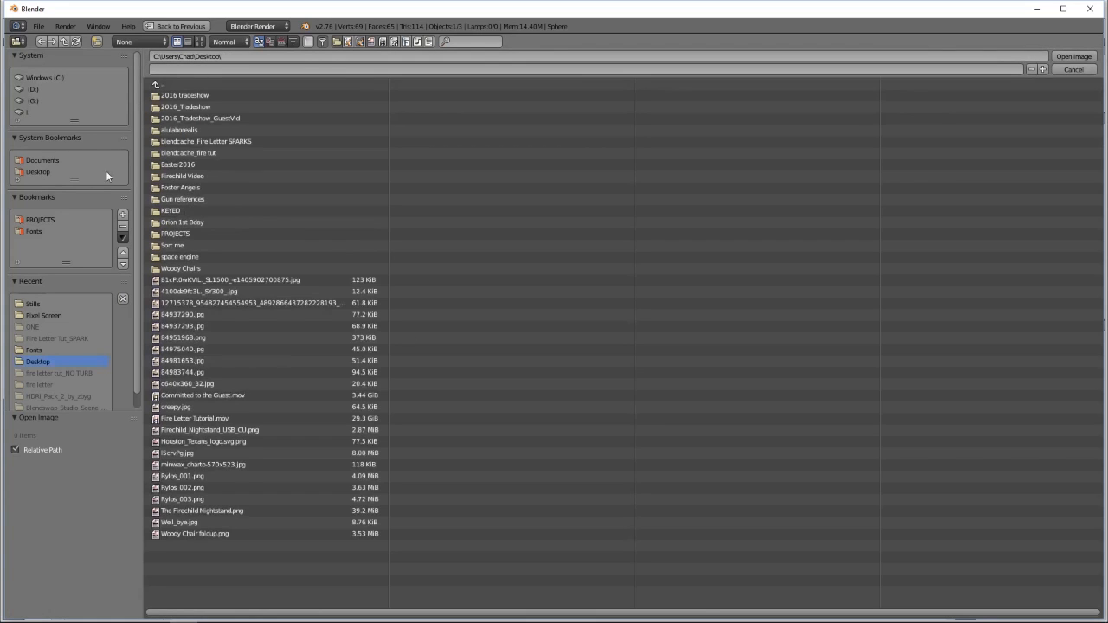
double_click(224, 277)
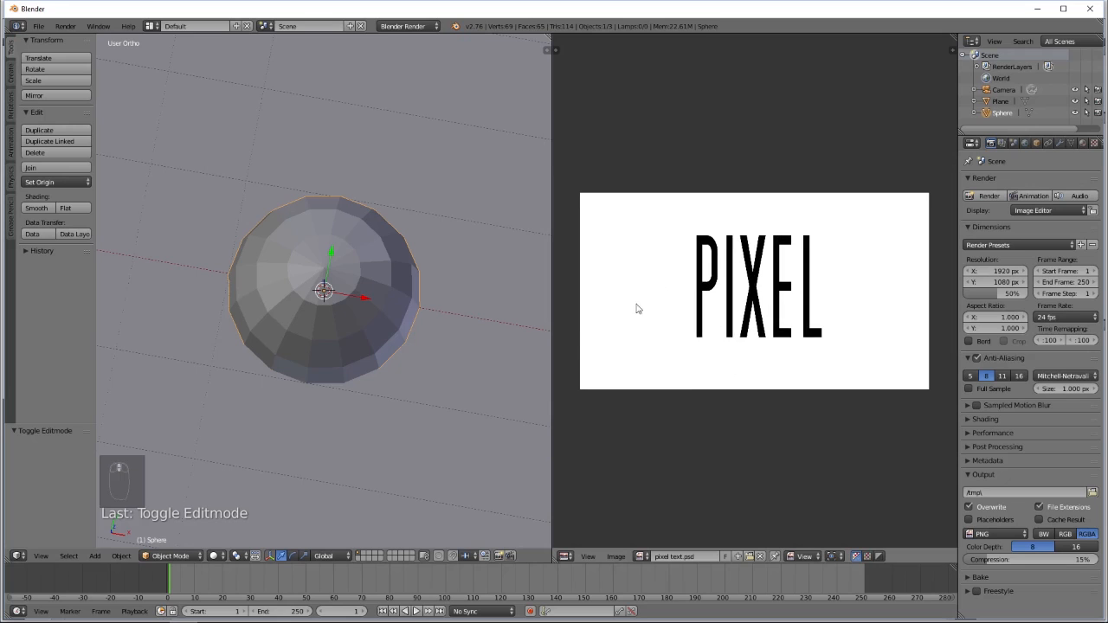
Assign the pixel text.psd image to the dome's UV layout in Edit Mode and return to Object Mode.
key(Tab)
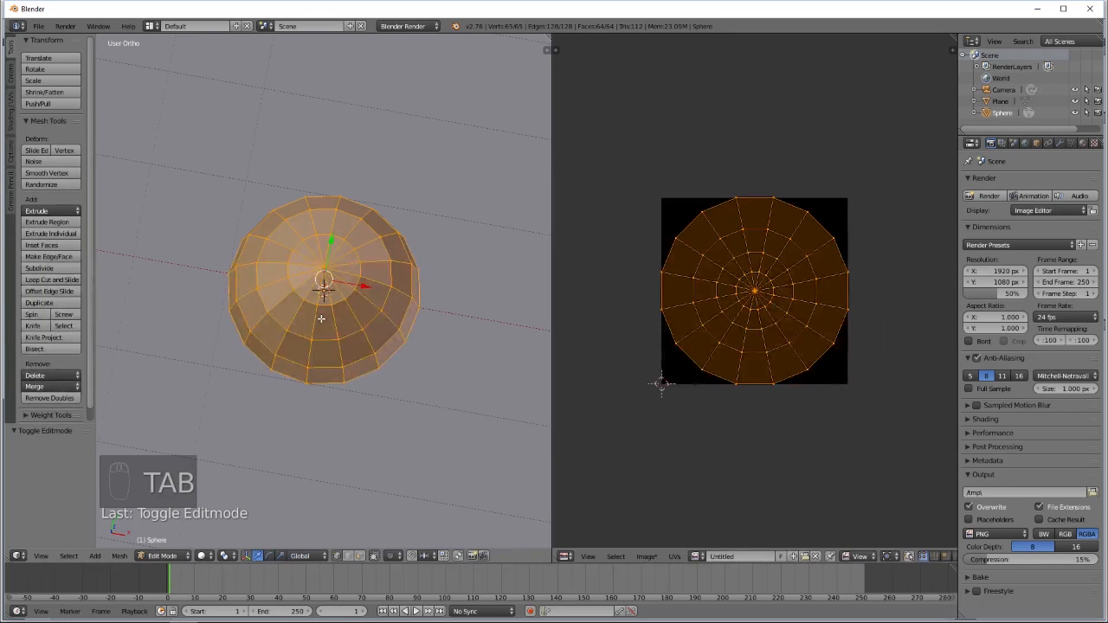
click(698, 559)
click(724, 445)
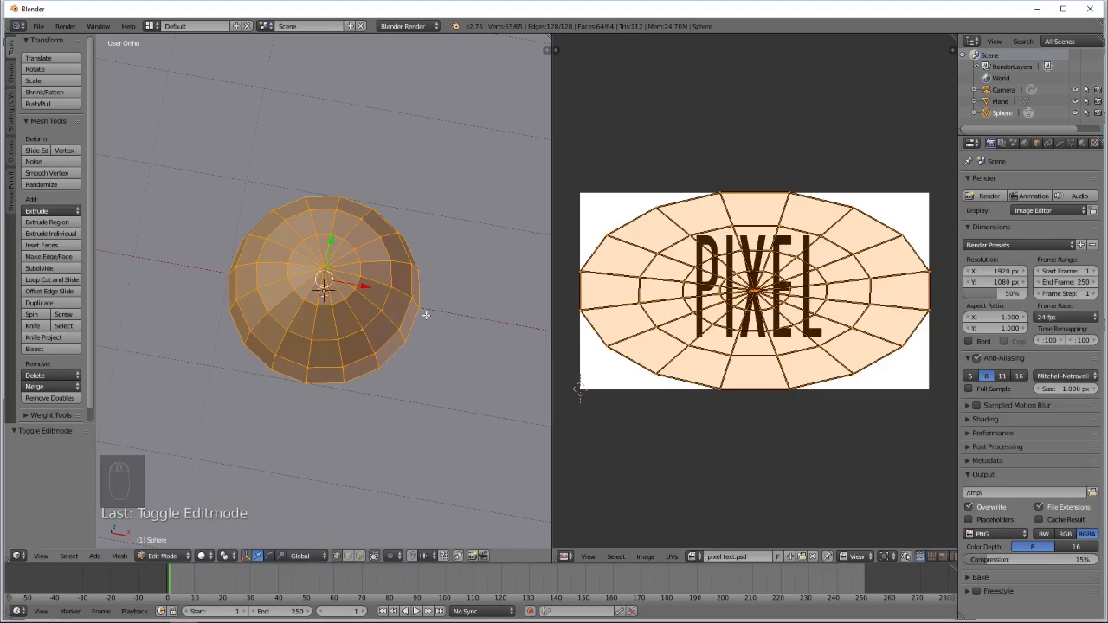
key(Tab)
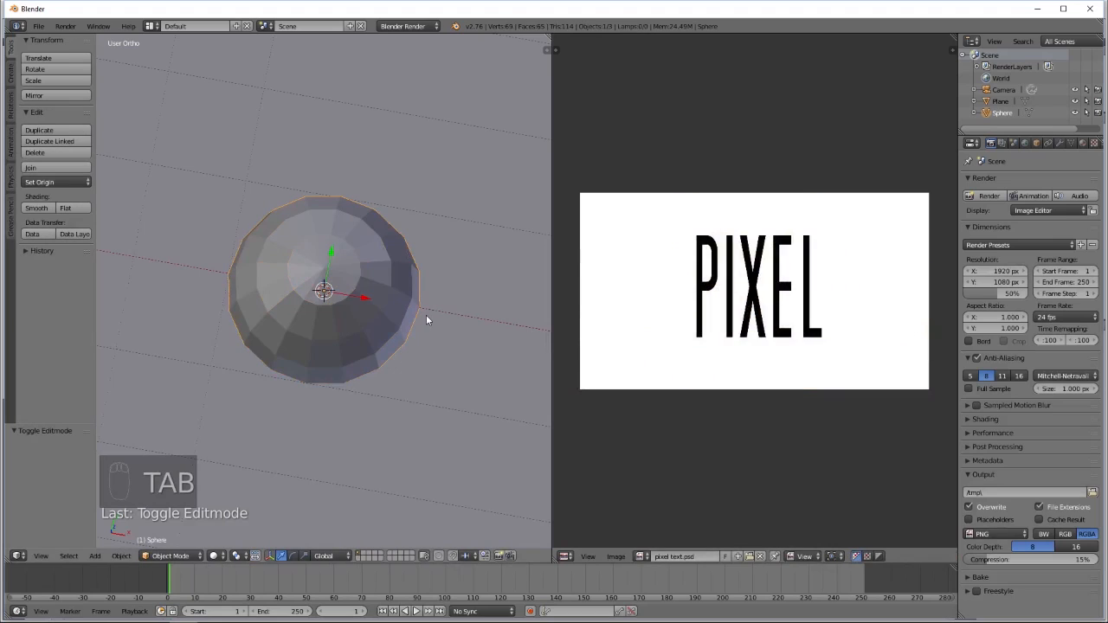
Switch the render engine to Cycles Render and preview the 3D view in rendered shading.
click(400, 27)
click(419, 67)
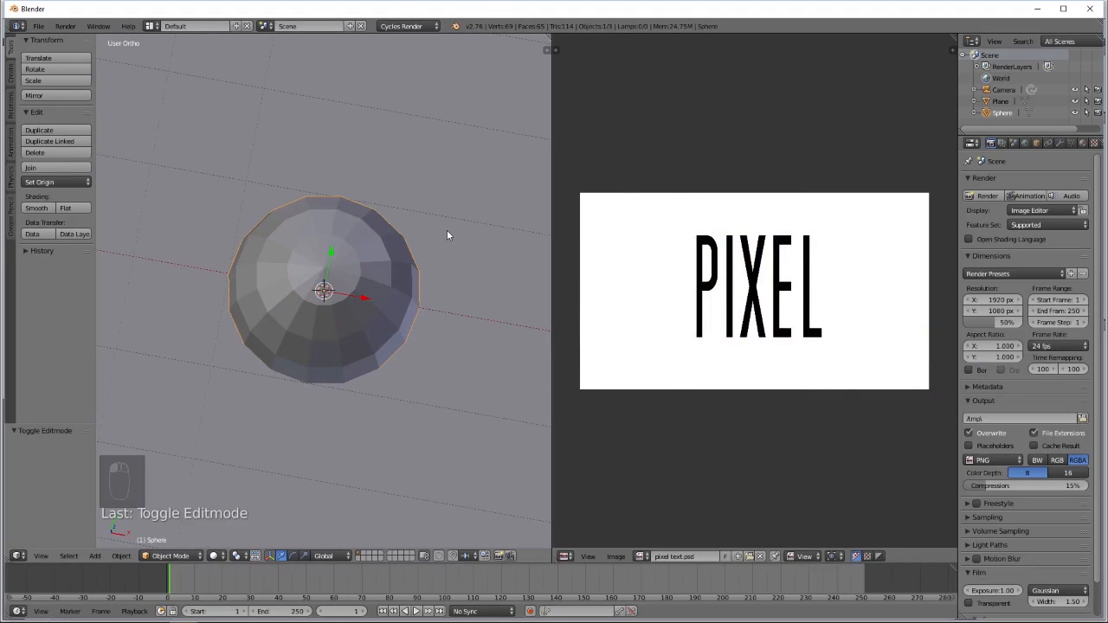
key(shift+z)
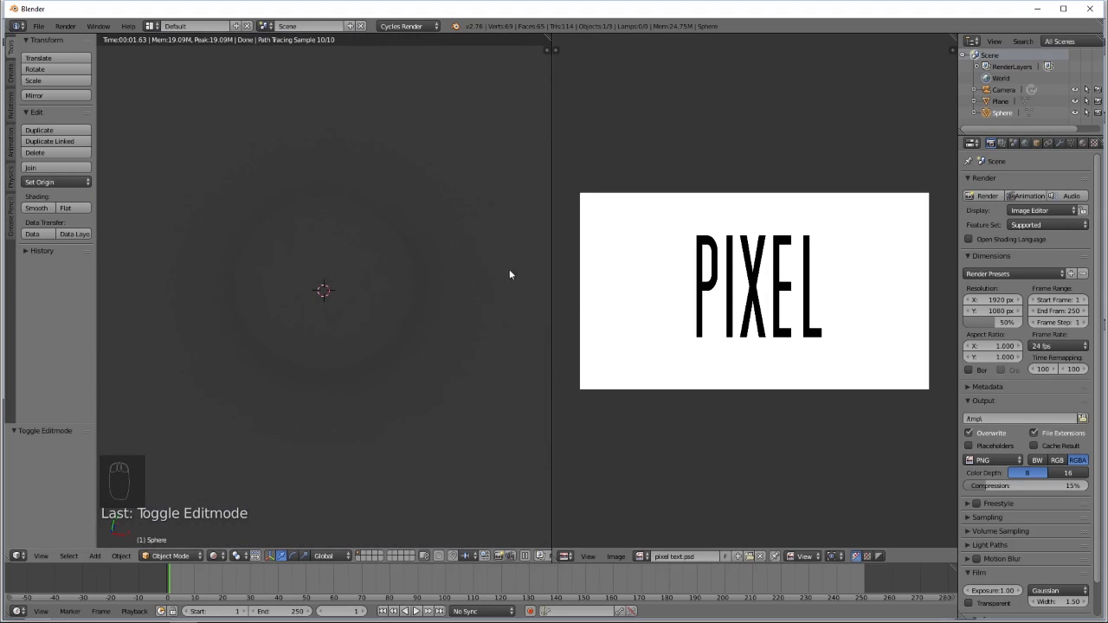
Change the UV/Image Editor area to the Node Editor and return the 3D view to solid shading.
click(565, 556)
click(598, 419)
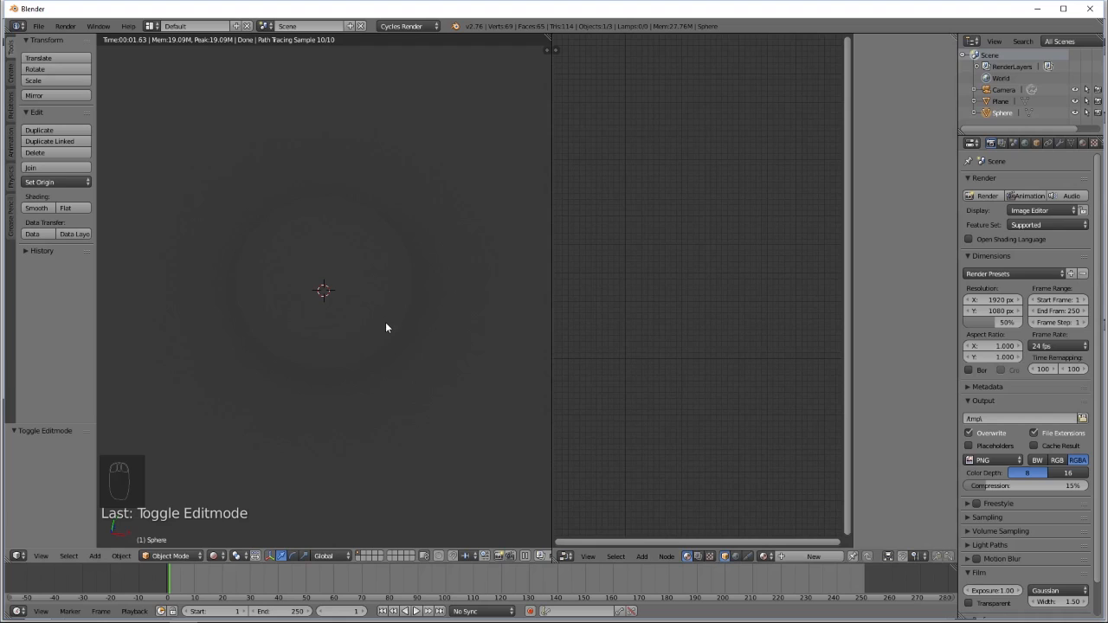
key(shift+z)
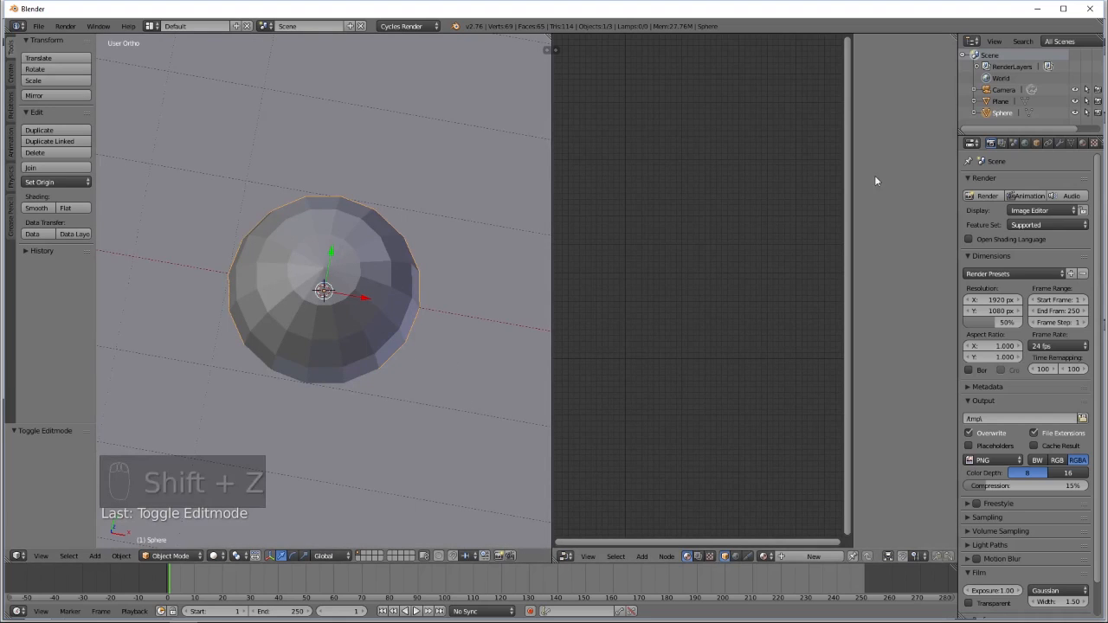
Rename the Sphere object to "pixel" and the Plane object to "screen".
double_click(1003, 113)
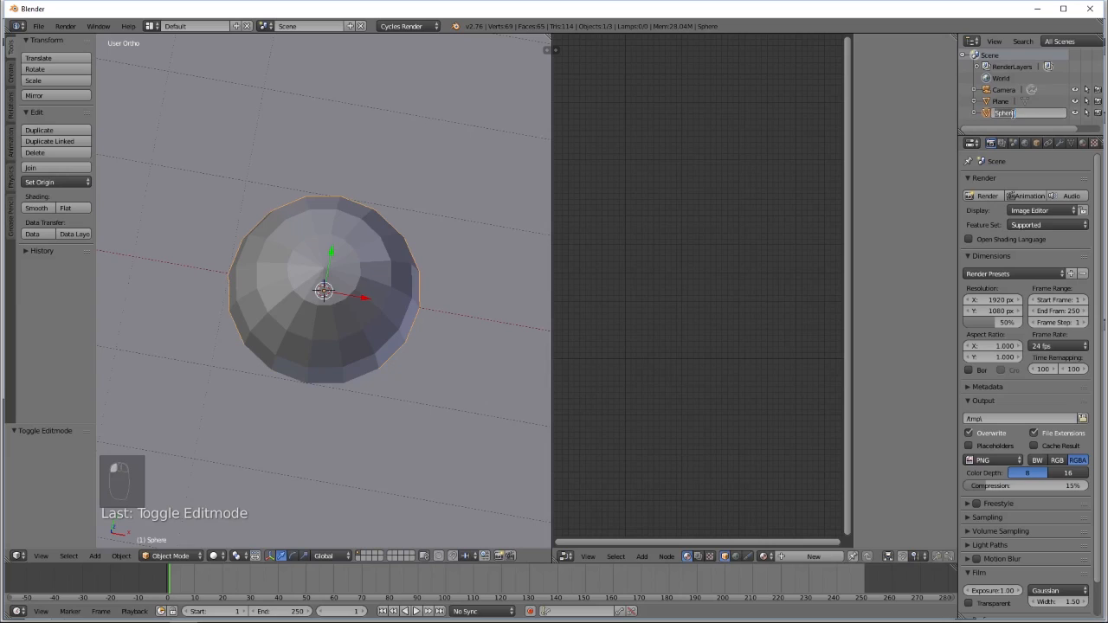
key(BackSpace)
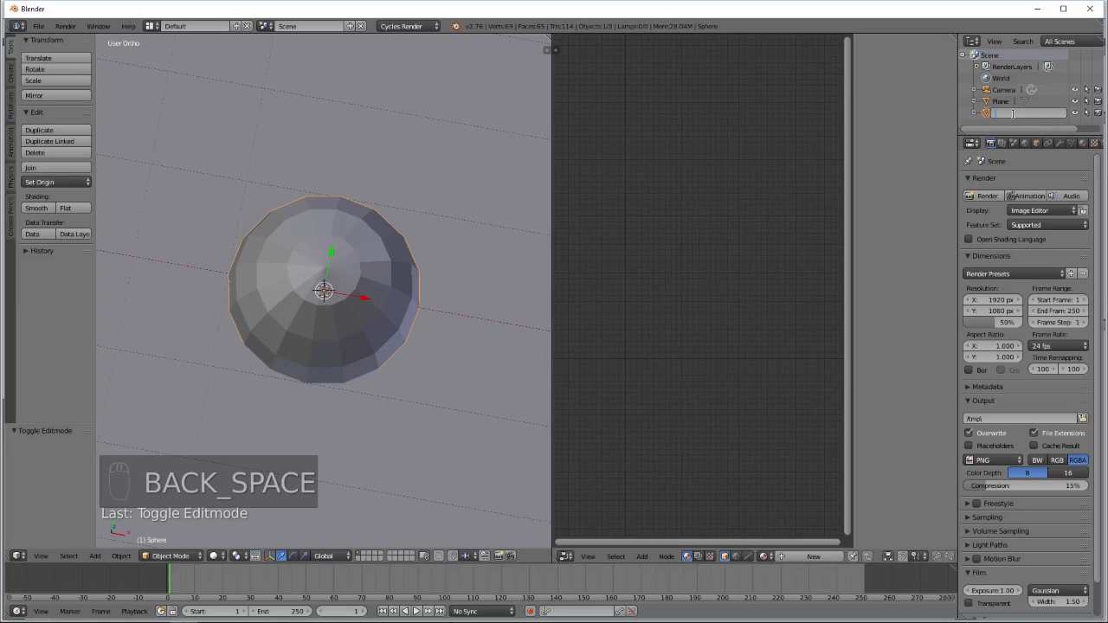
text(pixel)
key(Return)
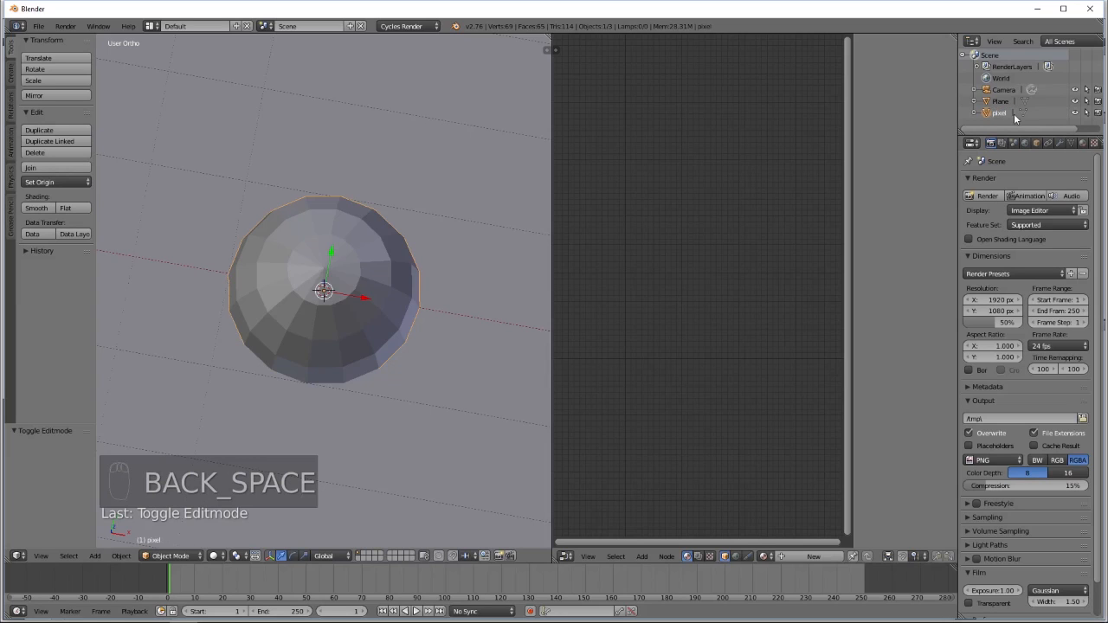
double_click(1002, 102)
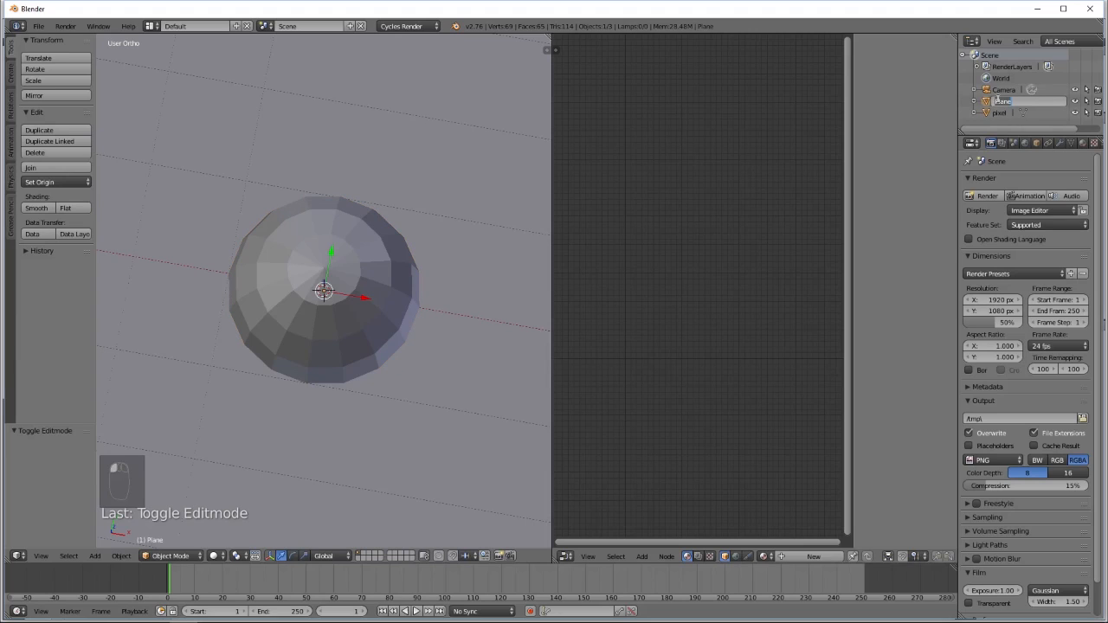
text(Lamee)
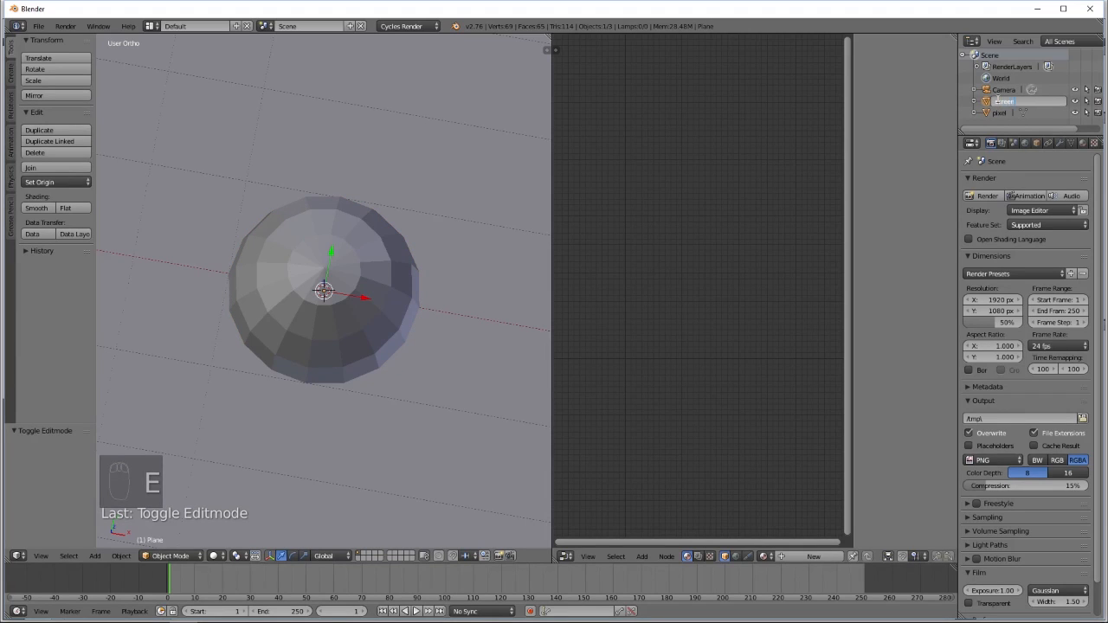
key(Return)
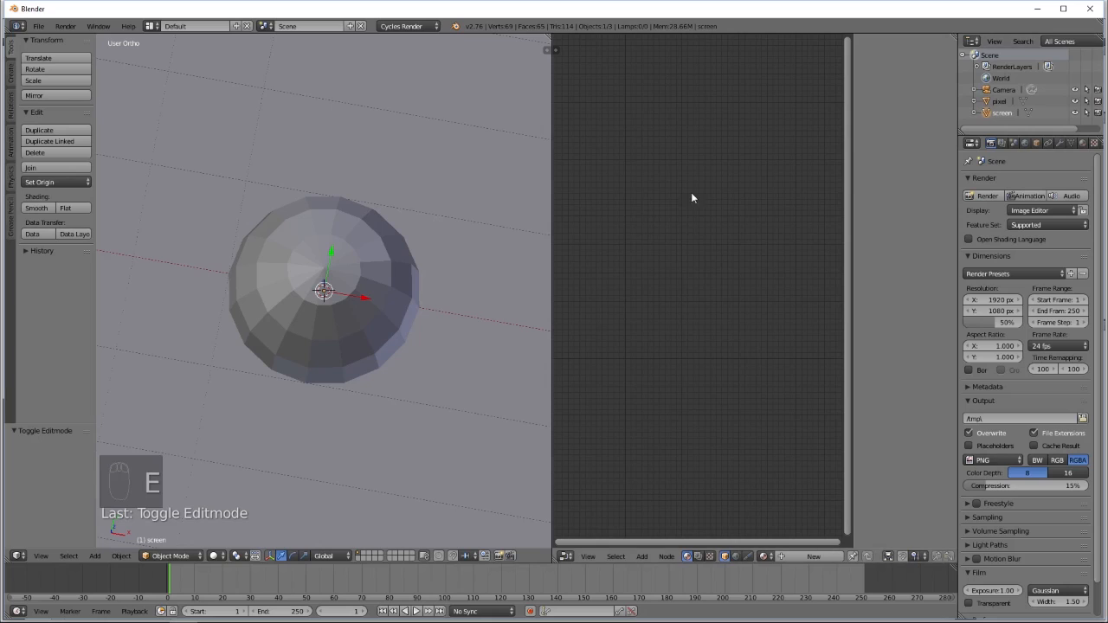
Create a new node-based material for the dome in a widened Node Editor, with the 3D view in rendered shading.
right_click(314, 321)
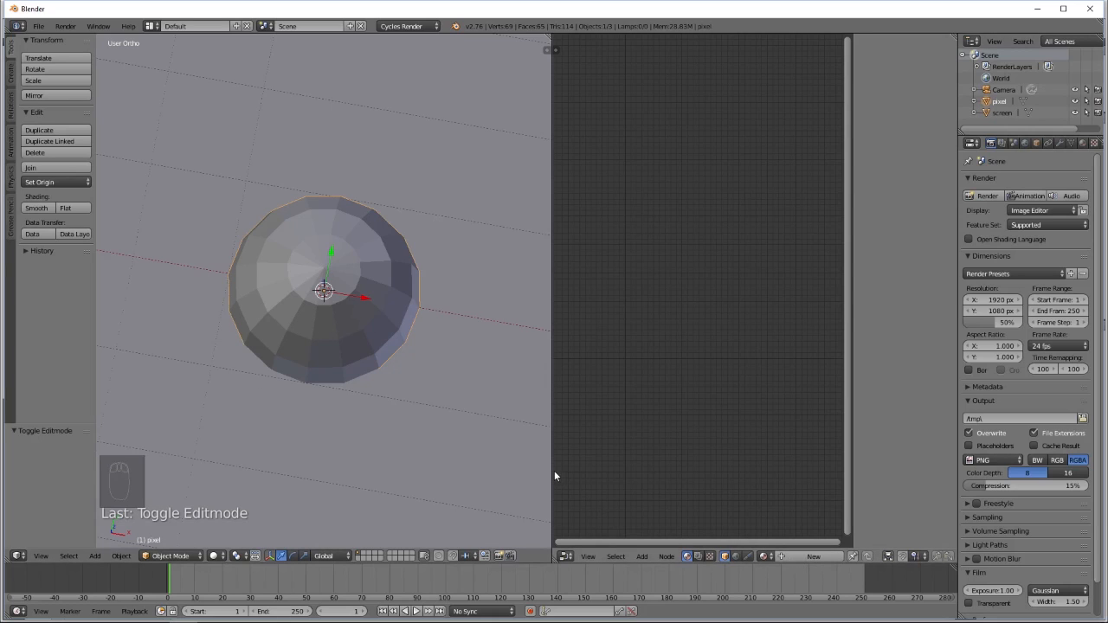
drag(552, 470, 459, 464)
key(shift+c)
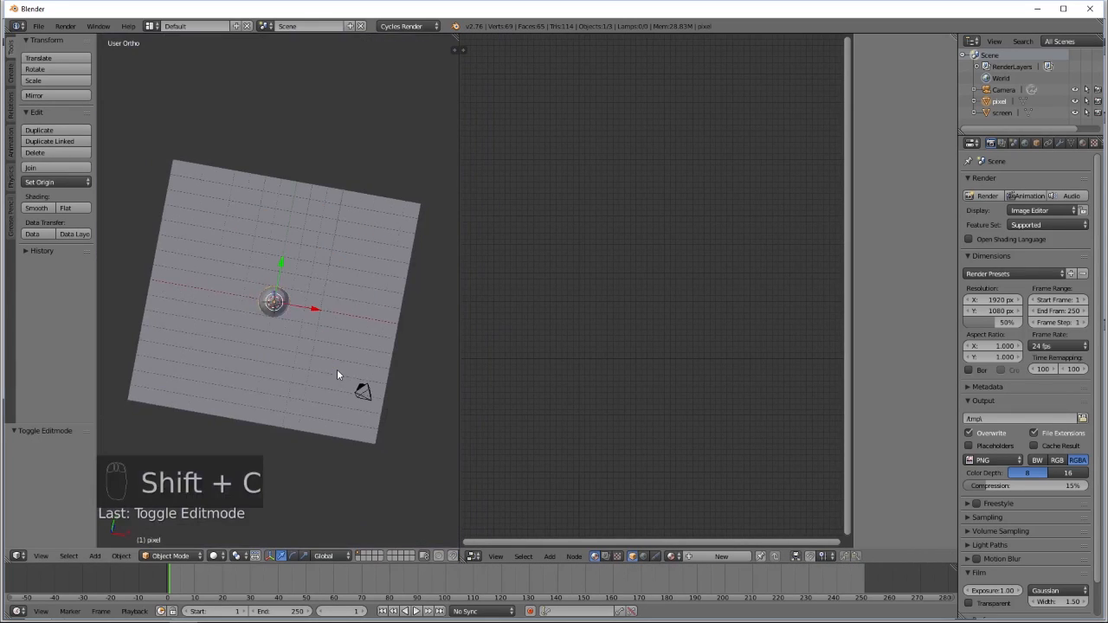
key(shift+z)
key(ctrl+z)
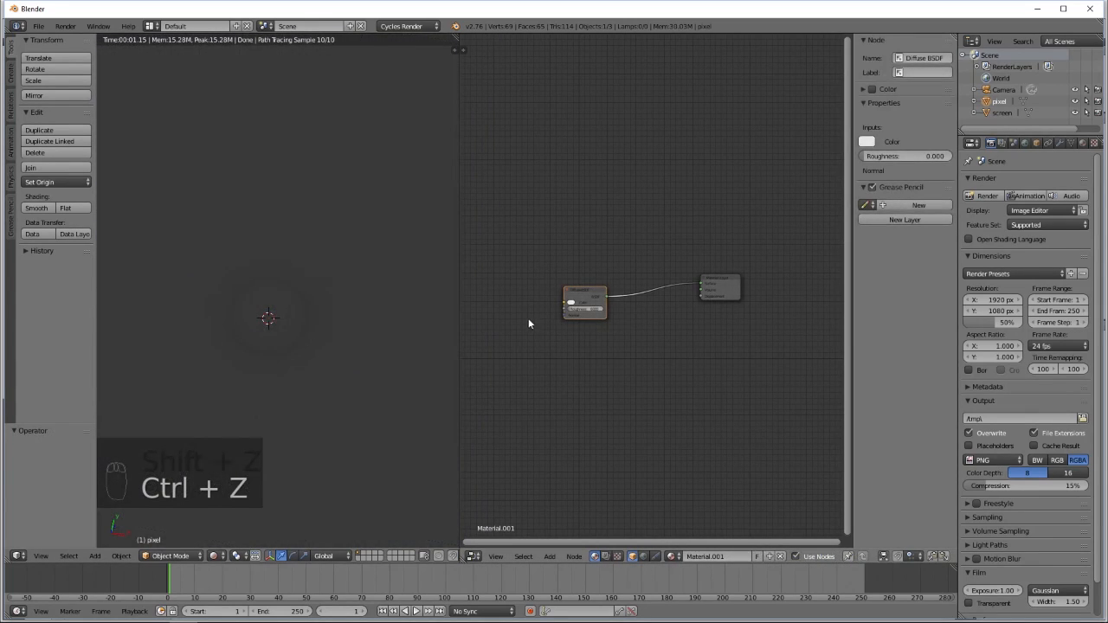
Move the Diffuse BSDF node closer to the Material Output and add an Image Texture node in front of it.
drag(603, 296, 655, 287)
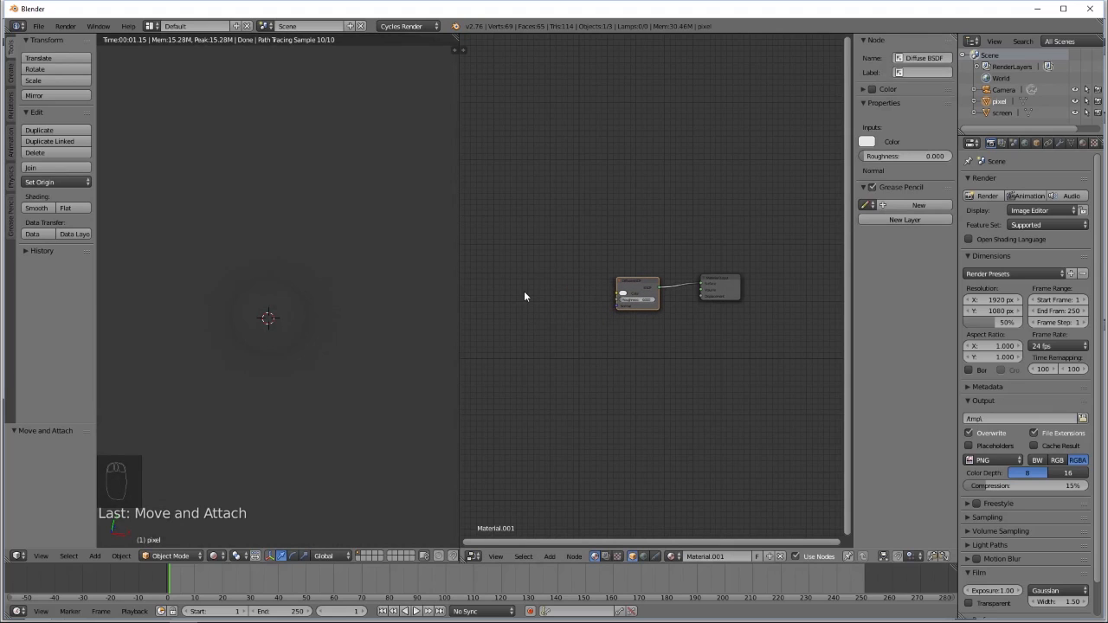
key(shift+a)
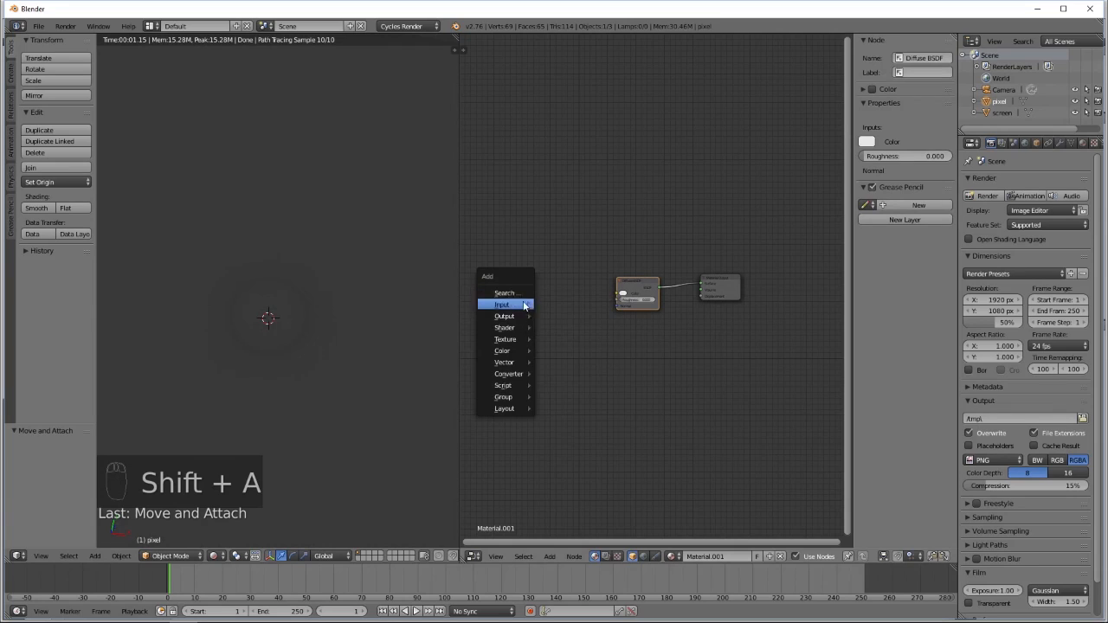
mouse_move(515, 340)
click(567, 340)
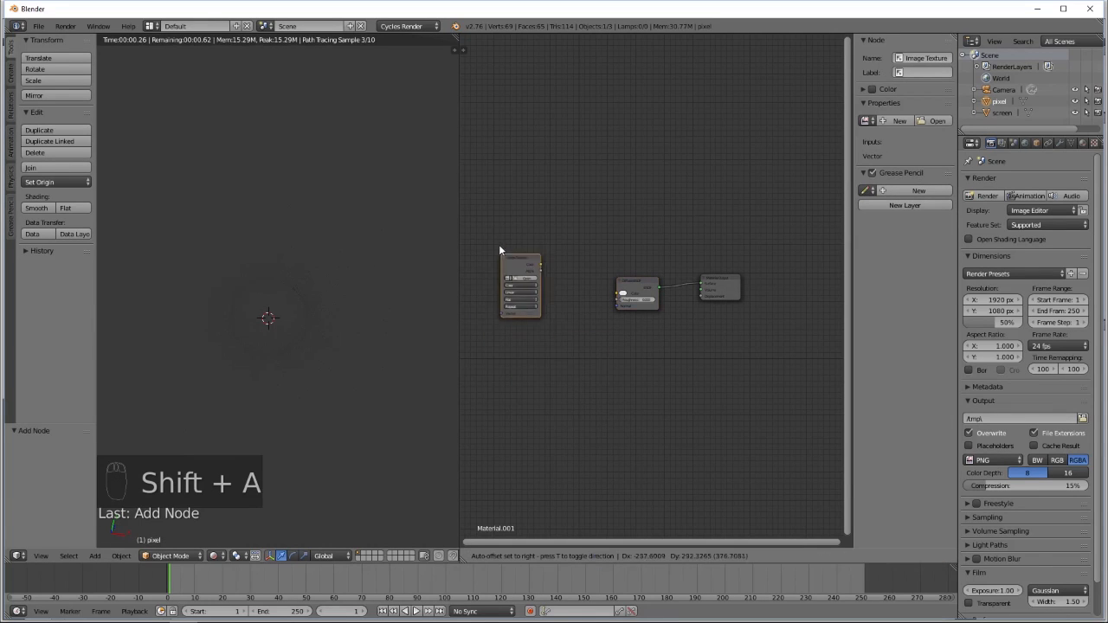
click(524, 258)
scroll(548, 297, up, 5)
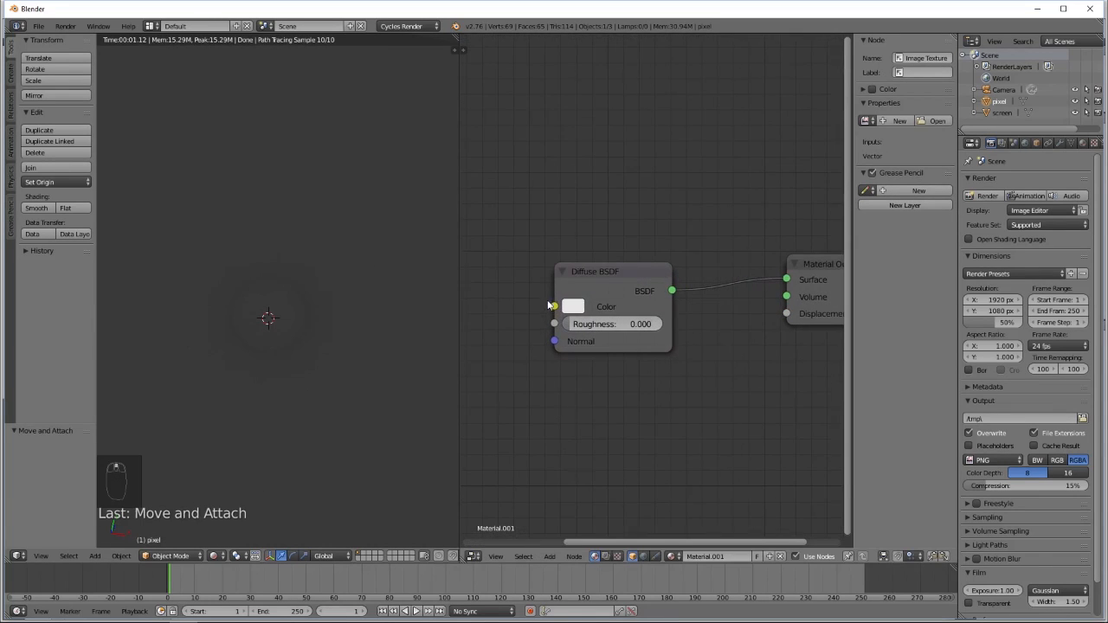
Load pixel text.psd into the Image Texture node and connect its Color output to the Diffuse BSDF's Color input.
middle_drag(482, 341, 765, 352)
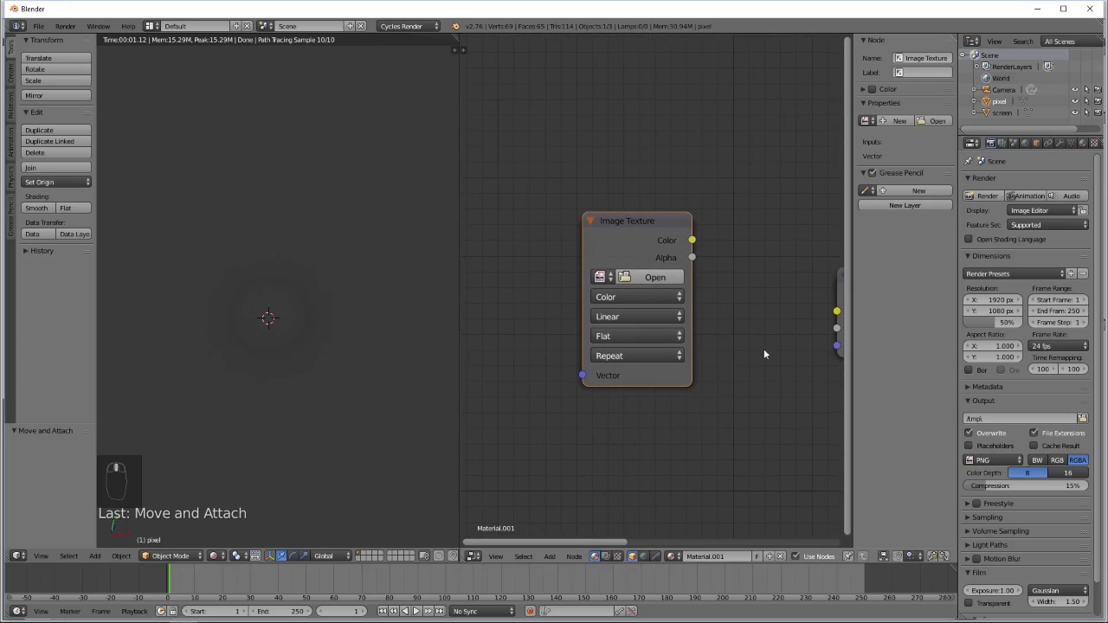
click(601, 277)
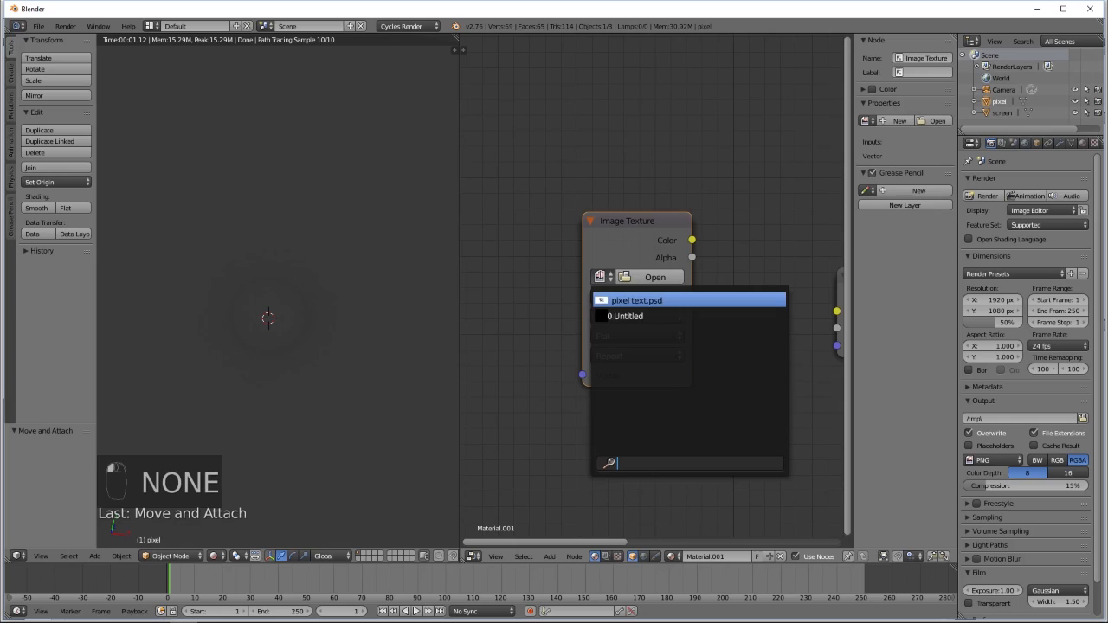
click(635, 300)
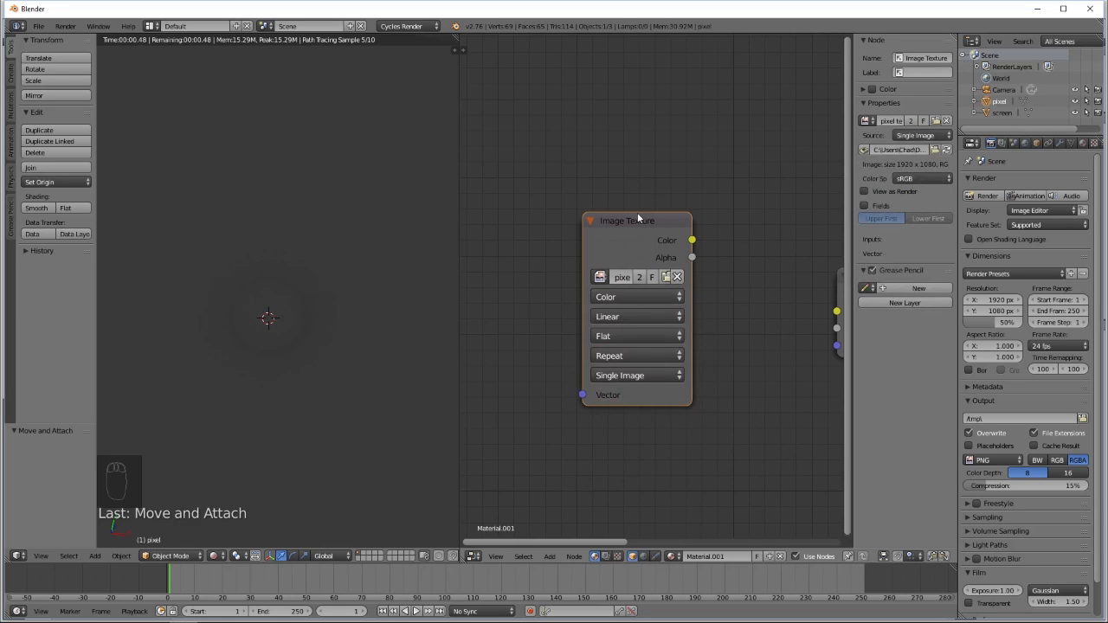
middle_drag(694, 345, 562, 345)
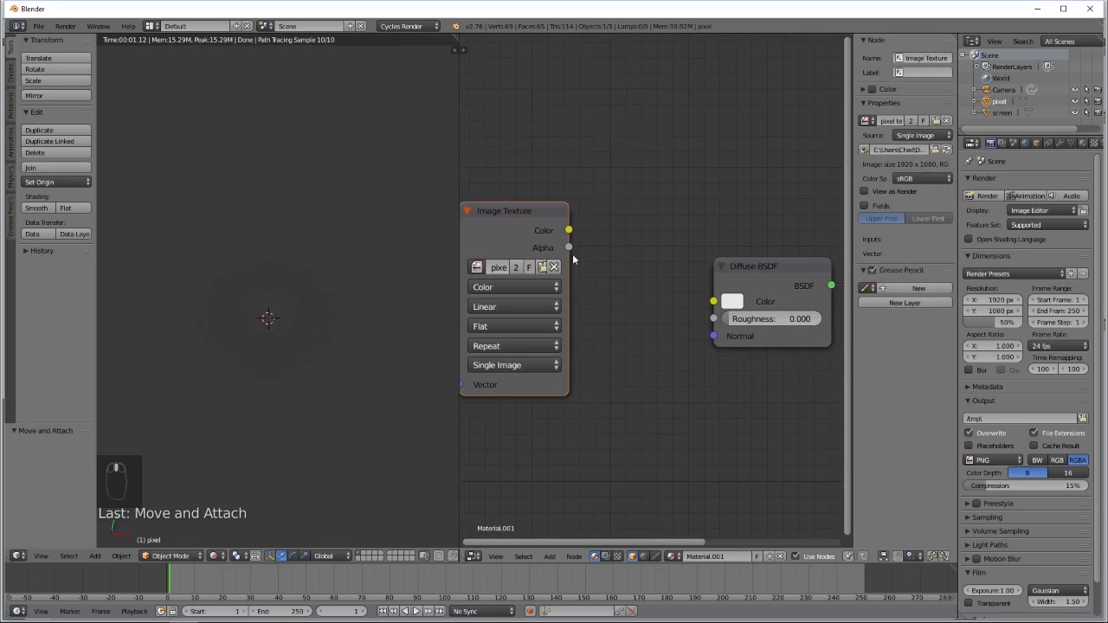
drag(569, 230, 713, 301)
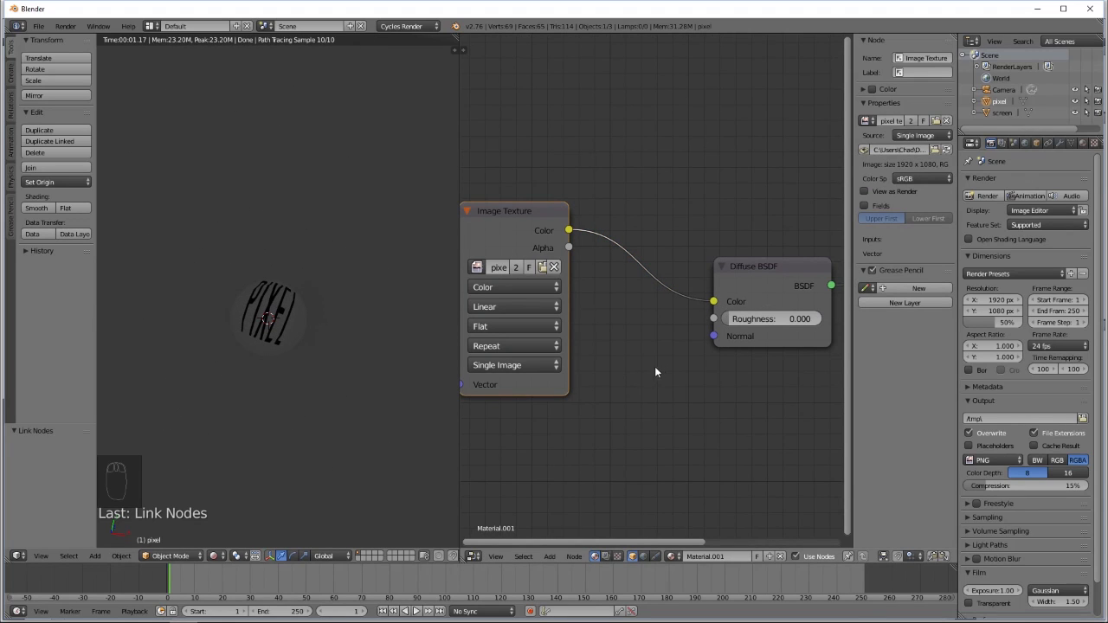
Move the Diffuse BSDF node slightly closer to the Image Texture node.
scroll(644, 370, down, 3)
scroll(650, 375, up, 2)
middle_drag(705, 379, 660, 406)
drag(661, 301, 636, 296)
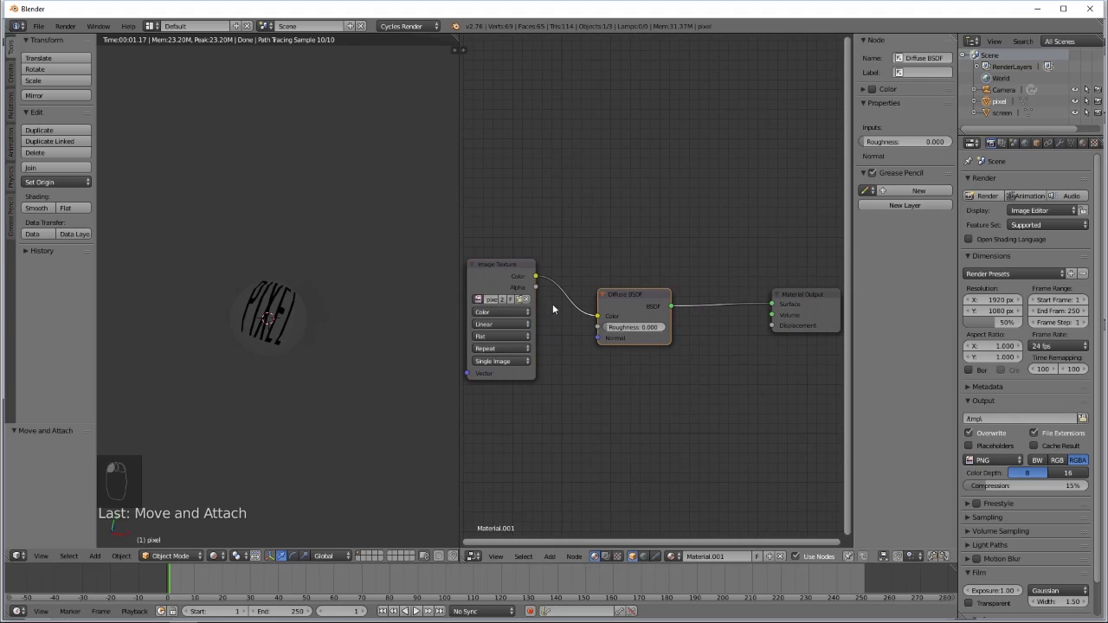
In wireframe shading, parent the pixel dome to the screen plane using the Object parent type.
key(z)
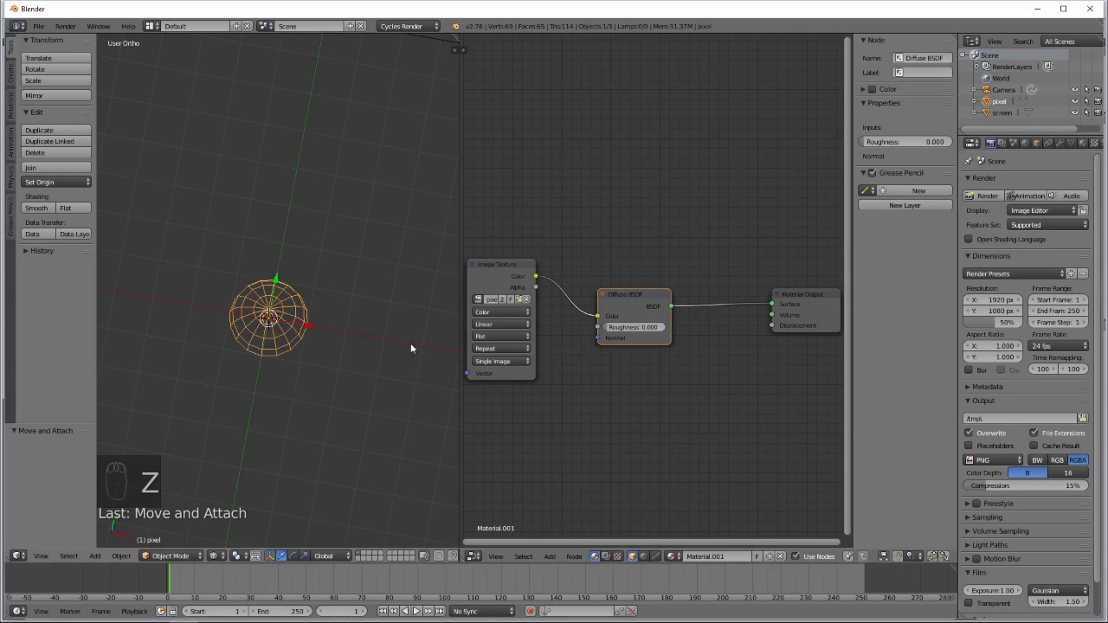
scroll(289, 343, down, 4)
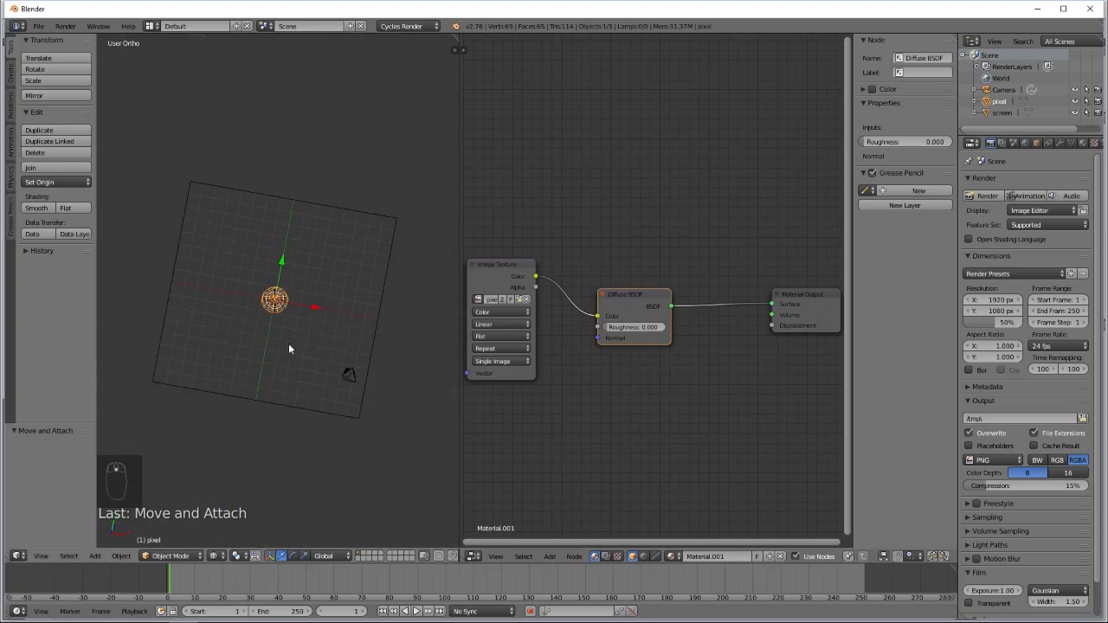
scroll(288, 344, down, 2)
key(a)
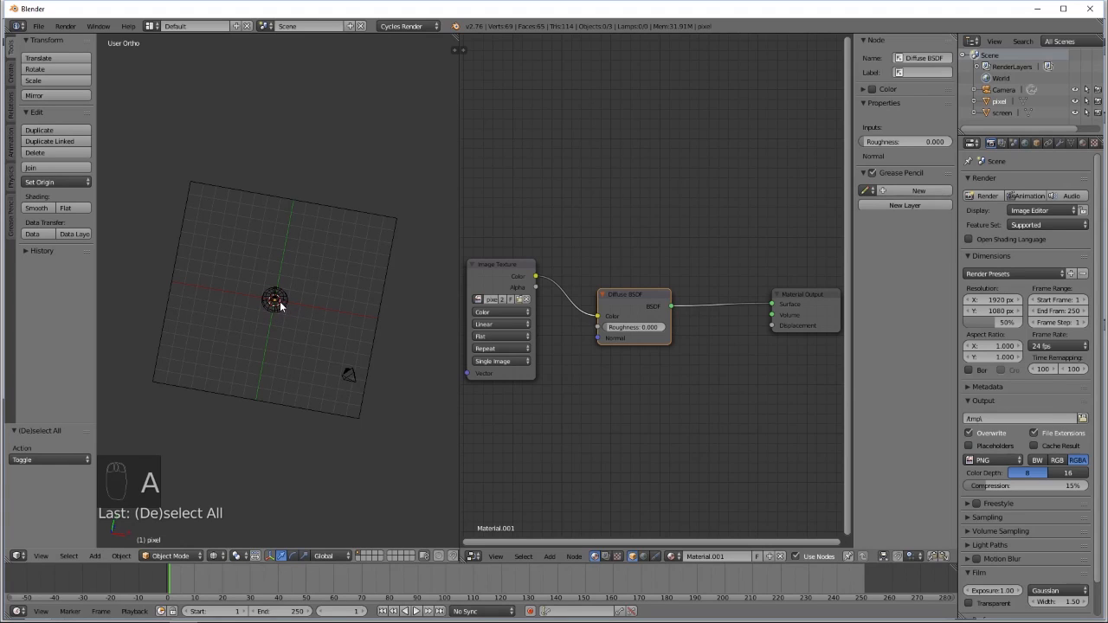
right_click(282, 305)
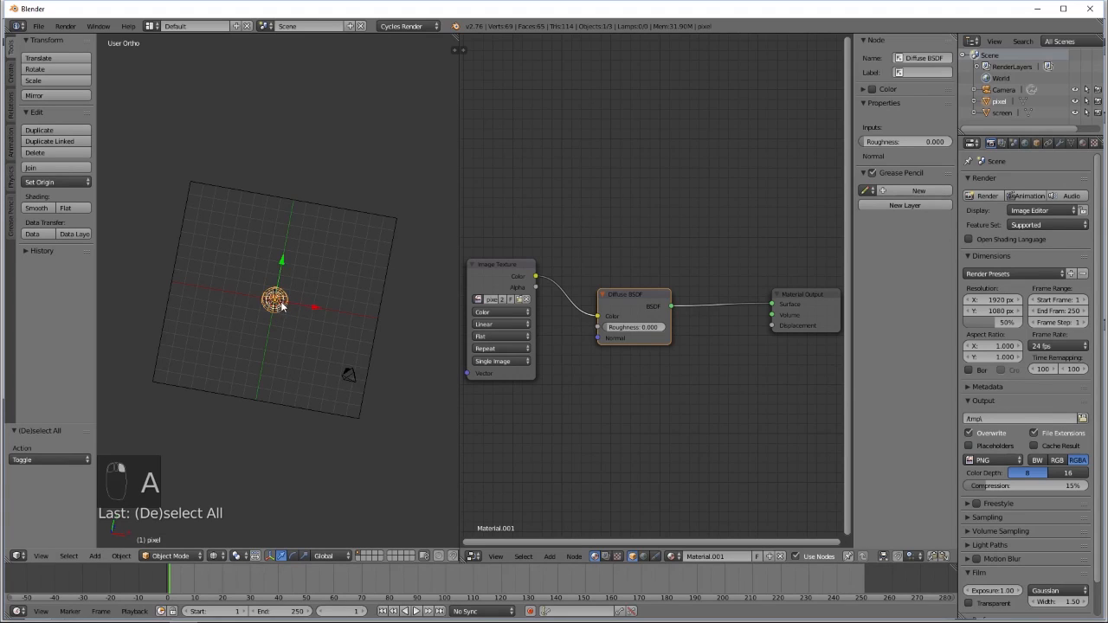
right_click(284, 405)
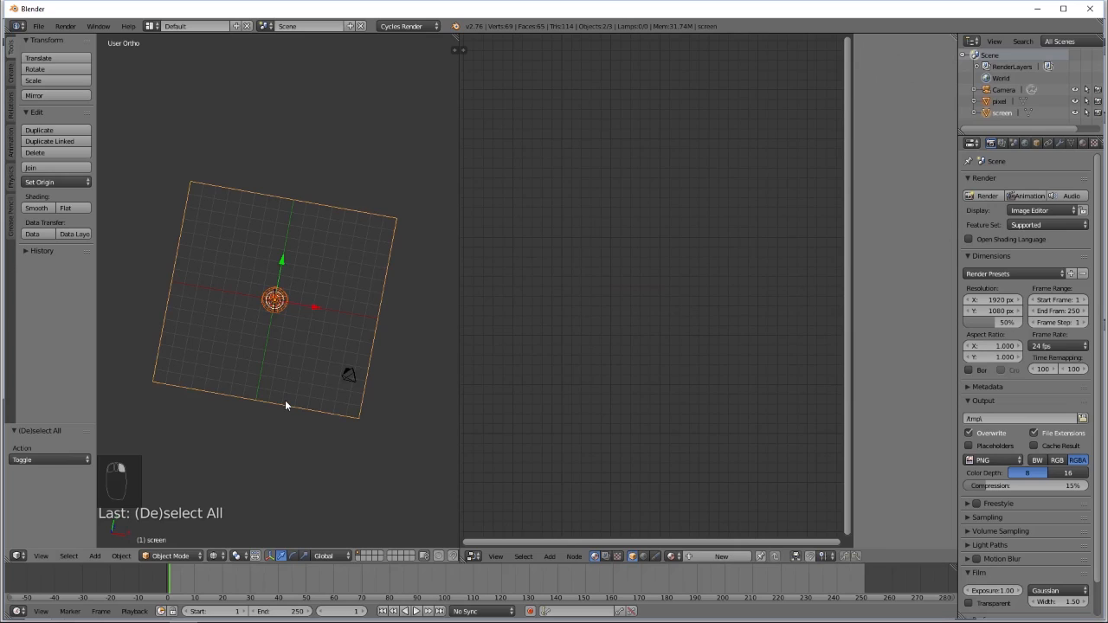
key(ctrl+p)
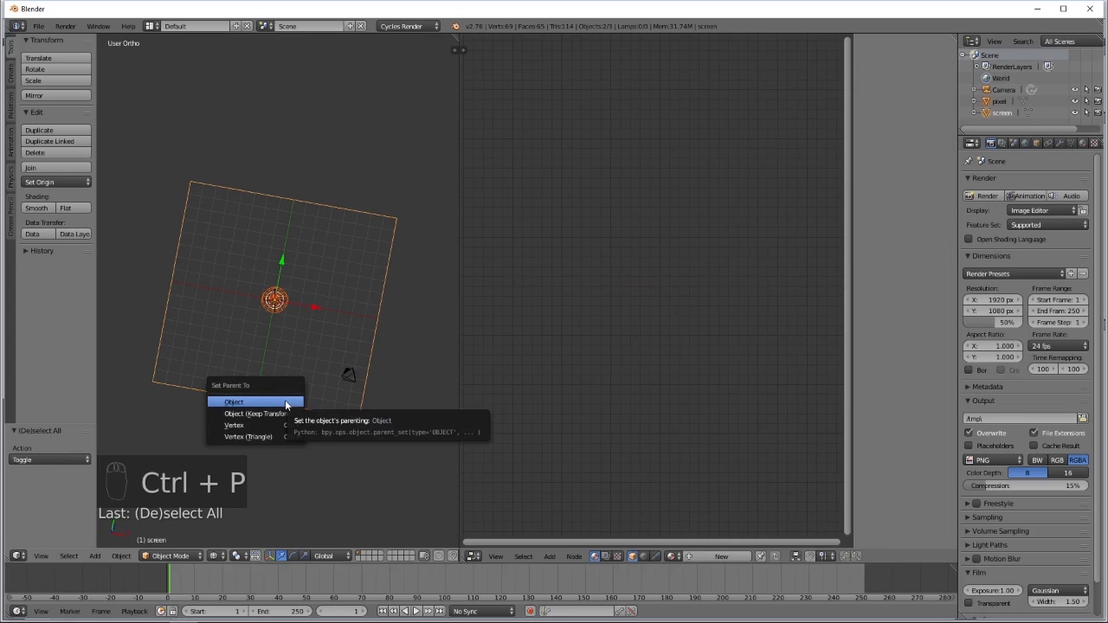
click(241, 404)
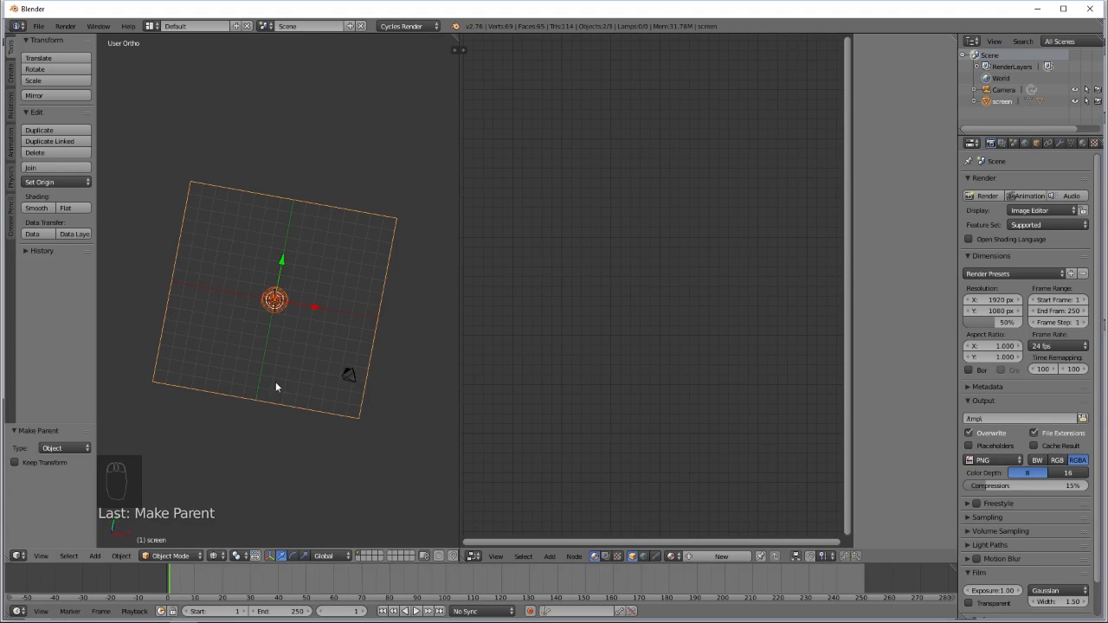
Test the parenting by moving only the screen plane, and cancel the move.
key(a)
click(324, 415)
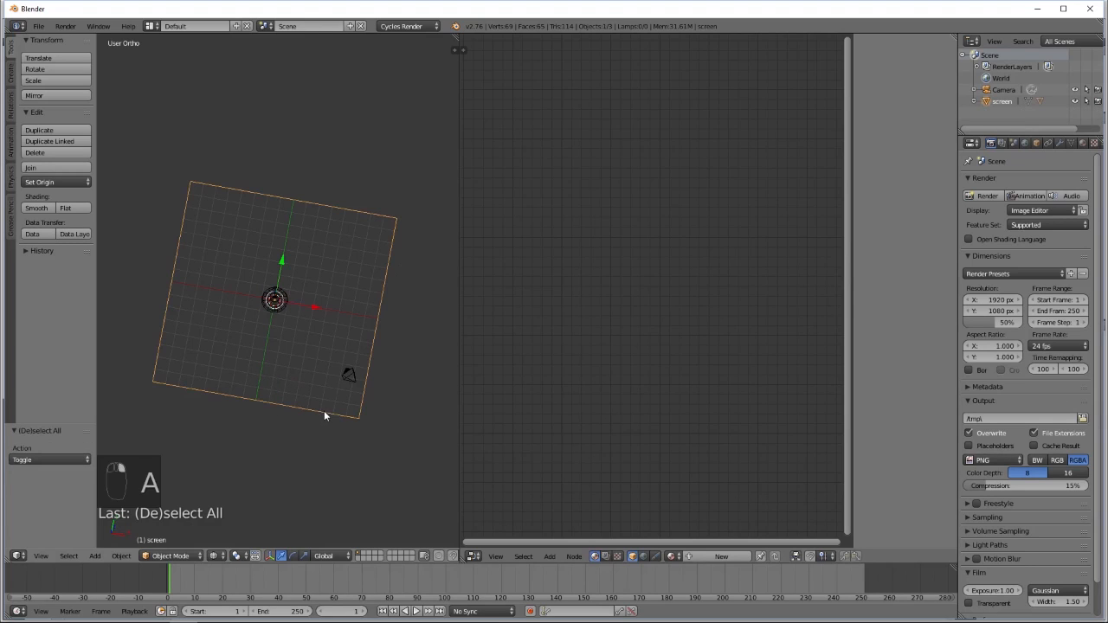
middle_drag(303, 433, 278, 355)
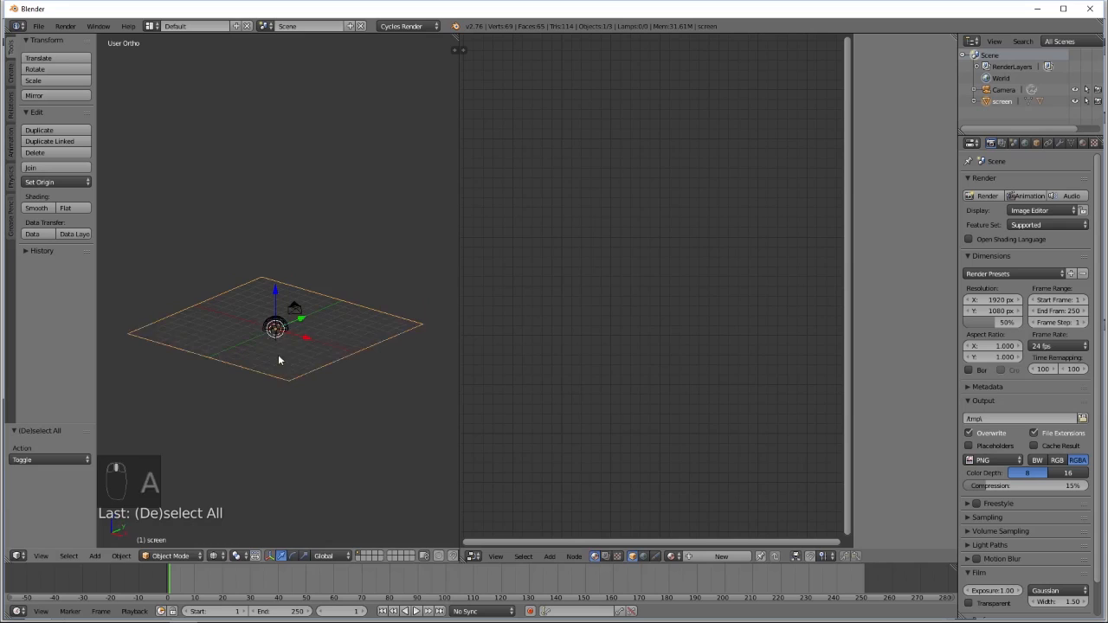
key(g)
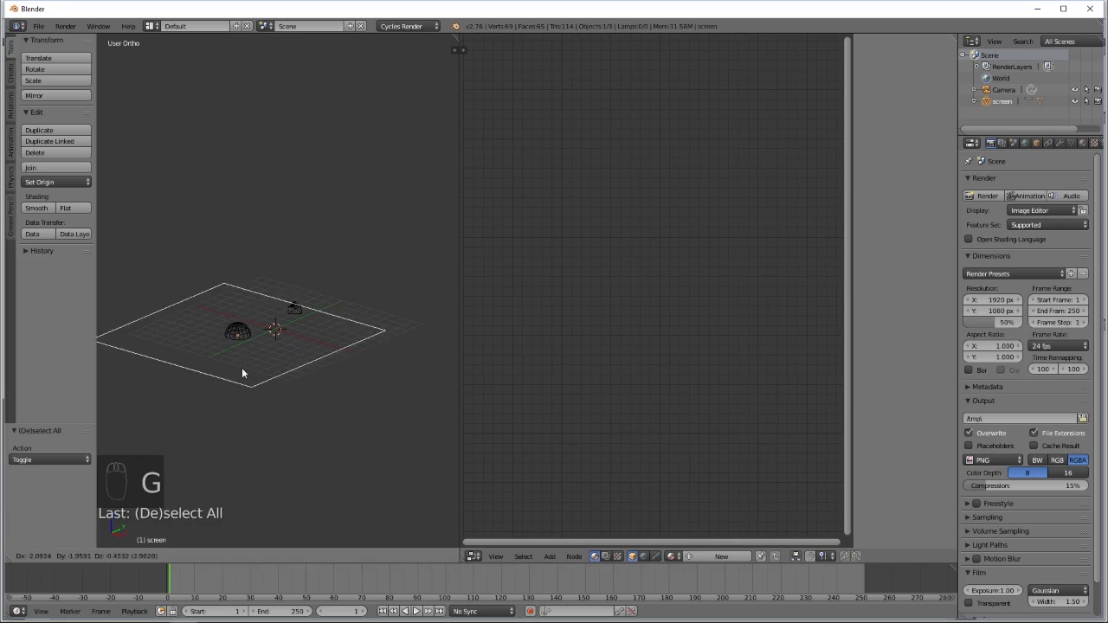
right_click(282, 369)
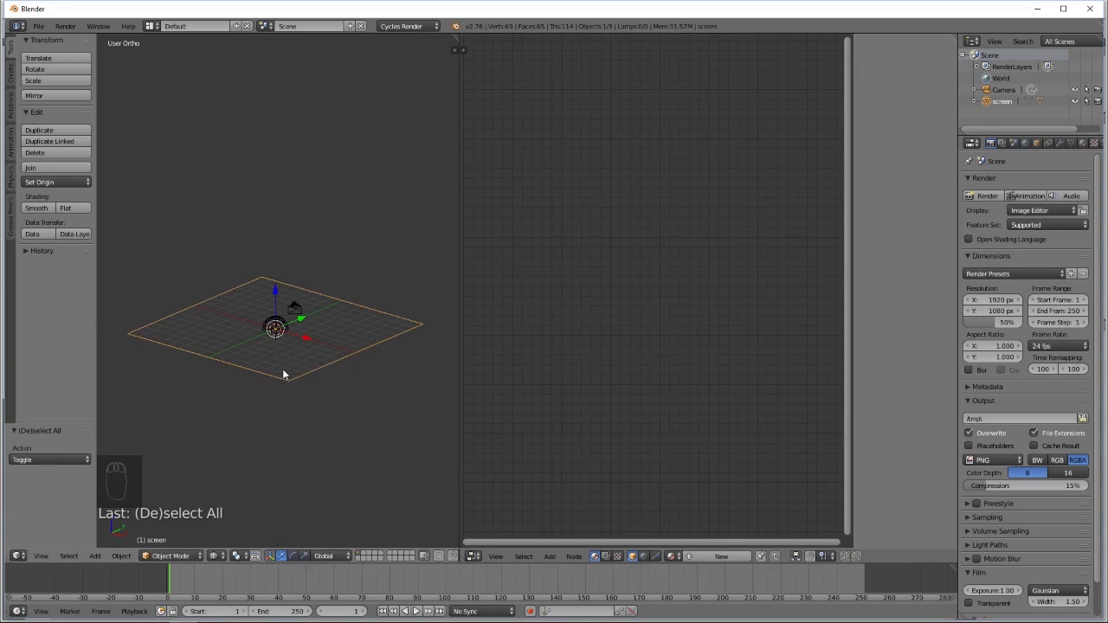
middle_drag(290, 353, 336, 383)
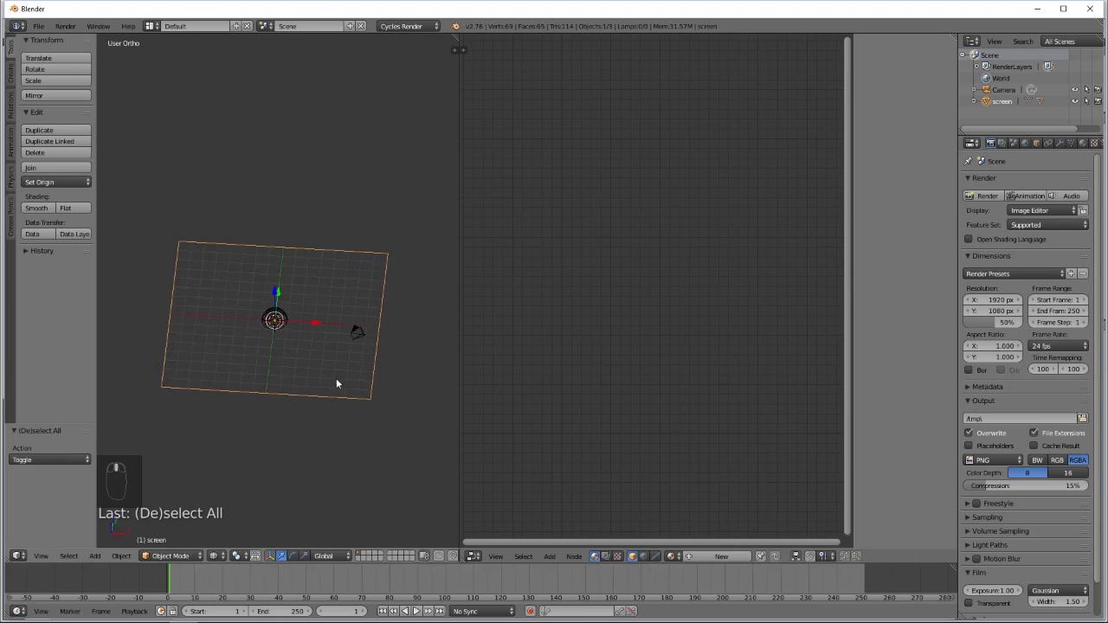
Select the screen plane and set its duplication to Verts in the object properties.
right_click(271, 318)
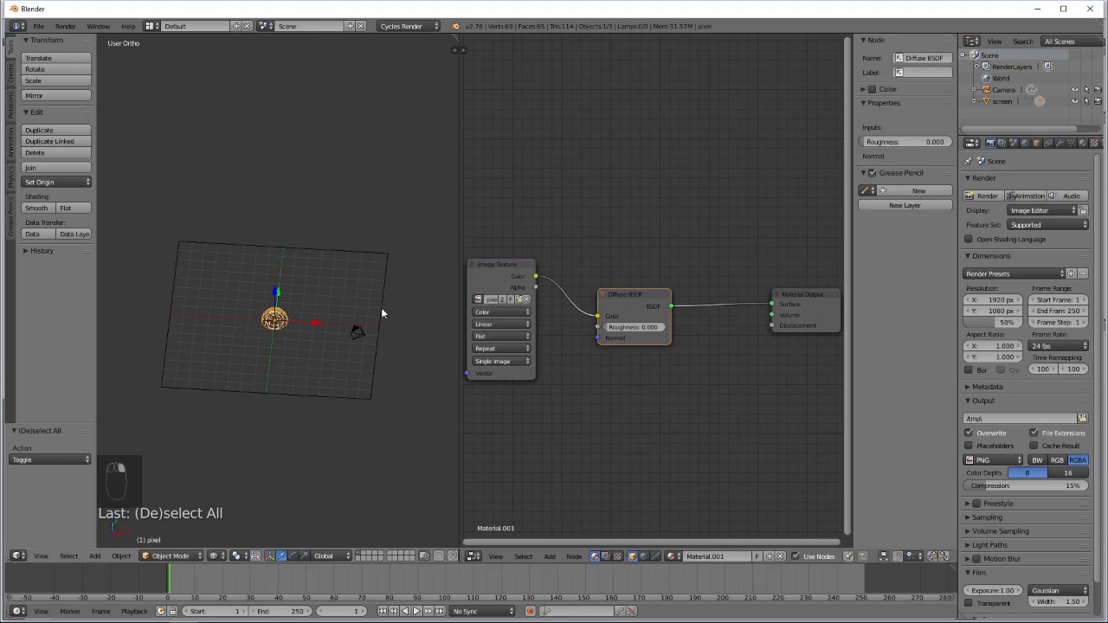
right_click(381, 308)
right_click(278, 320)
right_click(379, 306)
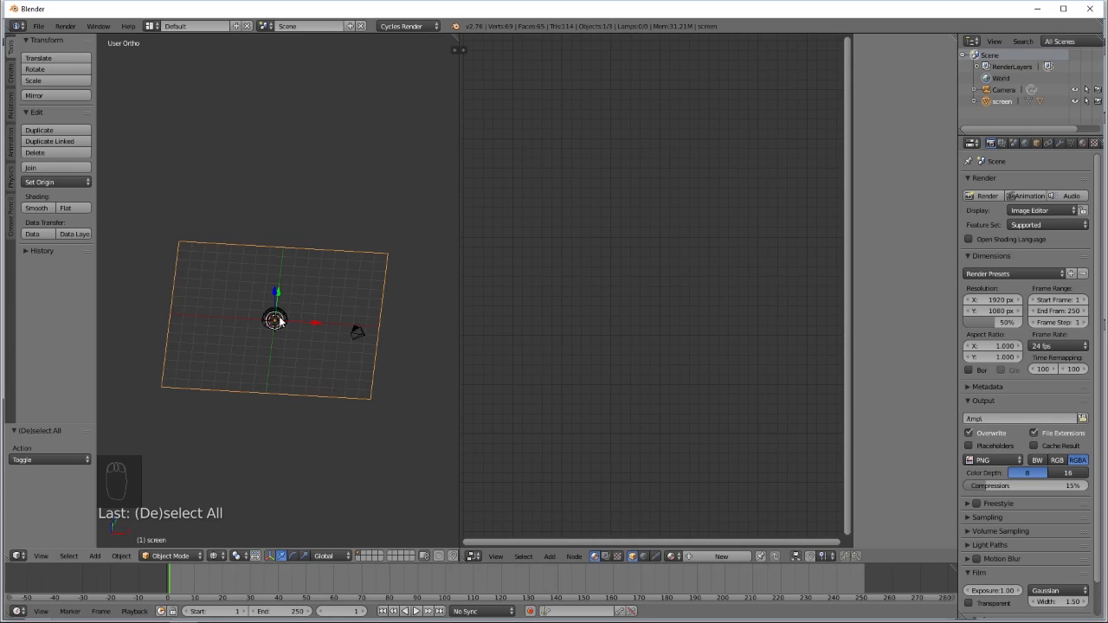
click(1039, 144)
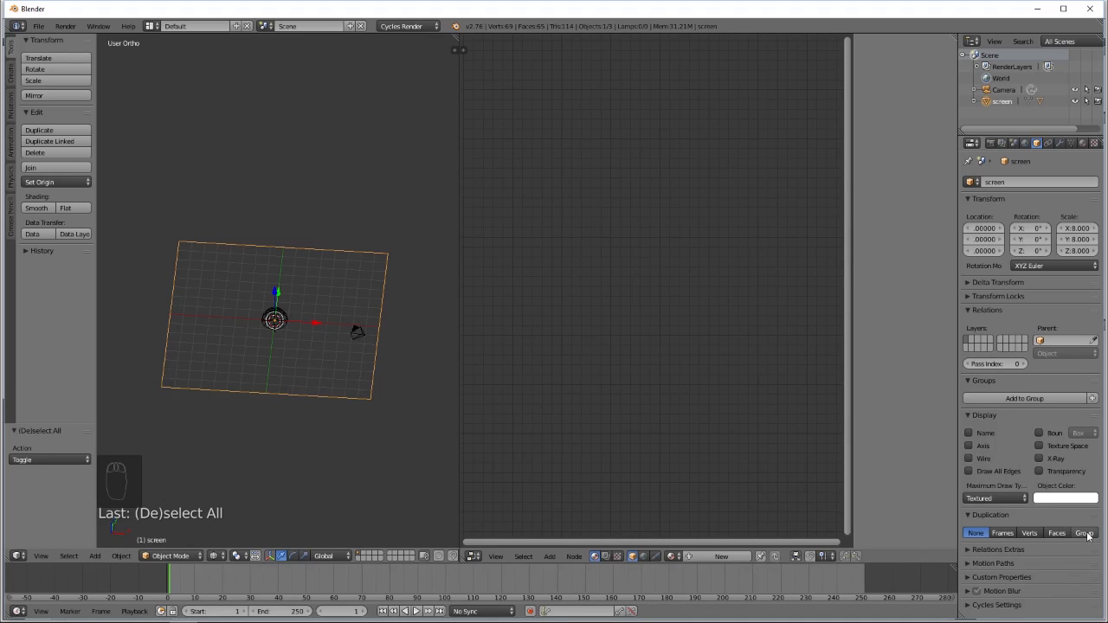
click(1029, 532)
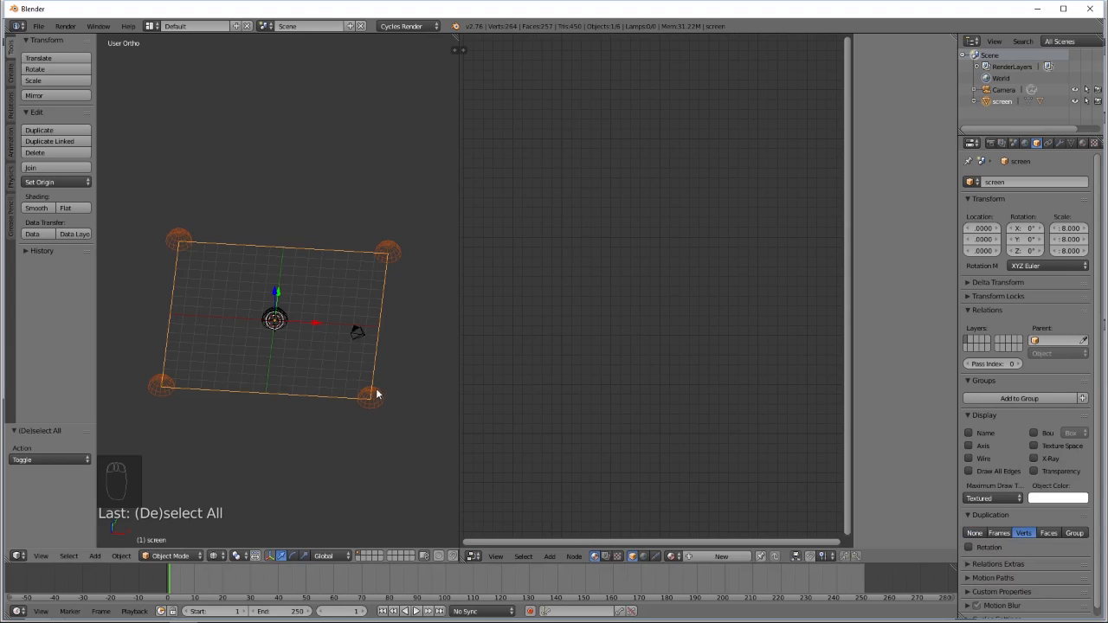
scroll(372, 404, up, 2)
scroll(369, 407, down, 1)
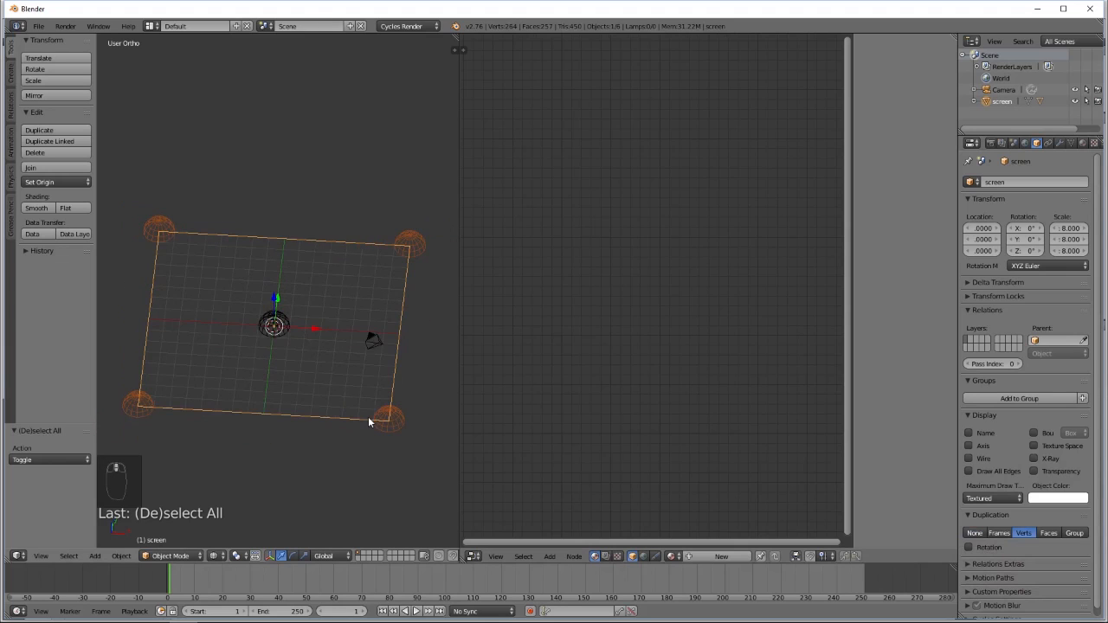
Subdivide the whole screen plane five times in Edit Mode, with one cut each time.
key(Tab)
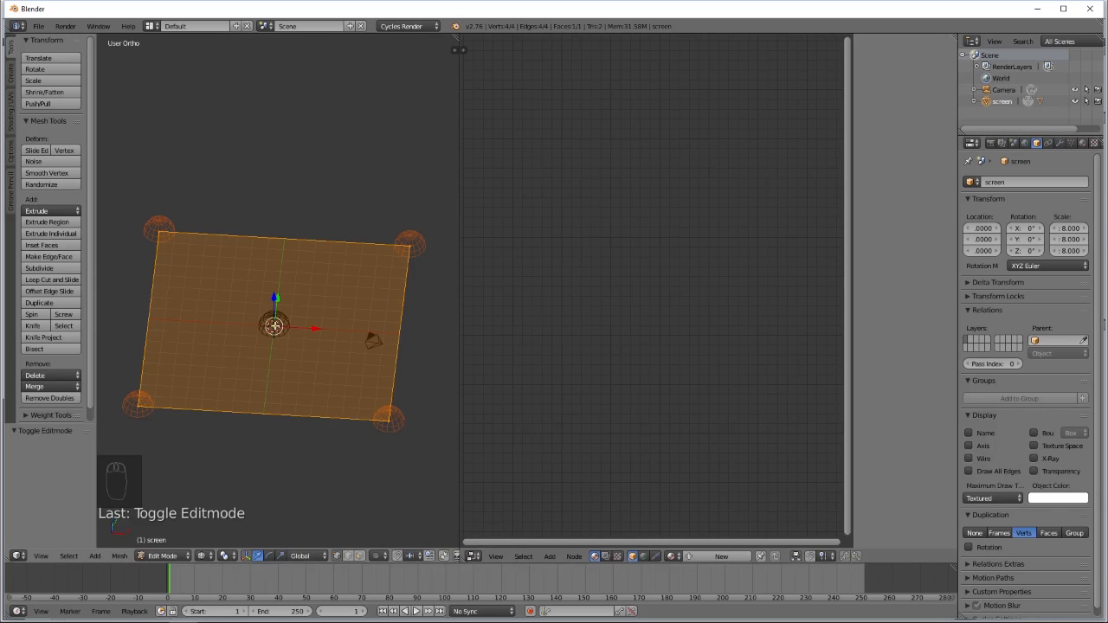
key(w)
click(270, 287)
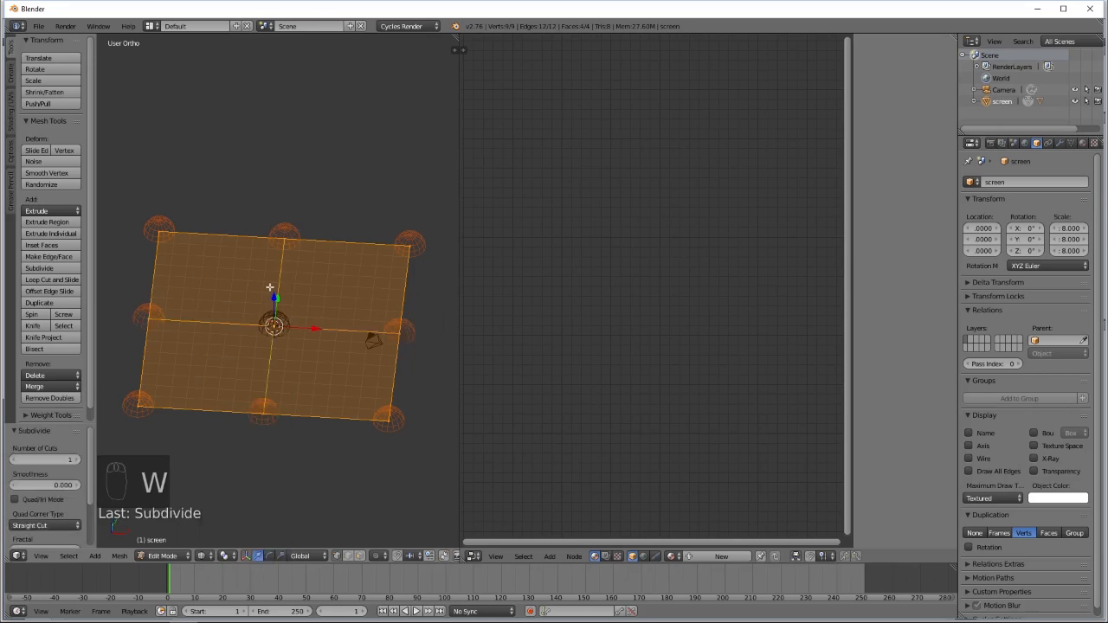
key(w)
click(269, 287)
key(w)
click(269, 287)
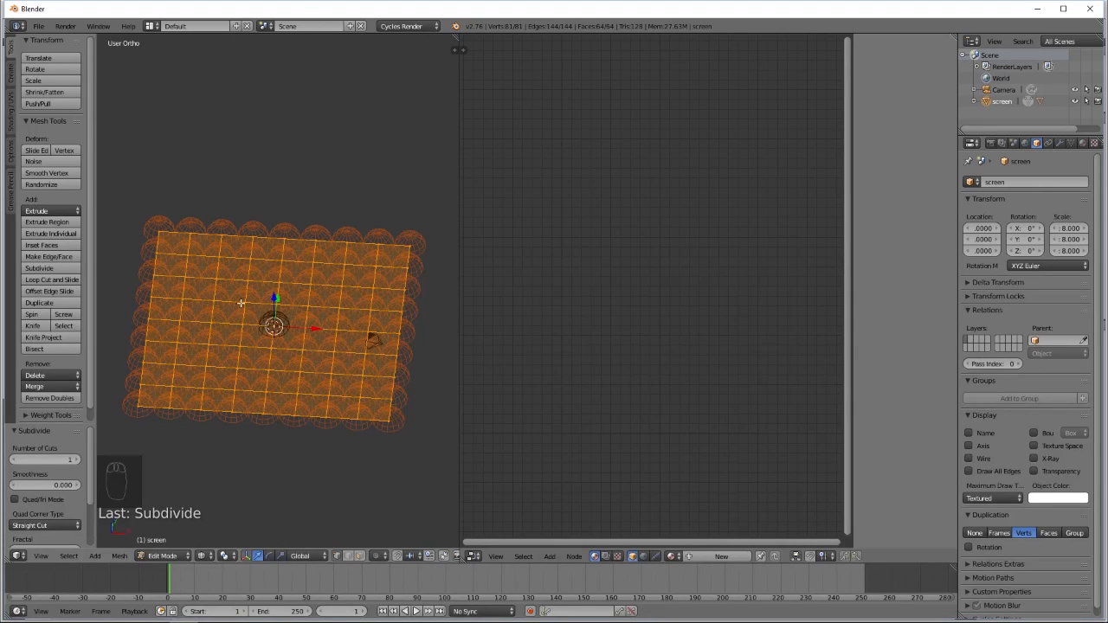
key(w)
click(208, 306)
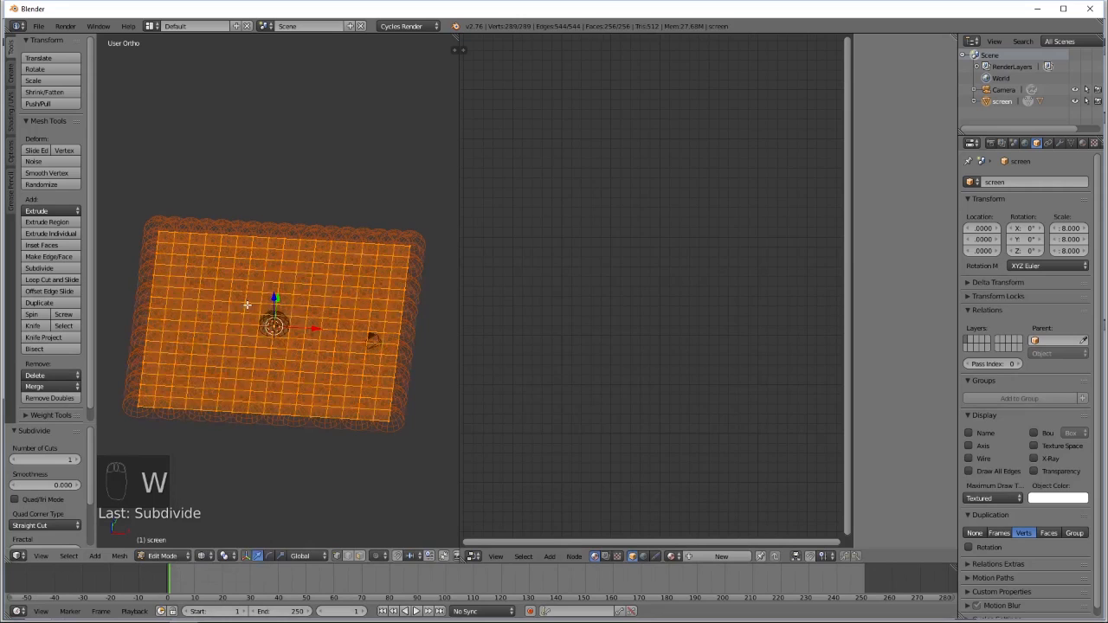
key(w)
click(247, 305)
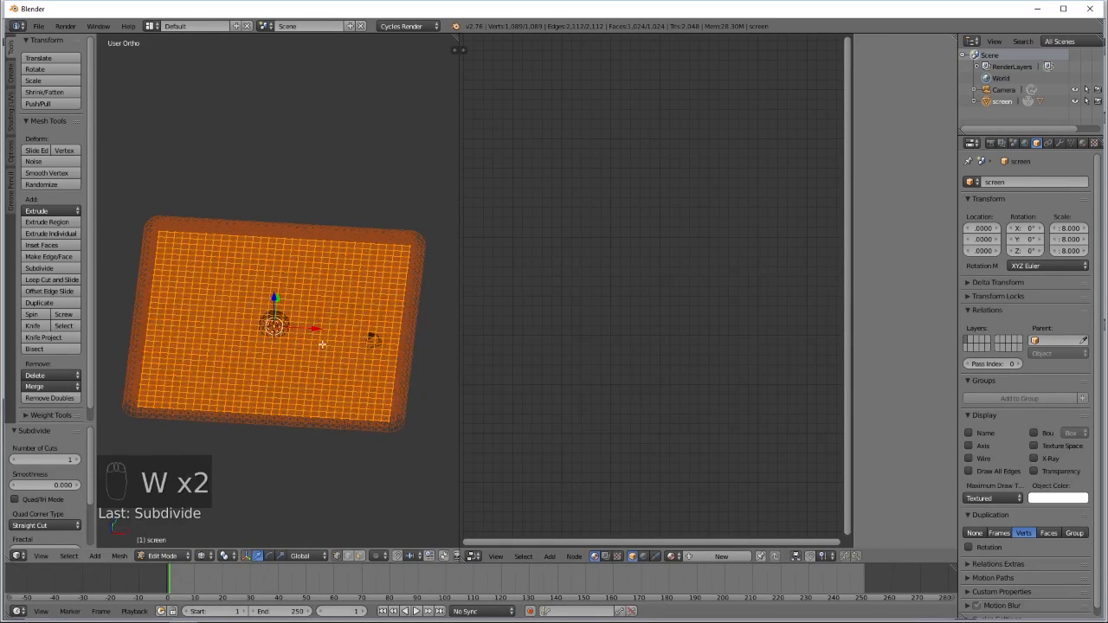
Examine the duplicated domes across the screen plane in solid shading and from the top orthographic view, then restore wireframe.
scroll(309, 346, up, 2)
scroll(309, 346, up, 5)
scroll(265, 286, down, 5)
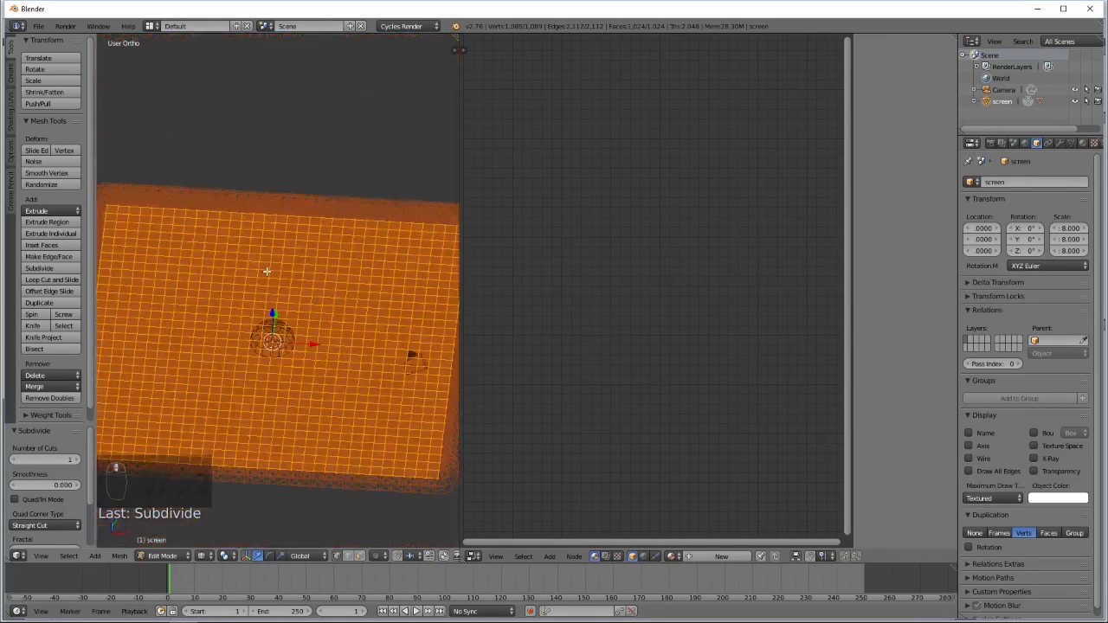
mouse_move(264, 277)
middle_down()
mouse_move(276, 234)
mouse_move(268, 307)
middle_up()
key(z)
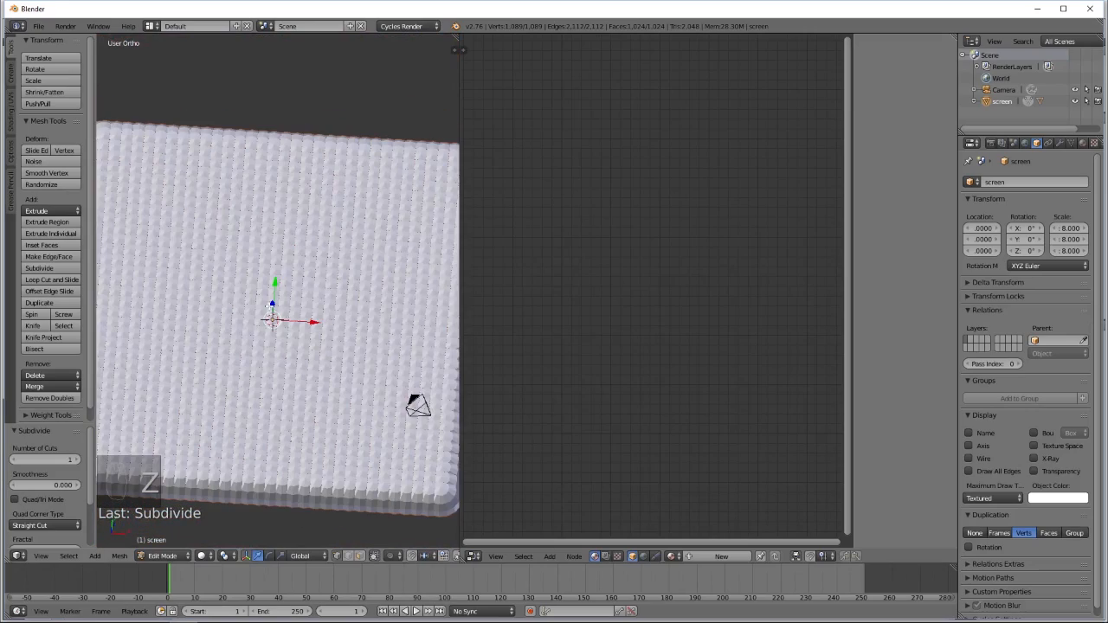
middle_drag(225, 260, 314, 378)
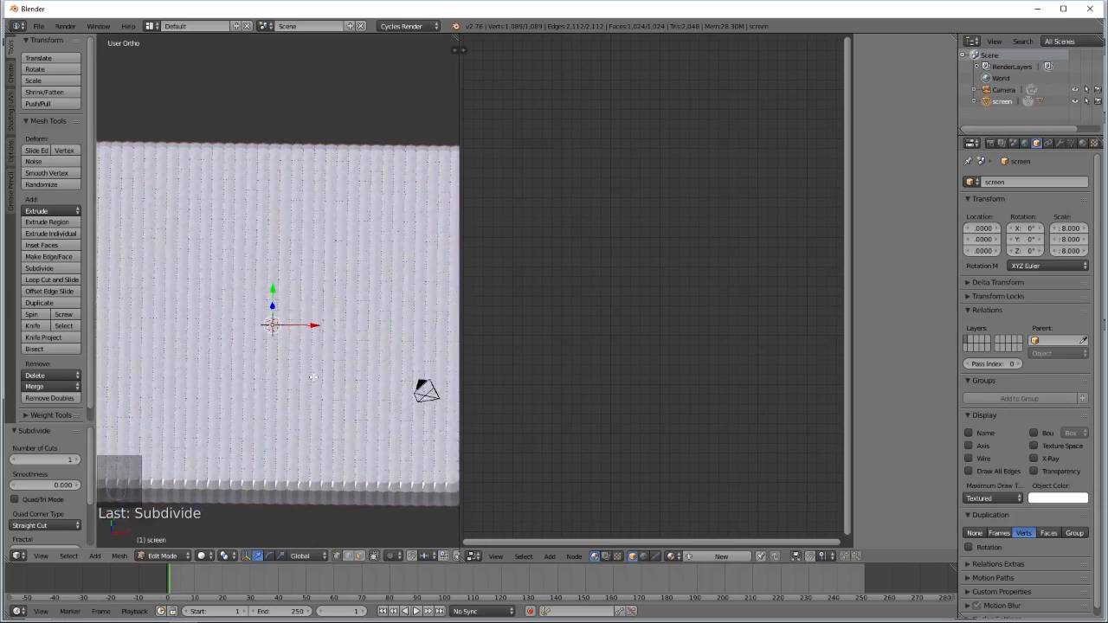
key(KP_7)
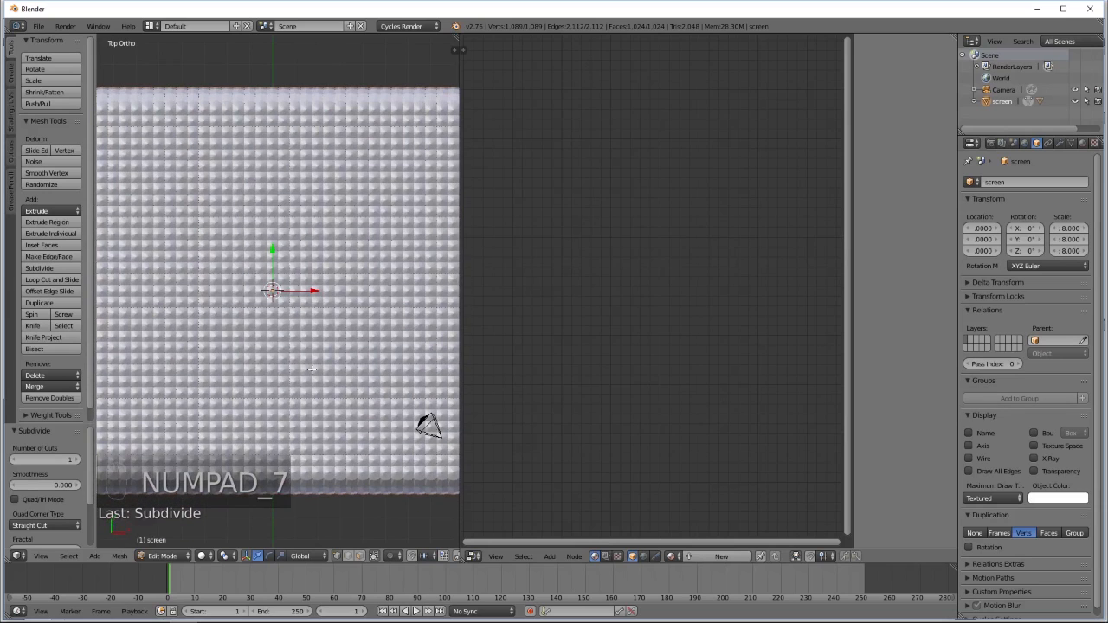
key(z)
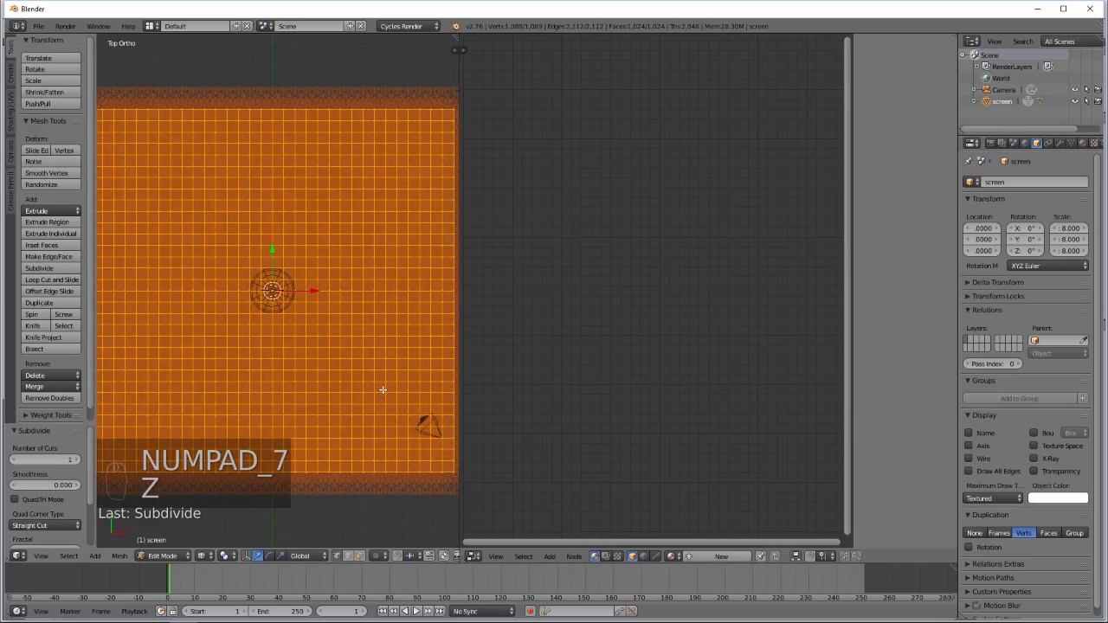
Leave Edit Mode and scale the original pixel dome to about 0.247 so the duplicated domes sit side by side without overlapping.
key(Tab)
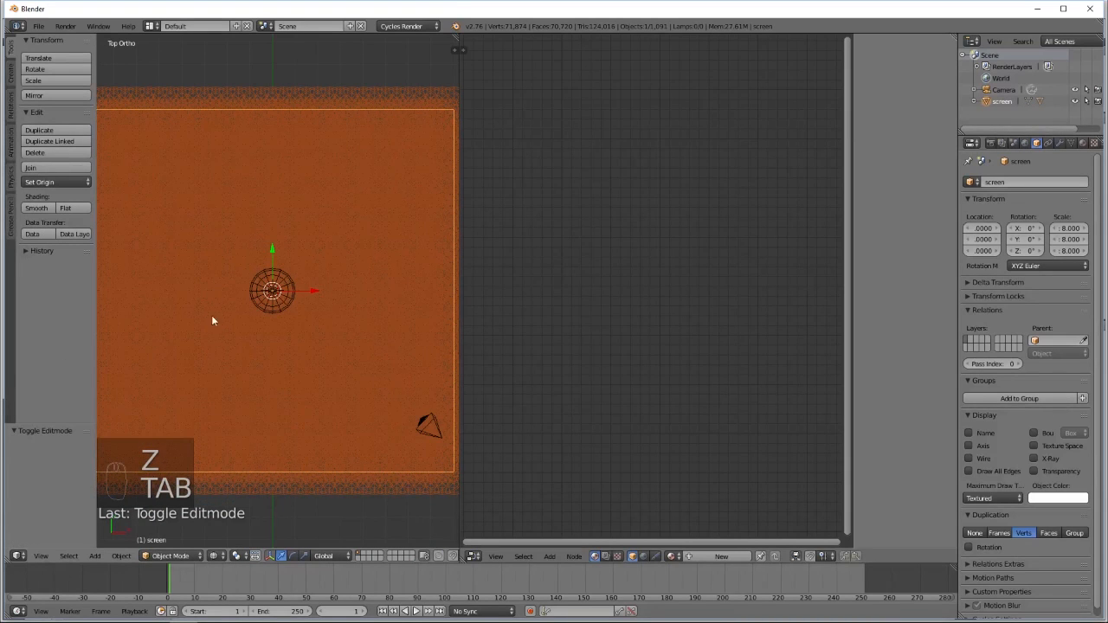
right_click(290, 305)
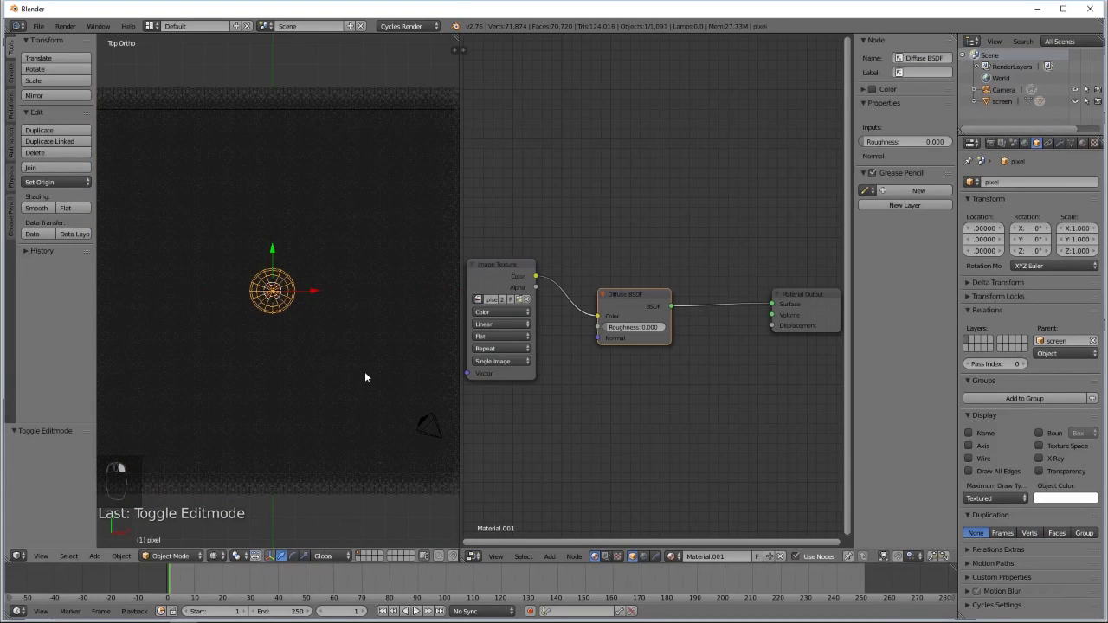
key(s)
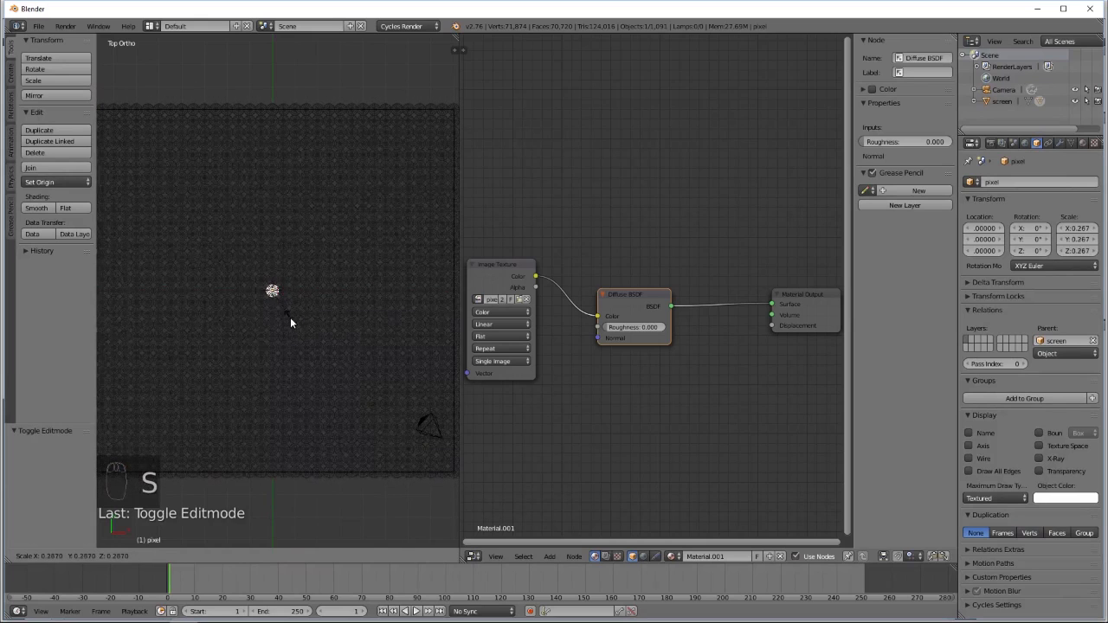
click(290, 317)
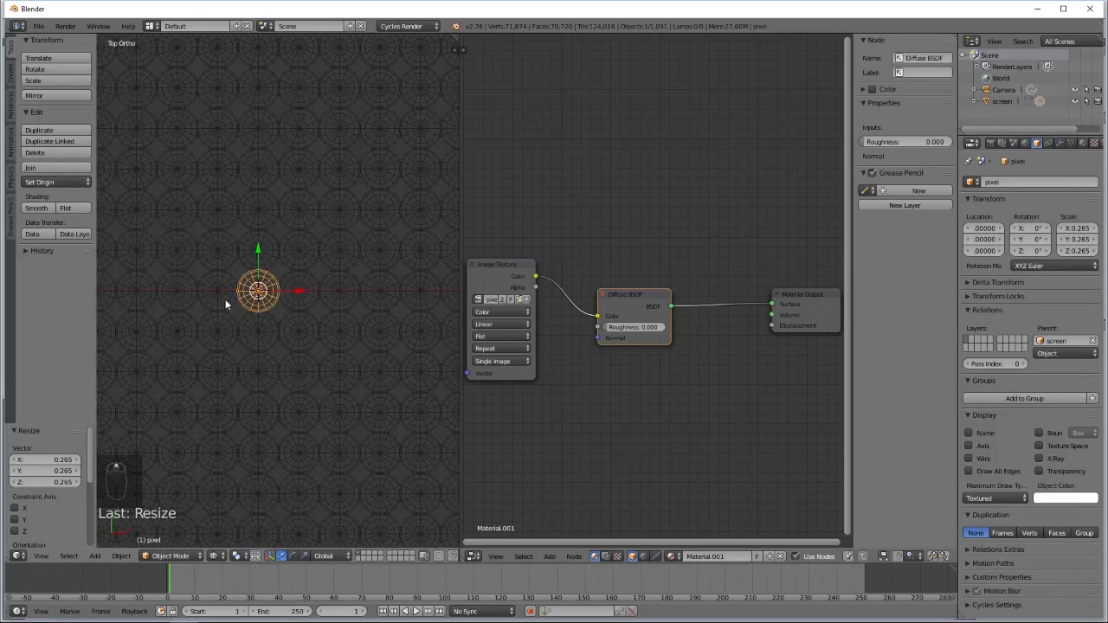
key(s)
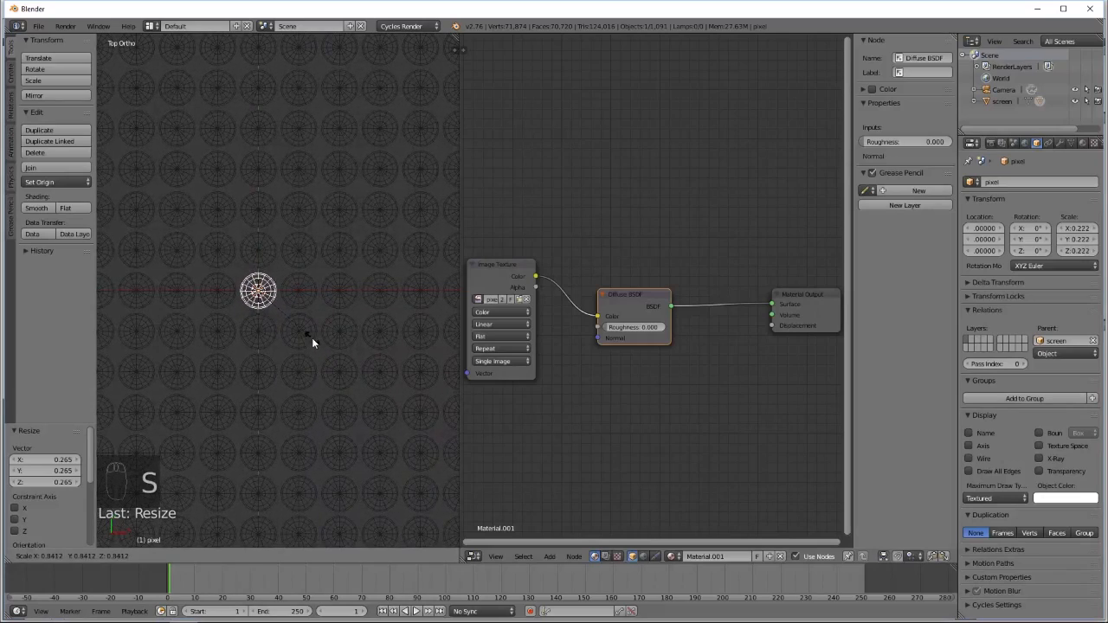
click(317, 342)
scroll(319, 342, up, 6)
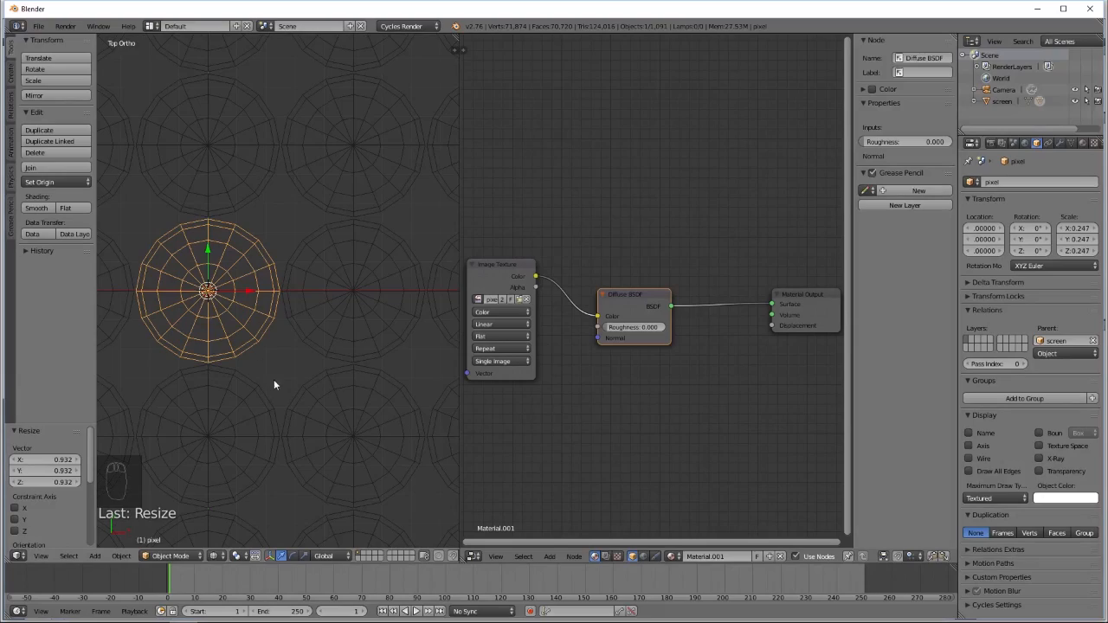
scroll(272, 374, down, 6)
Preview the grid of duplicated domes in rendered shading from an angled view.
middle_drag(273, 386, 304, 347)
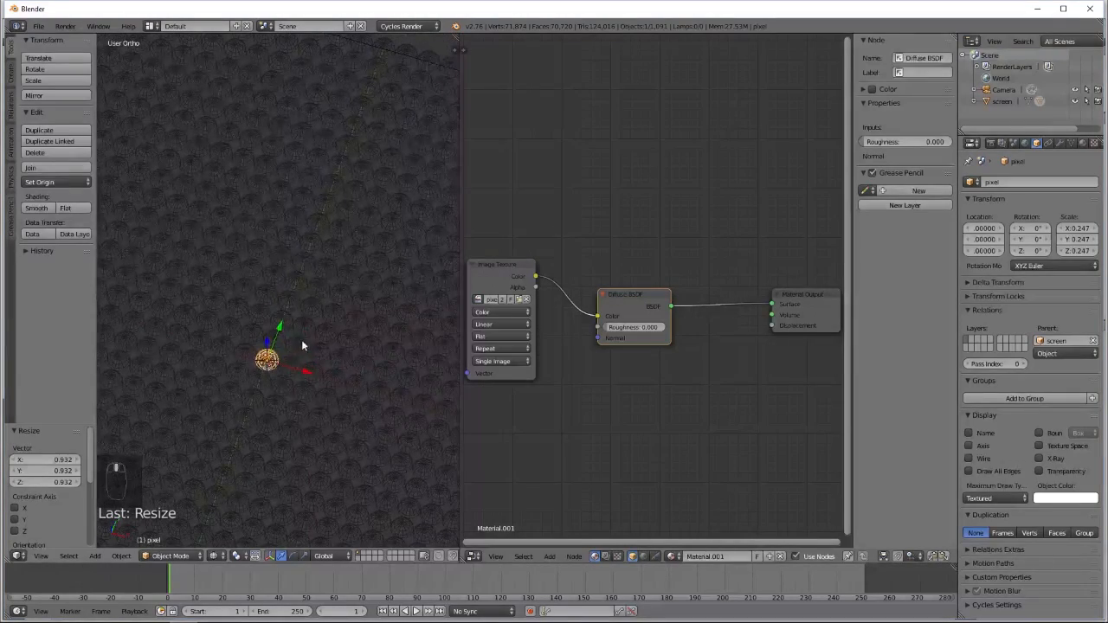
key(shift+z)
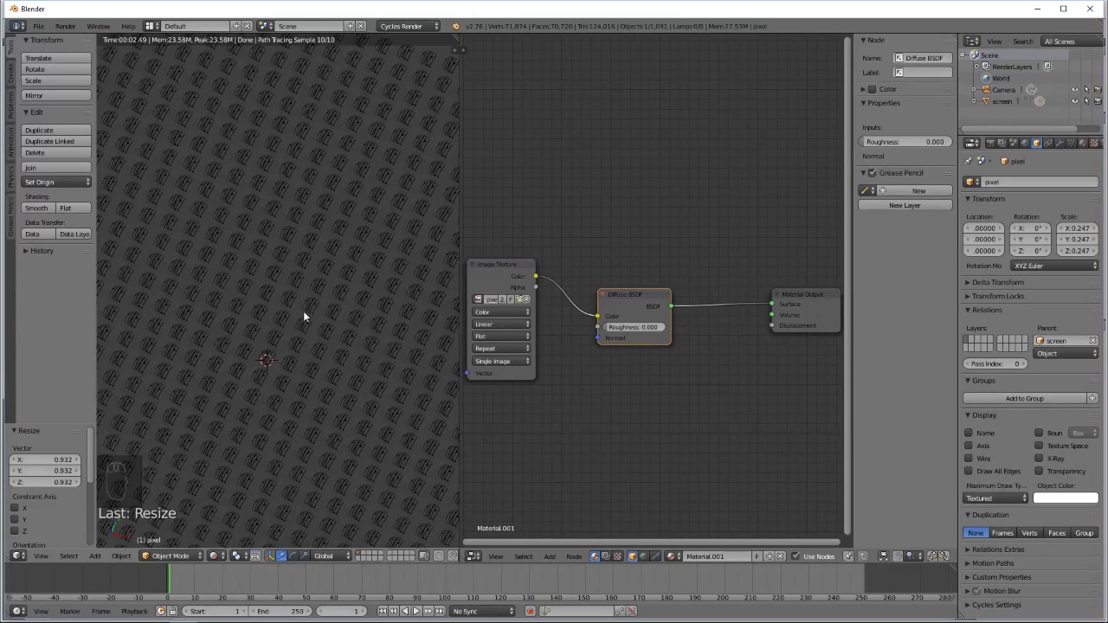
scroll(295, 314, down, 2)
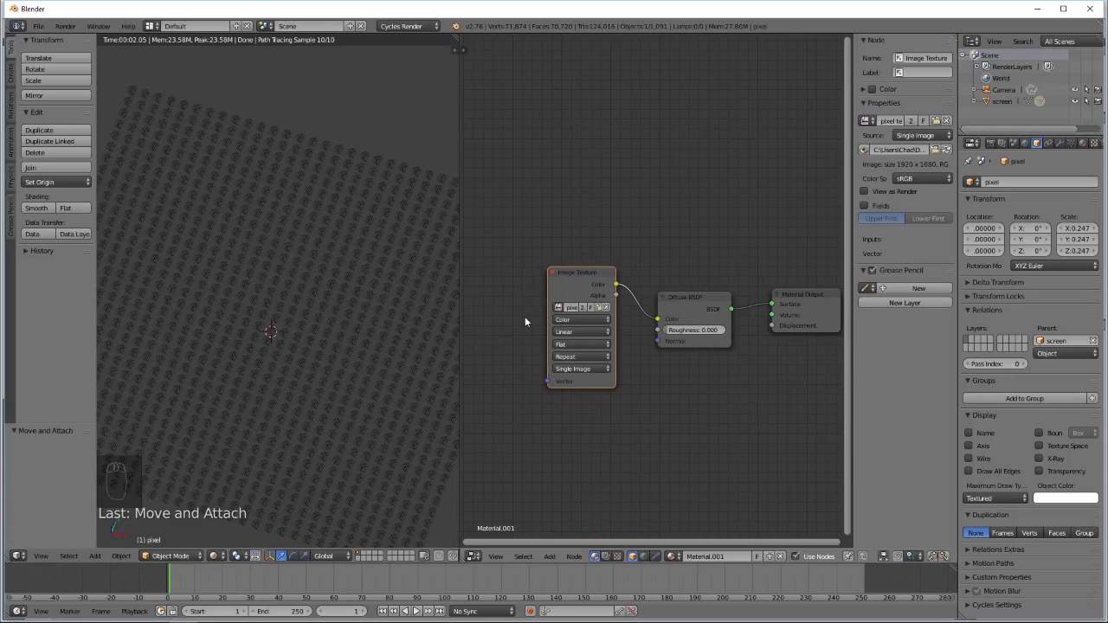
Add a Texture Coordinate node to the pixel material and place it ahead of the Image Texture node.
key(shift+a)
mouse_move(526, 319)
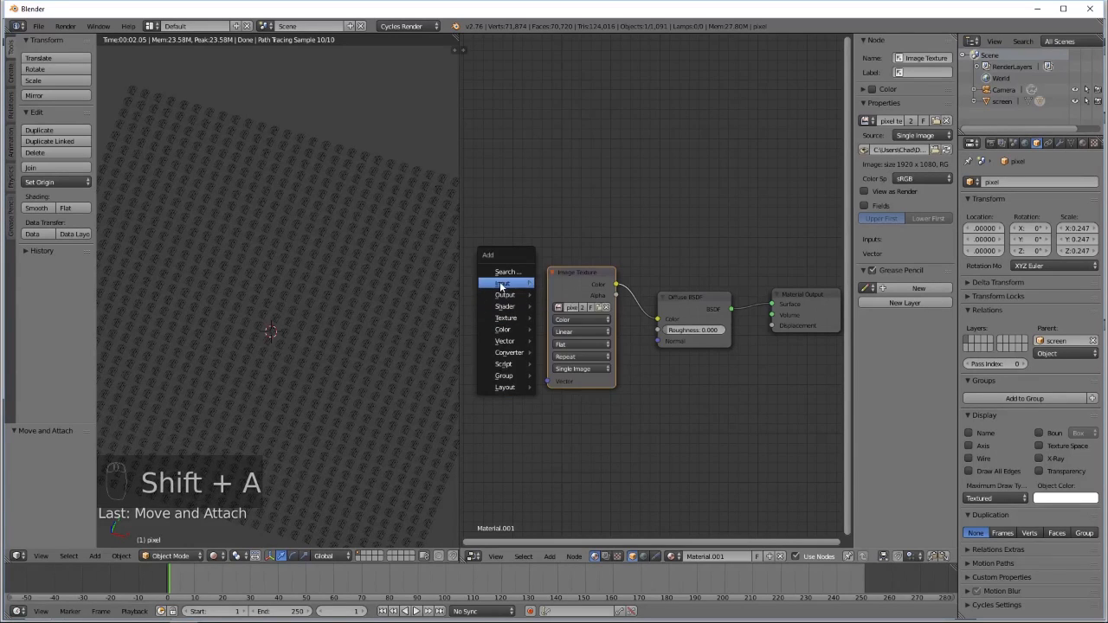
mouse_move(511, 284)
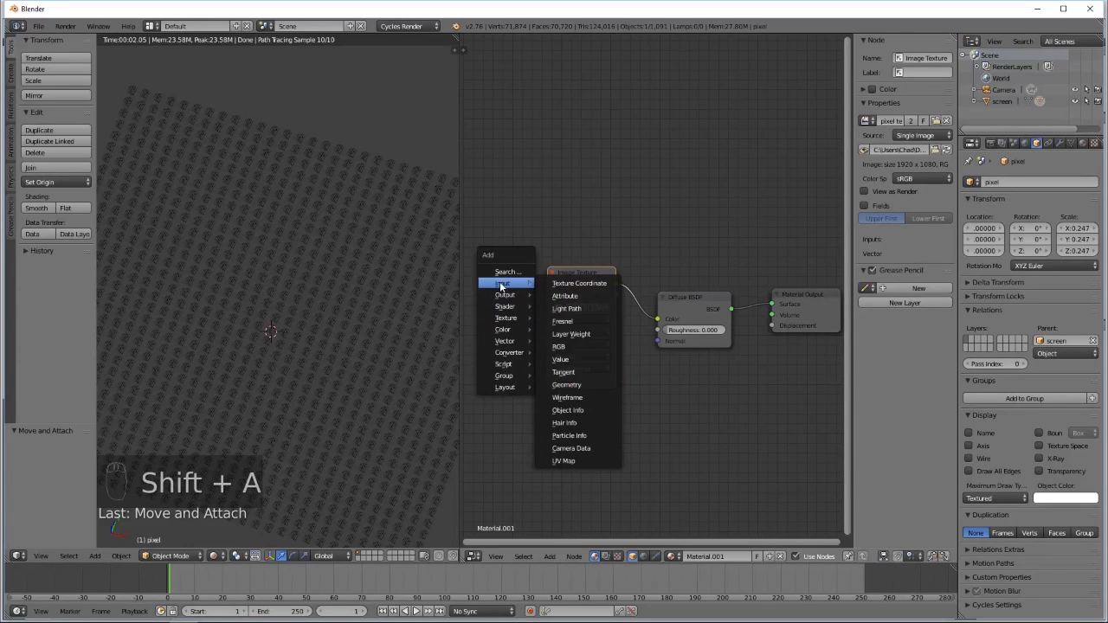
click(595, 284)
click(849, 246)
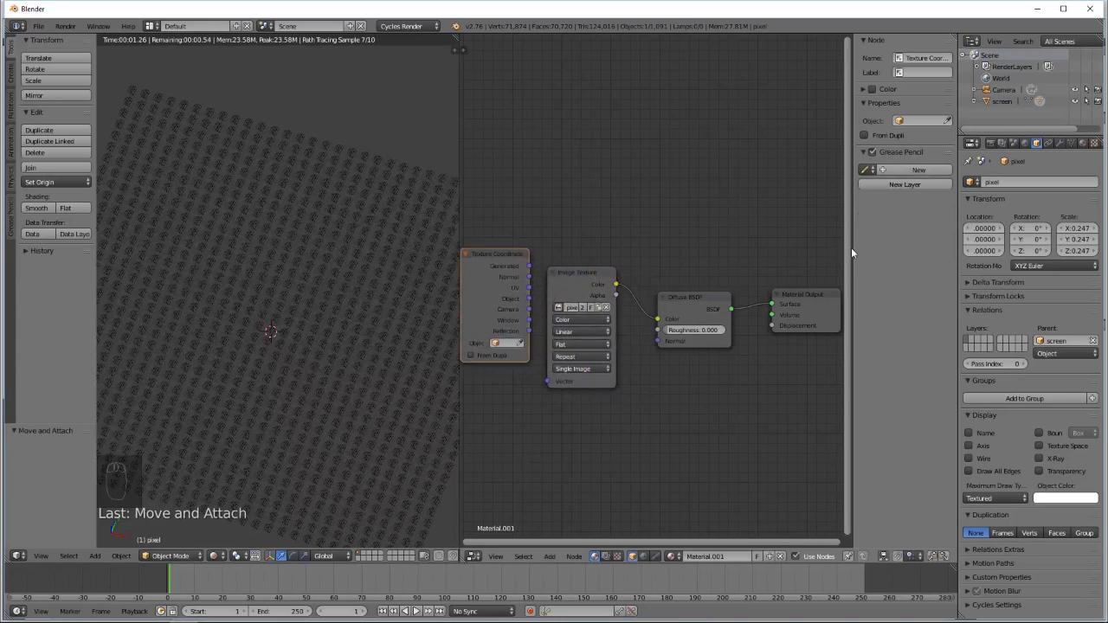
middle_drag(532, 376, 618, 399)
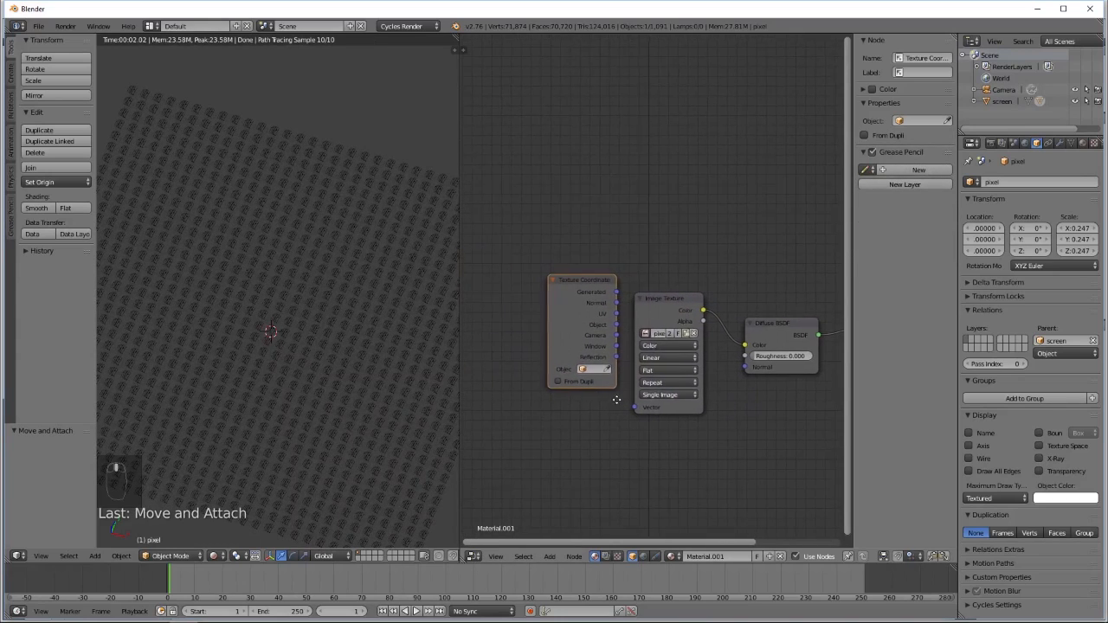
drag(597, 289, 571, 299)
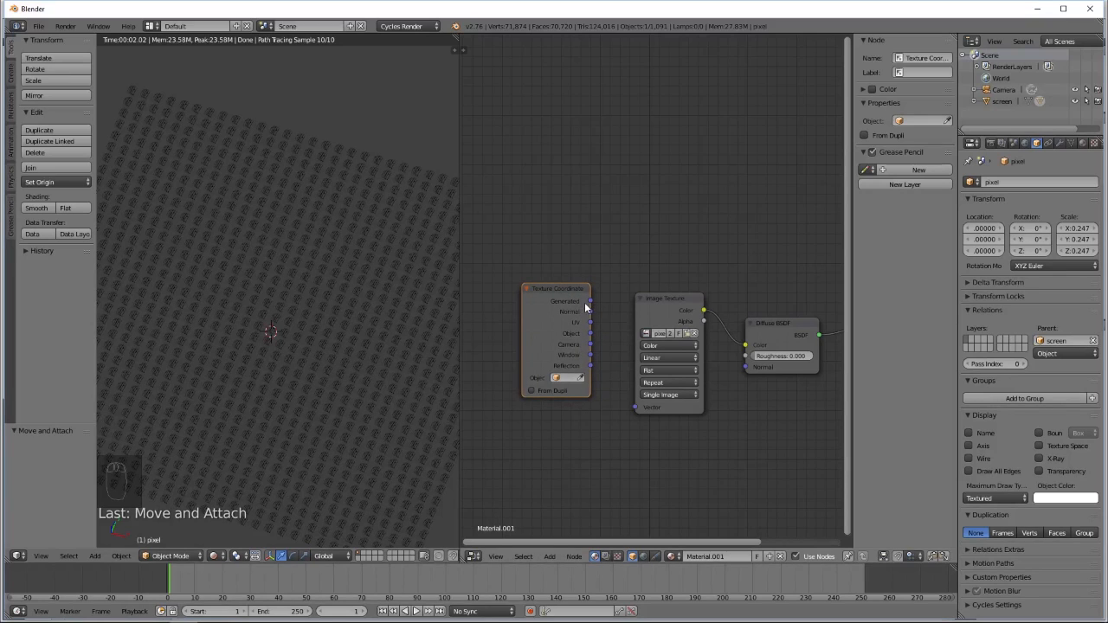
Try UV as the Image Texture's Vector input, cut that link, and connect the Generated output instead.
drag(591, 322, 636, 407)
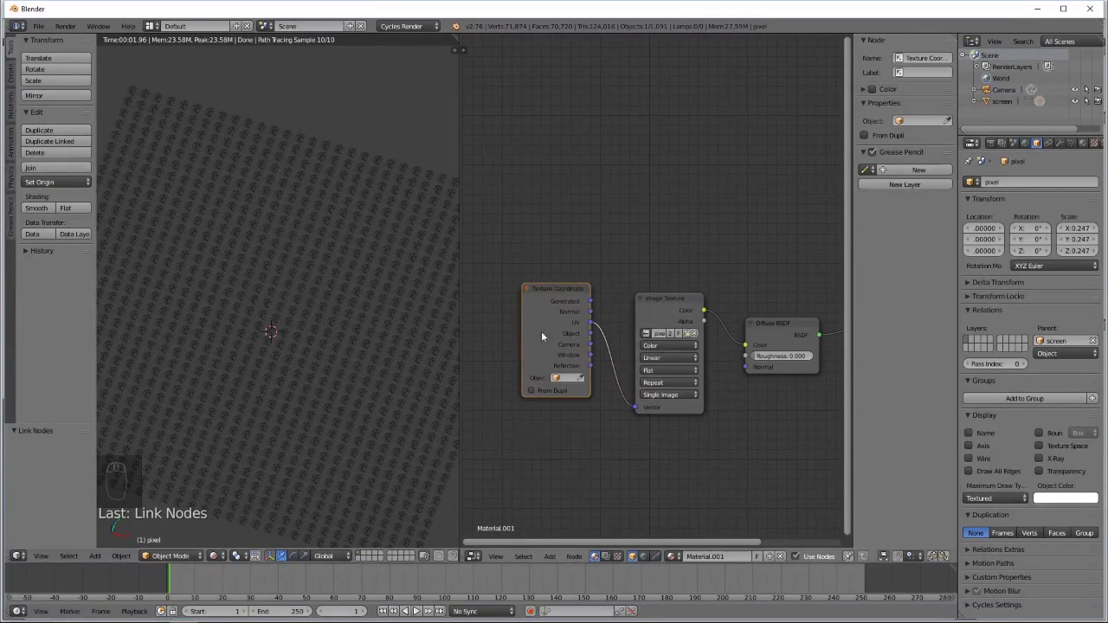
ctrl+right_drag(628, 333, 612, 388)
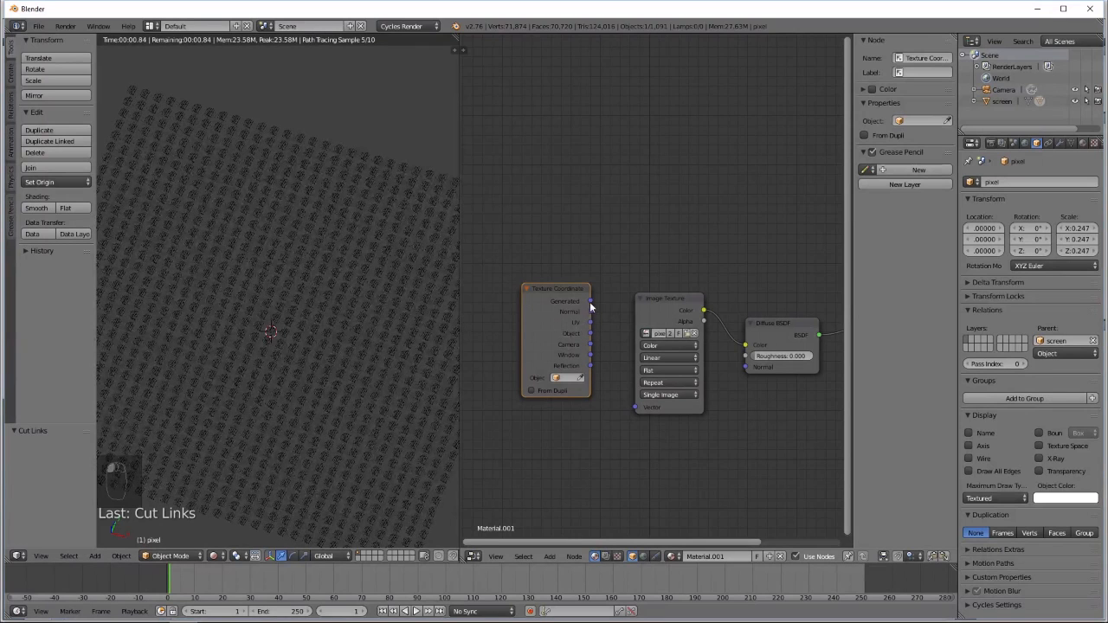
drag(590, 300, 633, 404)
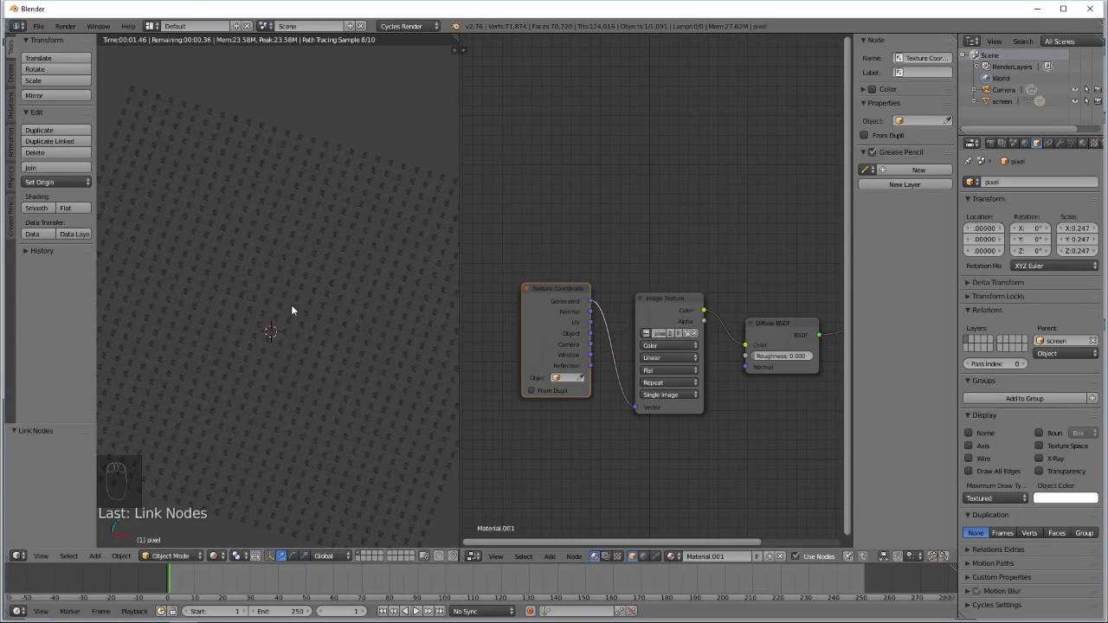
Inspect the repeated image on the rendered domes and enable From Dupli on the Texture Coordinate node.
scroll(295, 290, up, 6)
scroll(294, 299, up, 8)
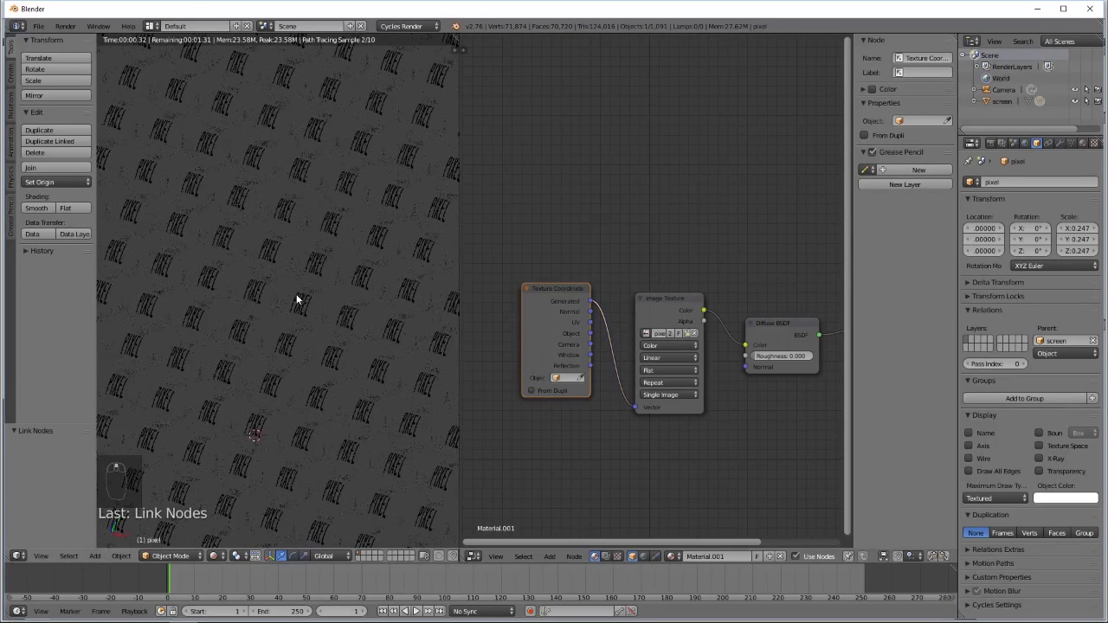
scroll(292, 300, down, 12)
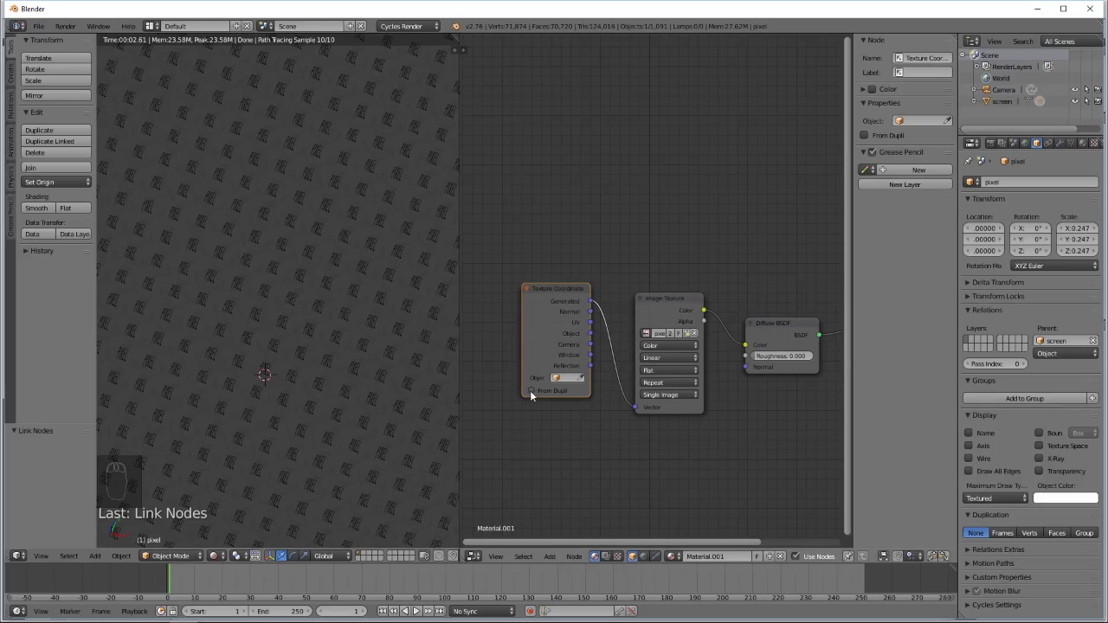
scroll(335, 255, down, 3)
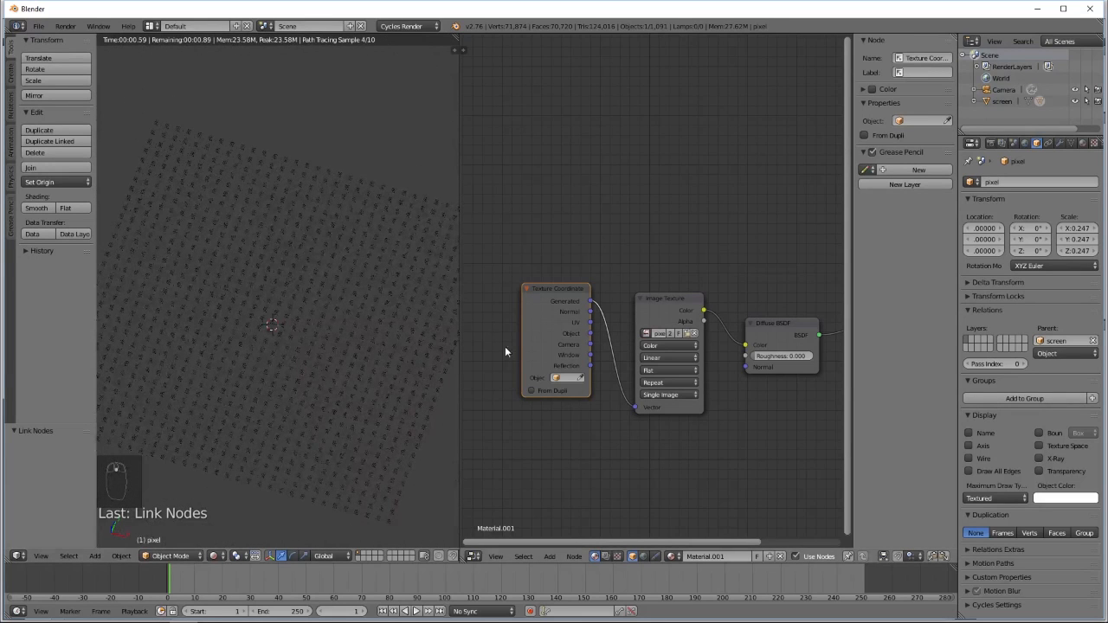
click(530, 390)
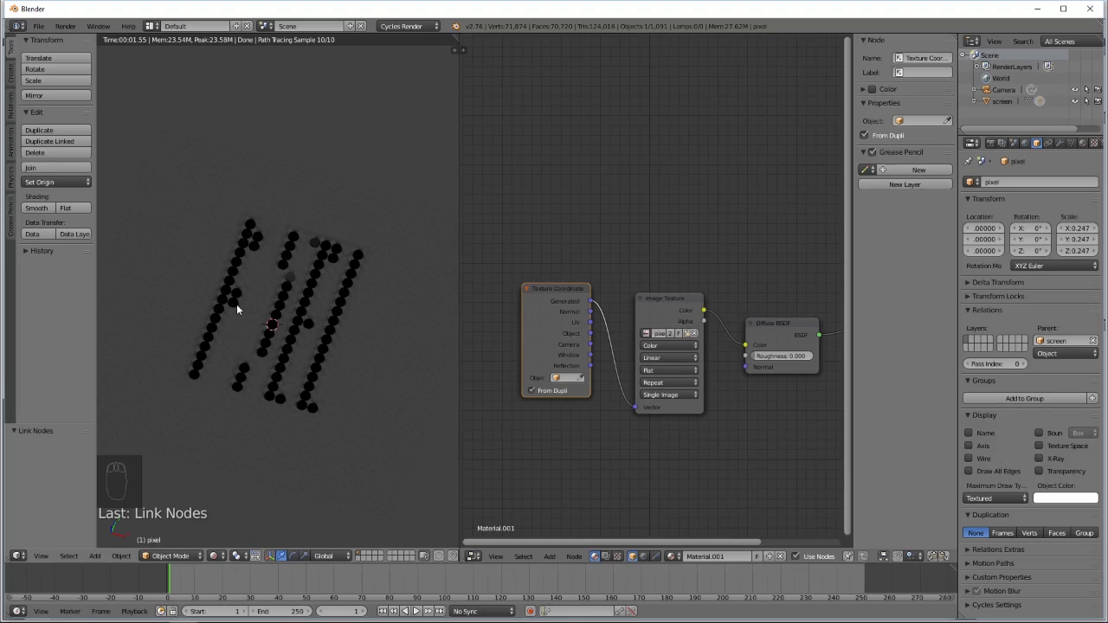
Select the screen plane in wireframe and subdivide its whole mesh two more times with one cut each, then return to Object Mode.
key(shift+z)
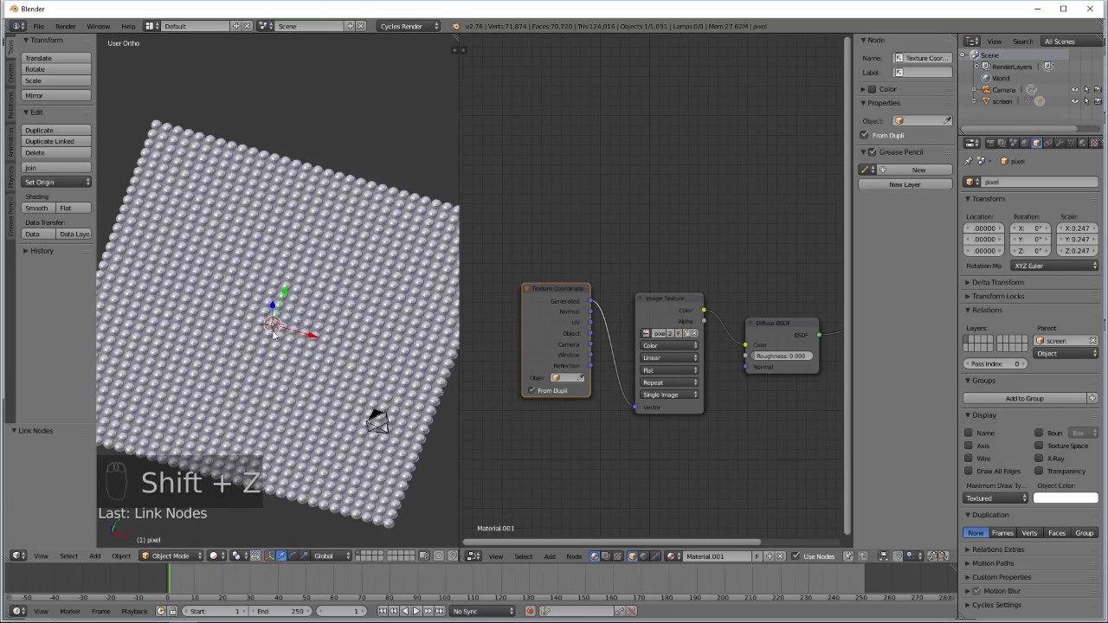
key(z)
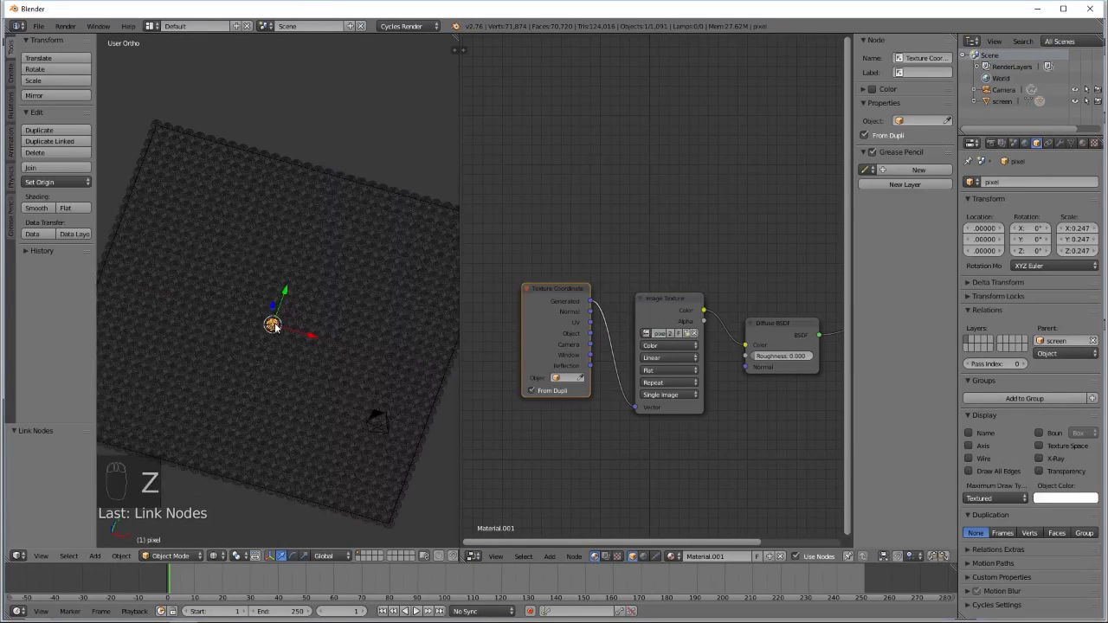
key(z)
right_click(332, 375)
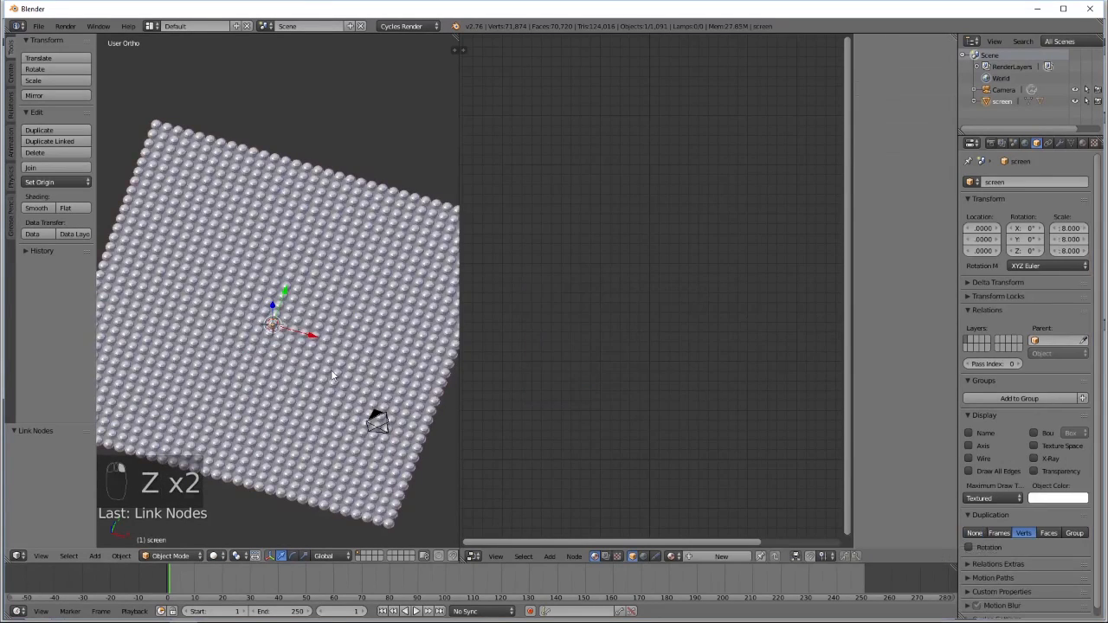
key(Tab)
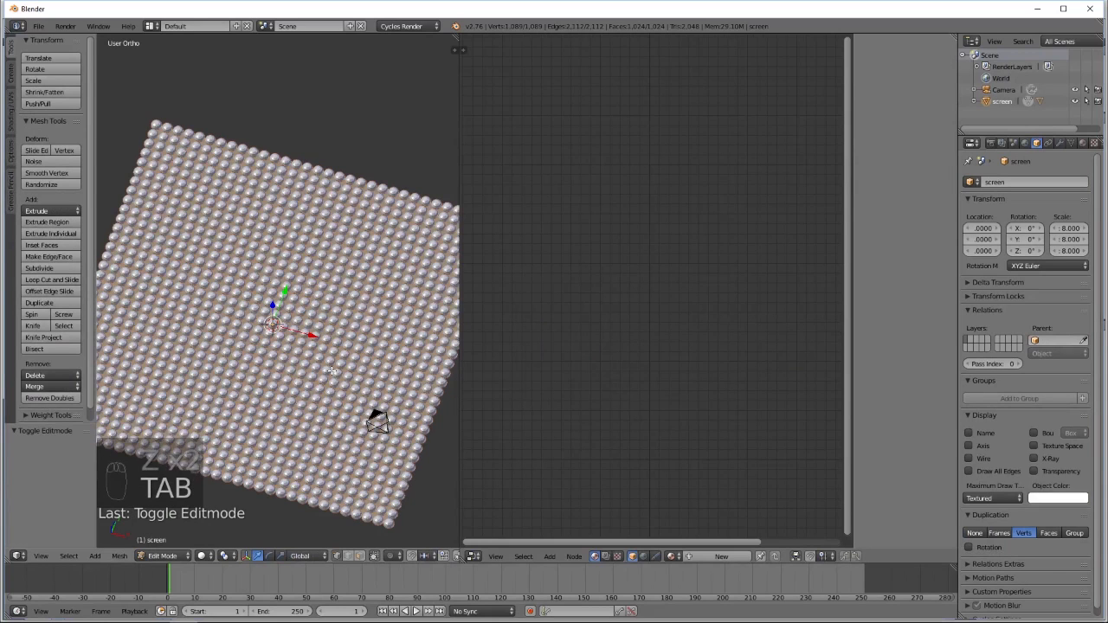
key(z)
key(w)
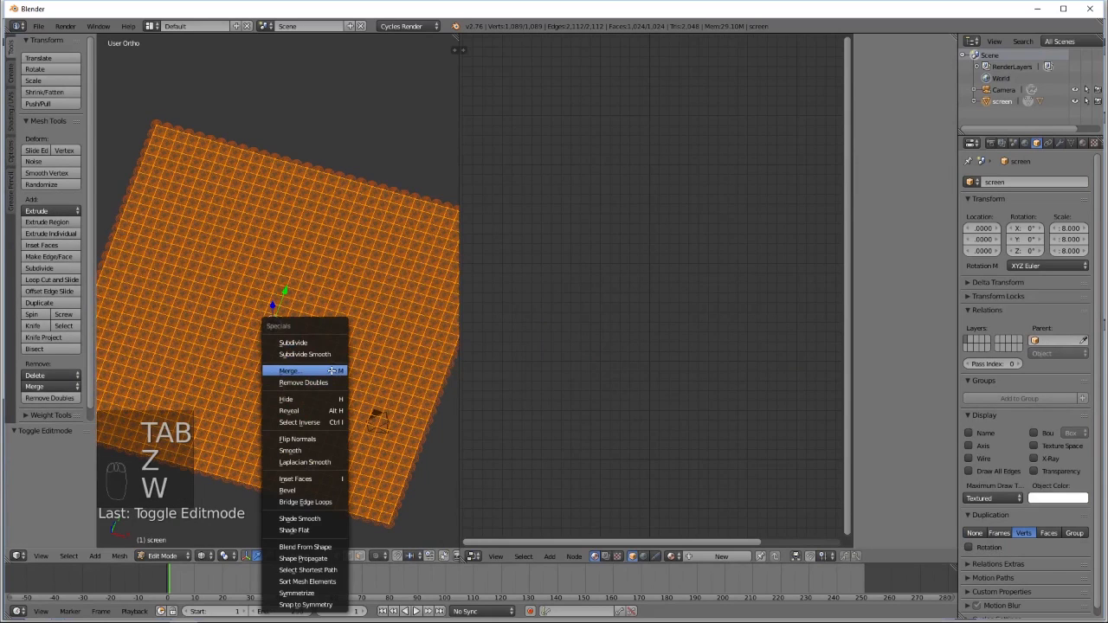
click(307, 341)
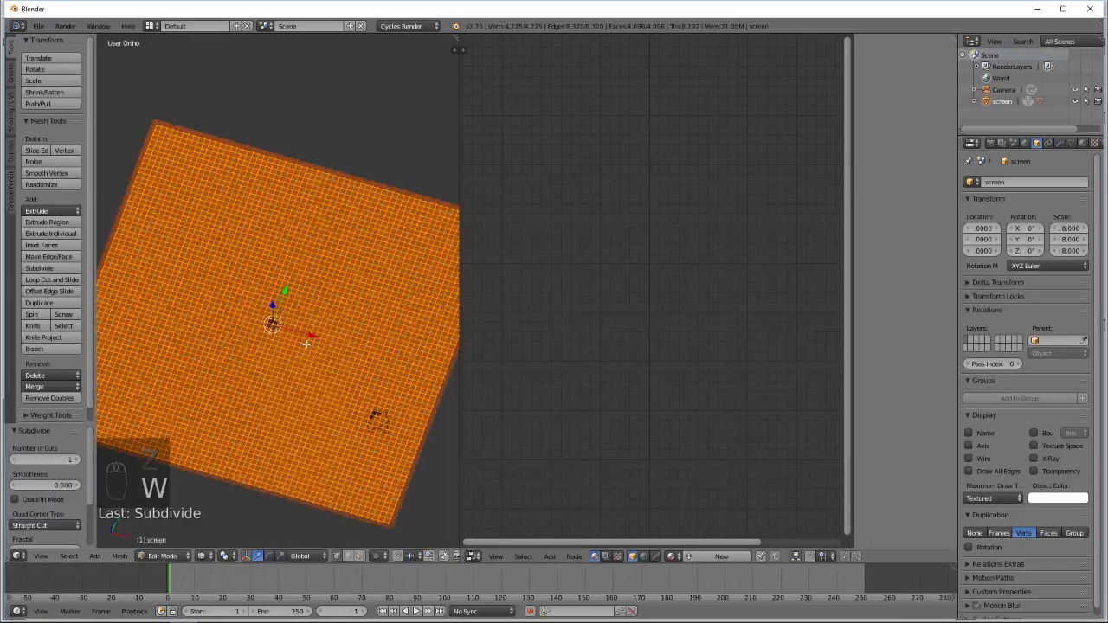
key(w)
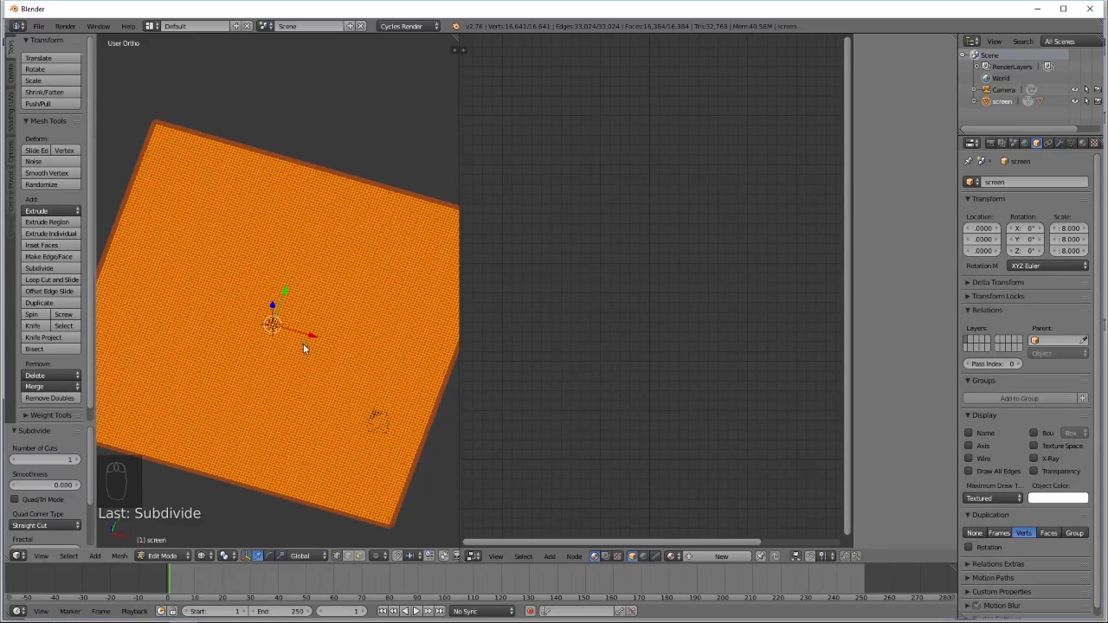
key(Tab)
Scale the original pixel dome to about 0.062 to fit the denser grid, and preview the screen in rendered shading.
right_click(273, 327)
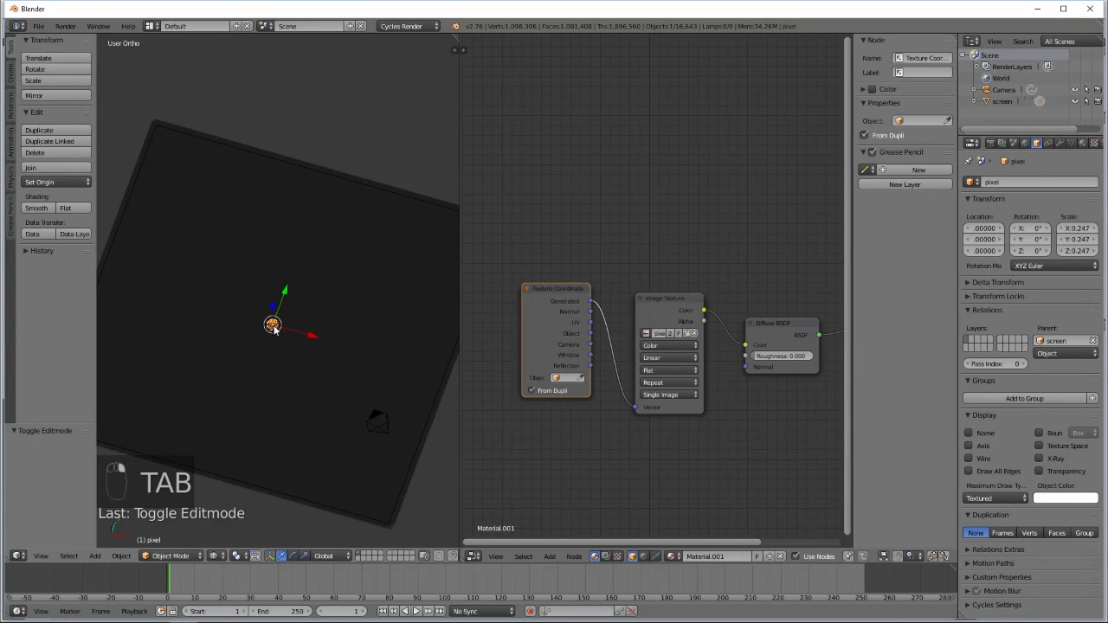
key(KP_7)
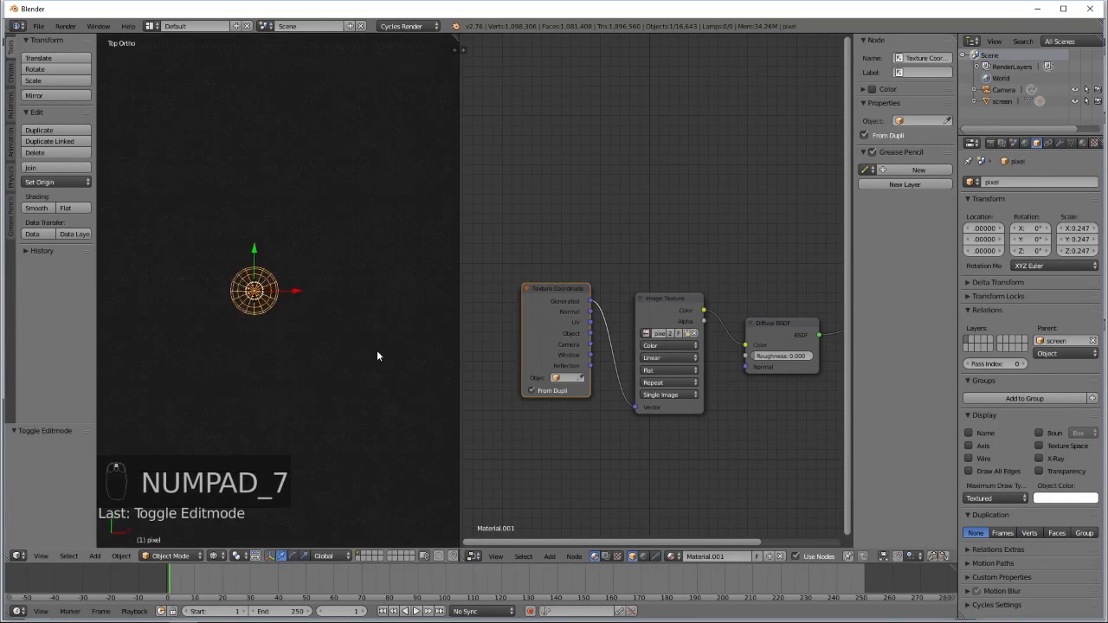
scroll(377, 355, up, 8)
key(s)
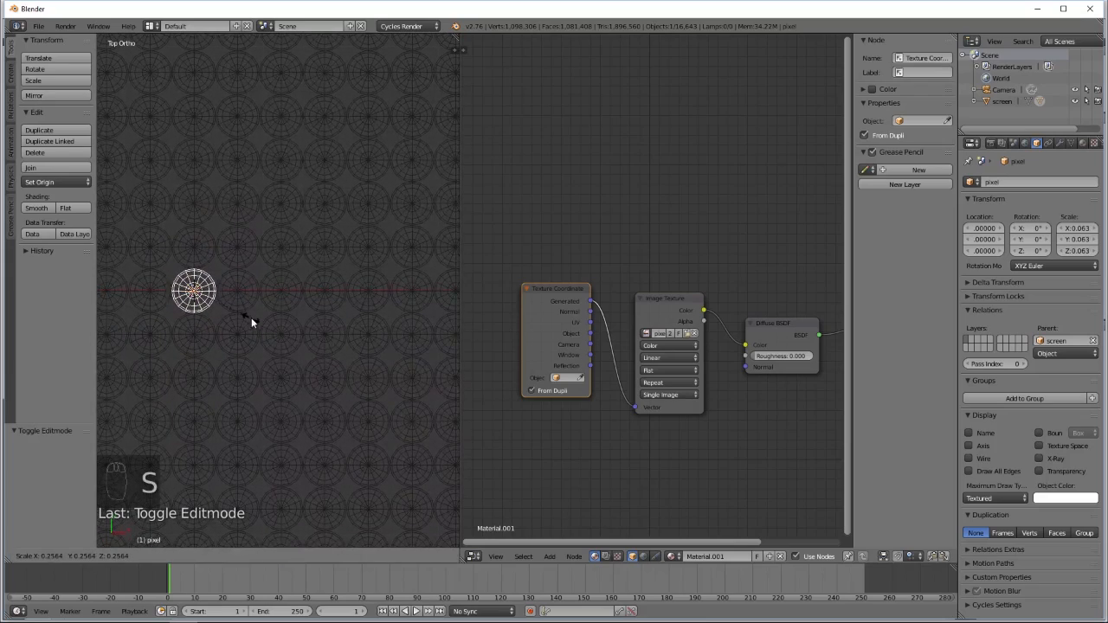
click(249, 317)
scroll(286, 309, down, 4)
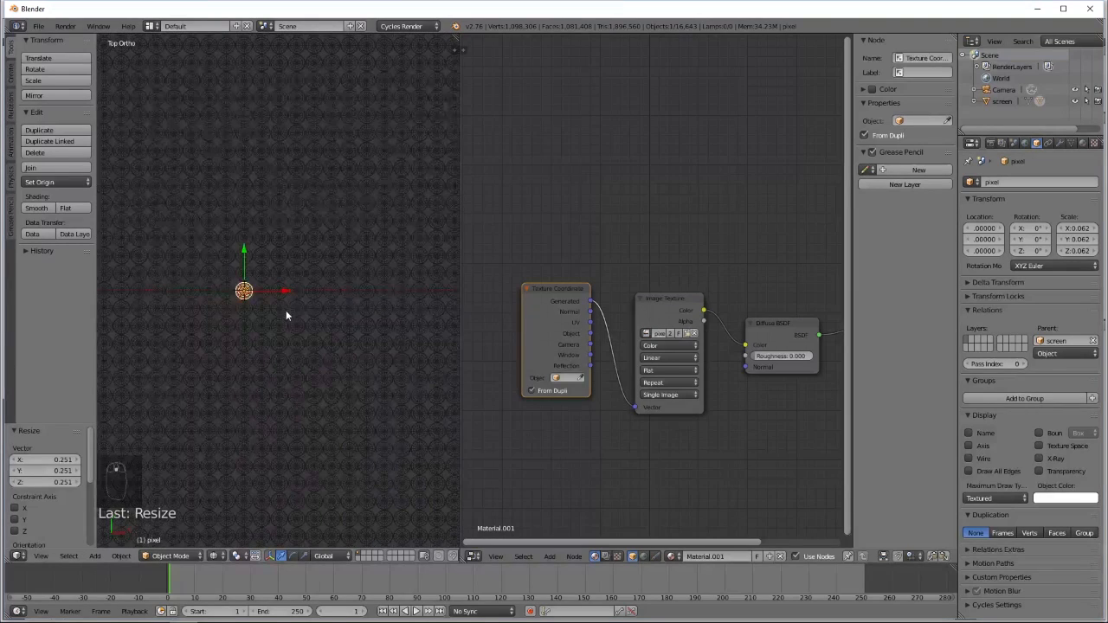
scroll(339, 342, down, 1)
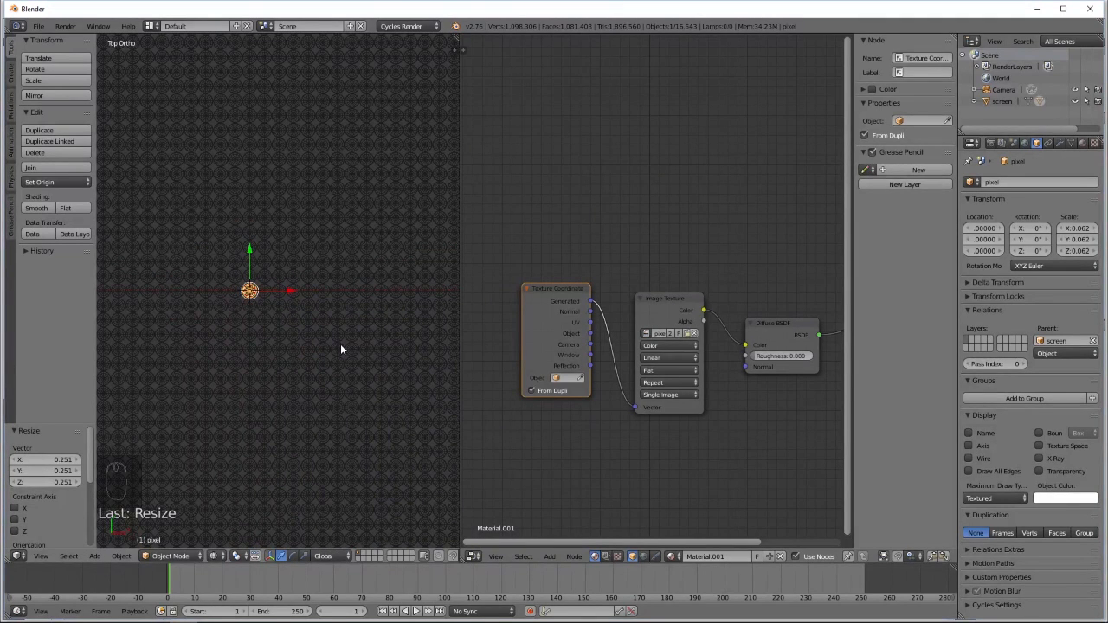
middle_drag(393, 354, 350, 306)
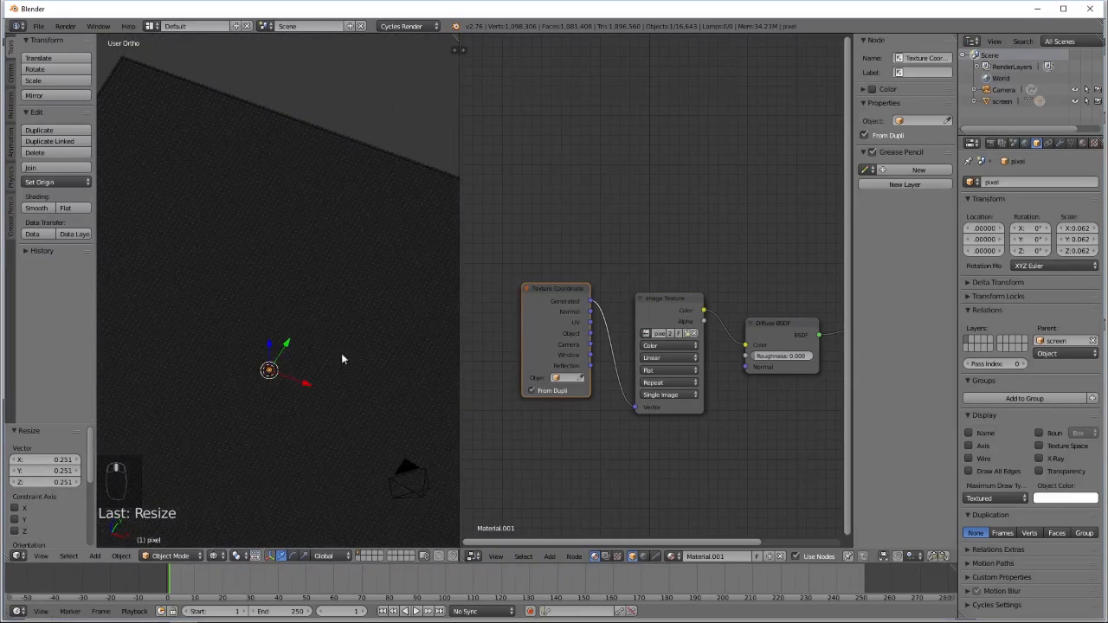
key(shift+z)
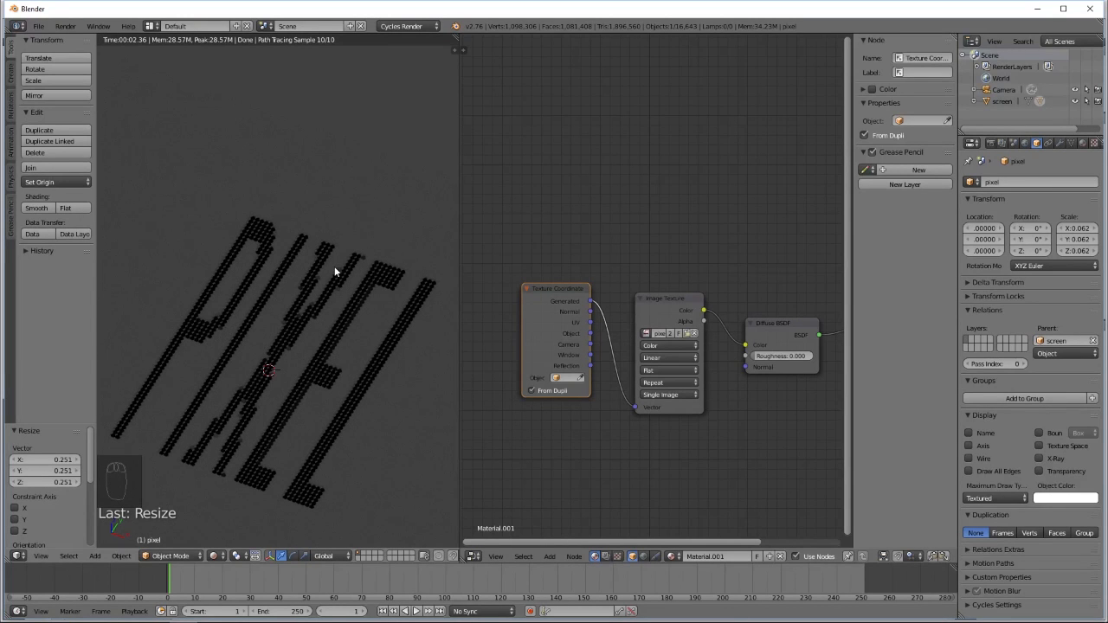
Leave the rendered preview, subdivide the screen plane's whole mesh once more, and return to Object Mode.
key(shift+z)
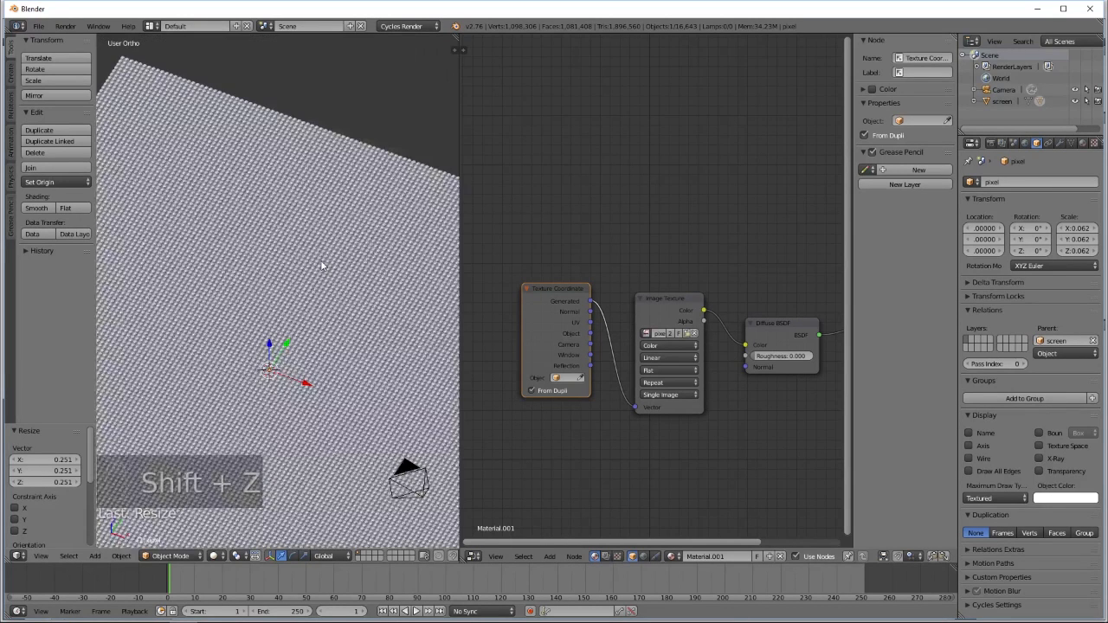
right_click(321, 264)
key(Tab)
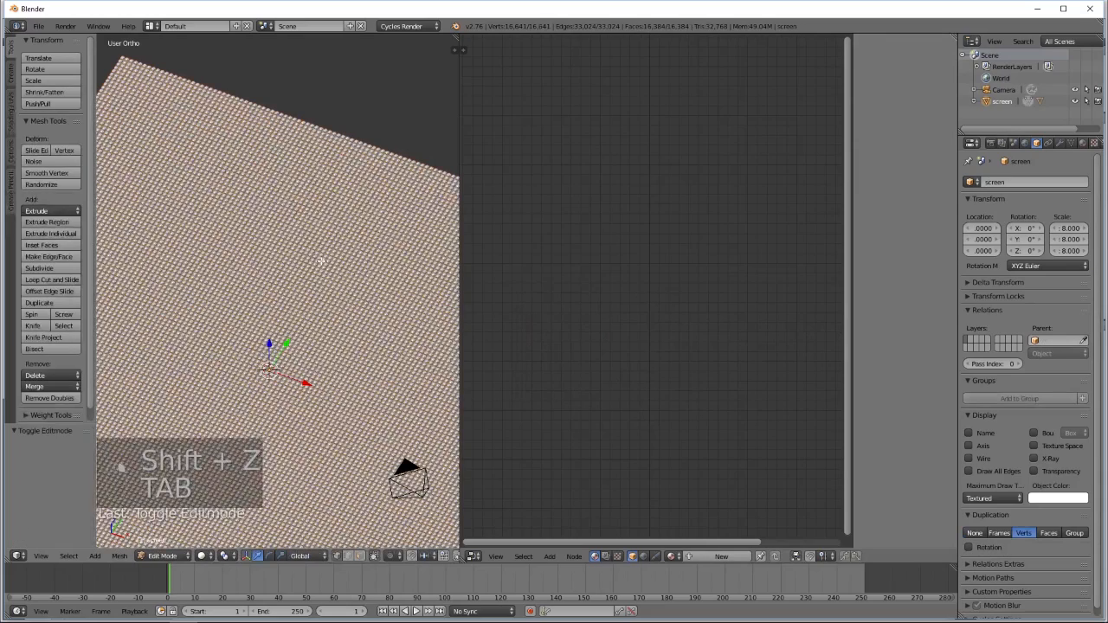
key(w)
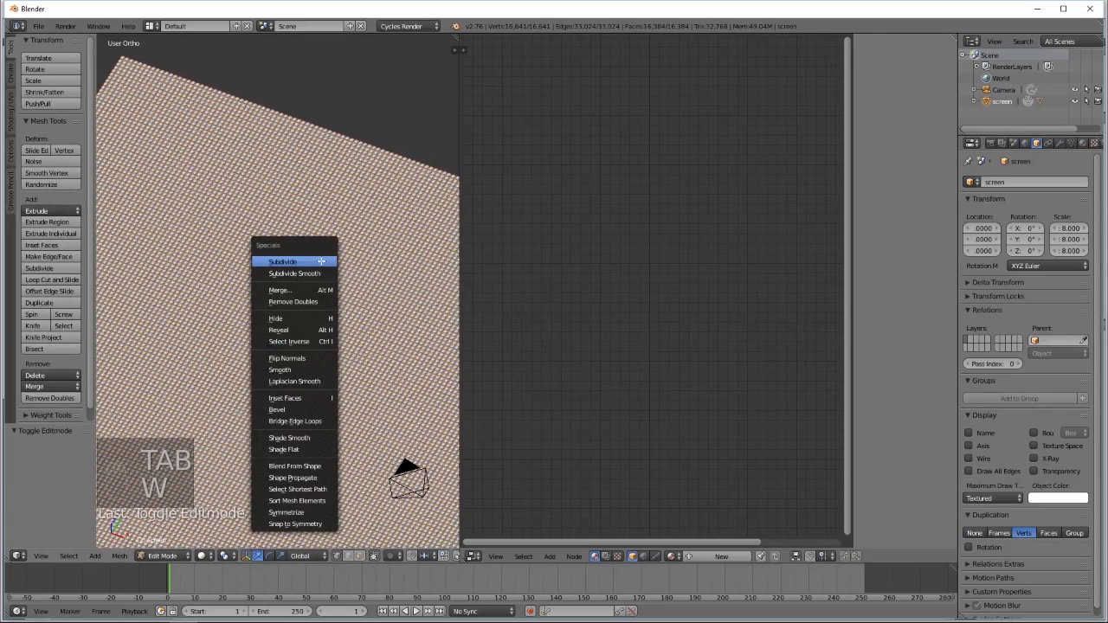
click(320, 262)
key(Tab)
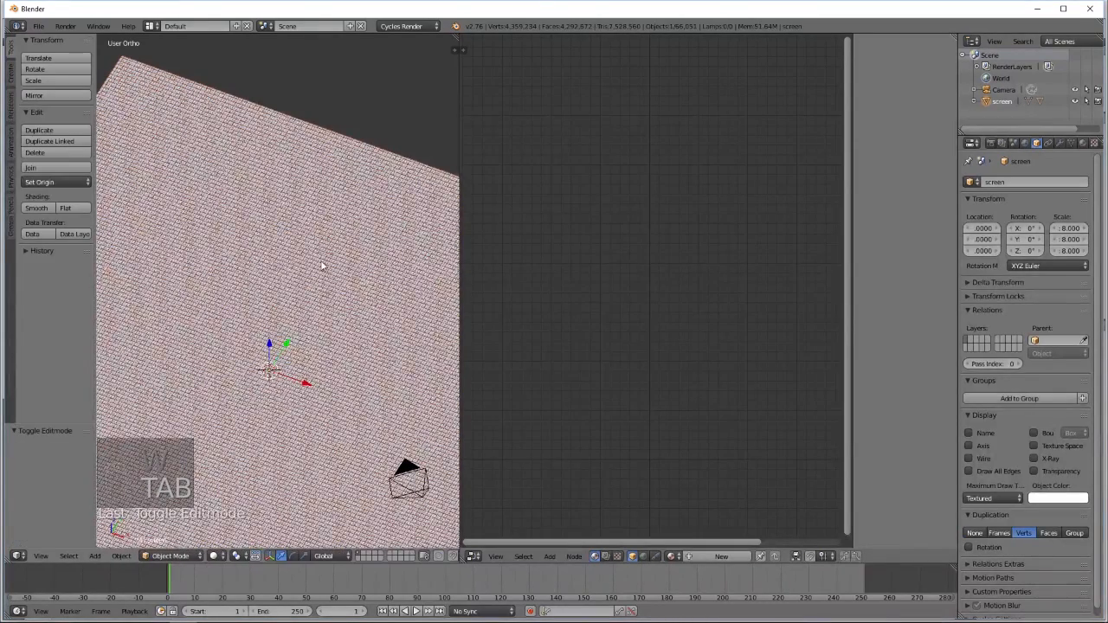
Select the original pixel dome in the wireframe top view and scale it to about 0.030 to fit the denser grid.
key(z)
right_click(270, 370)
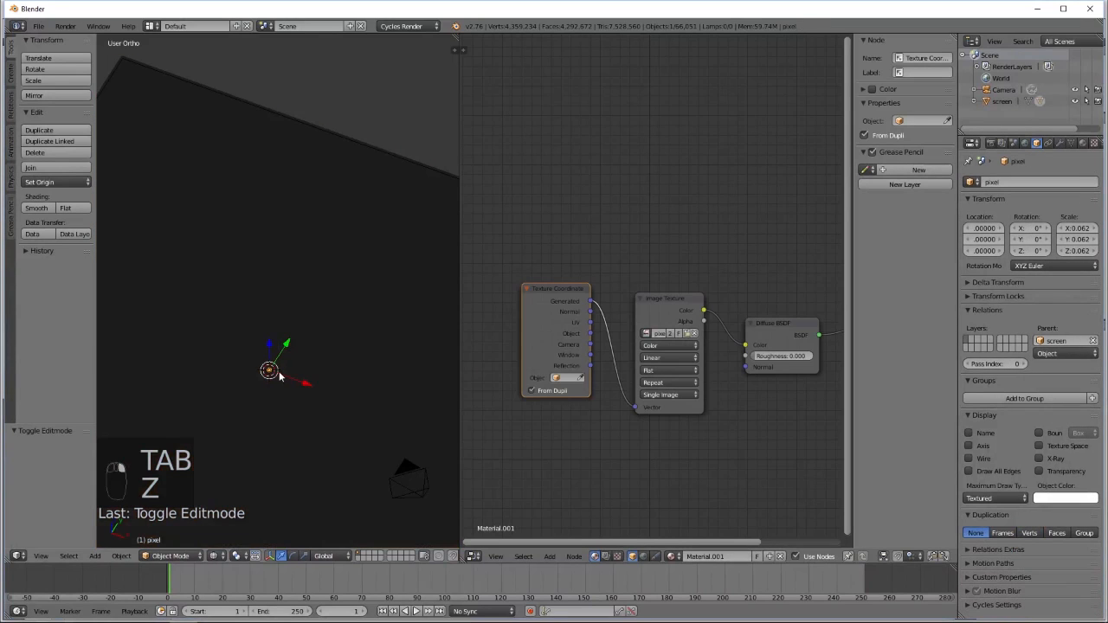
key(KP_7)
scroll(277, 357, up, 5)
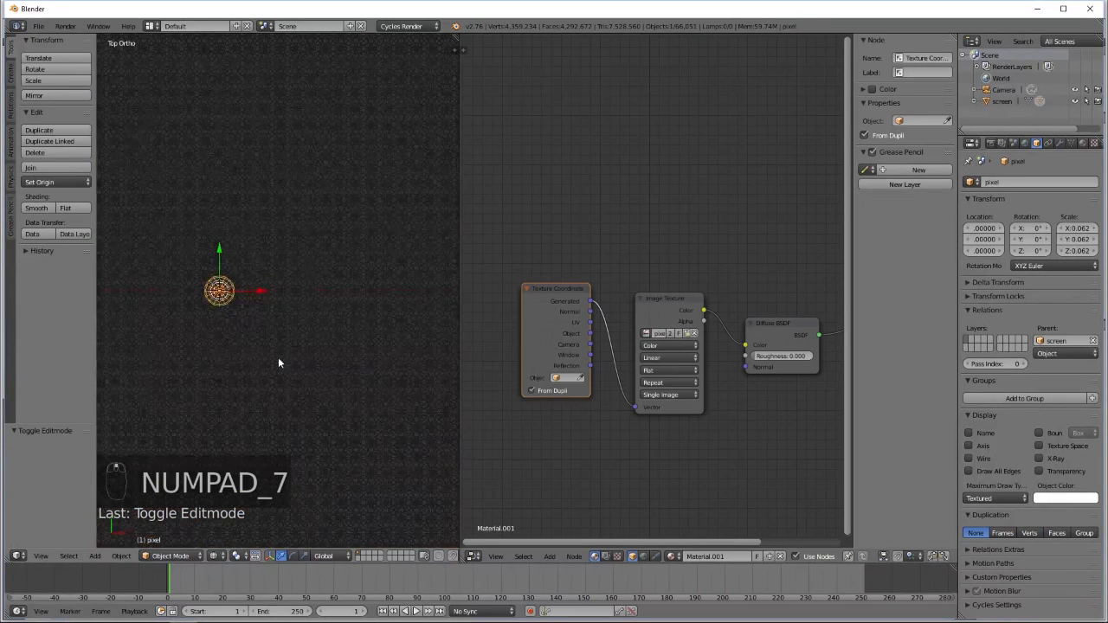
shift+middle_drag(241, 286, 359, 302)
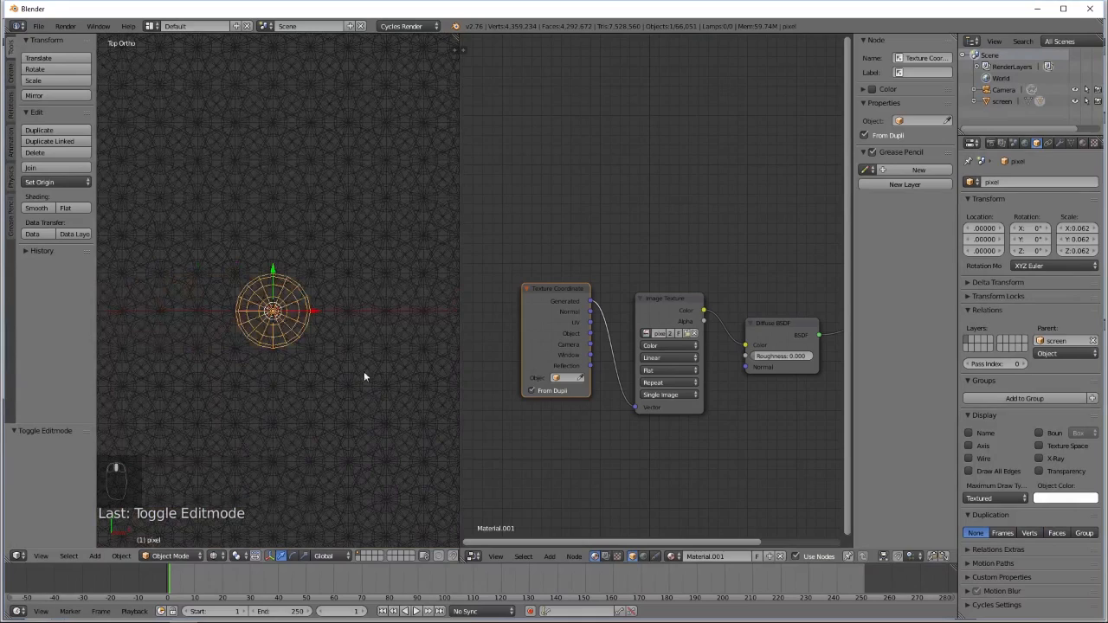
key(alt+z)
key(z)
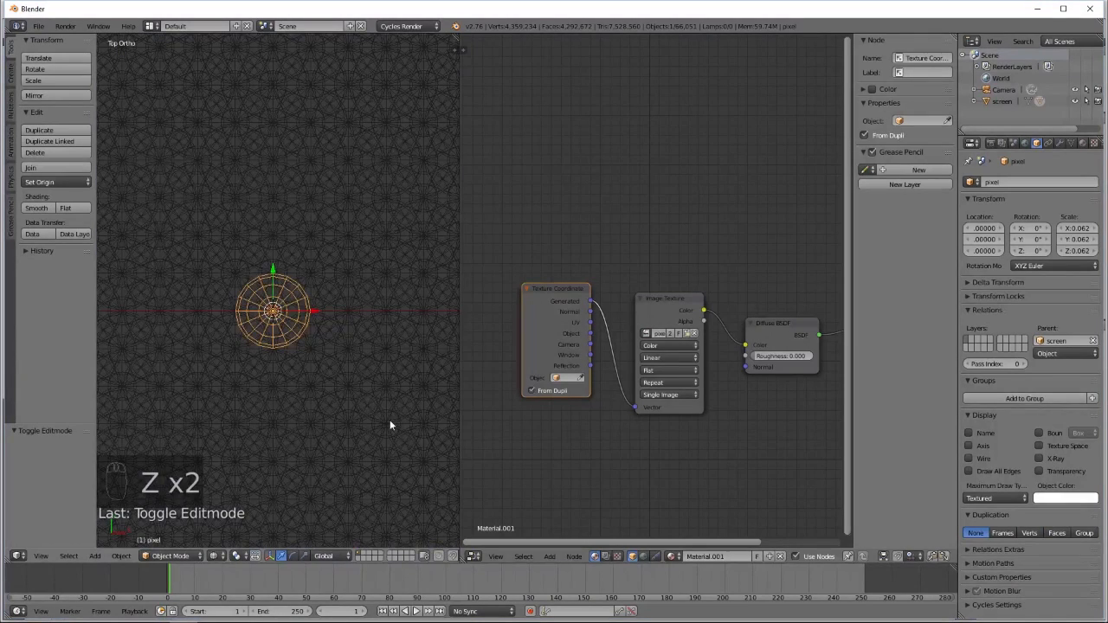
key(s)
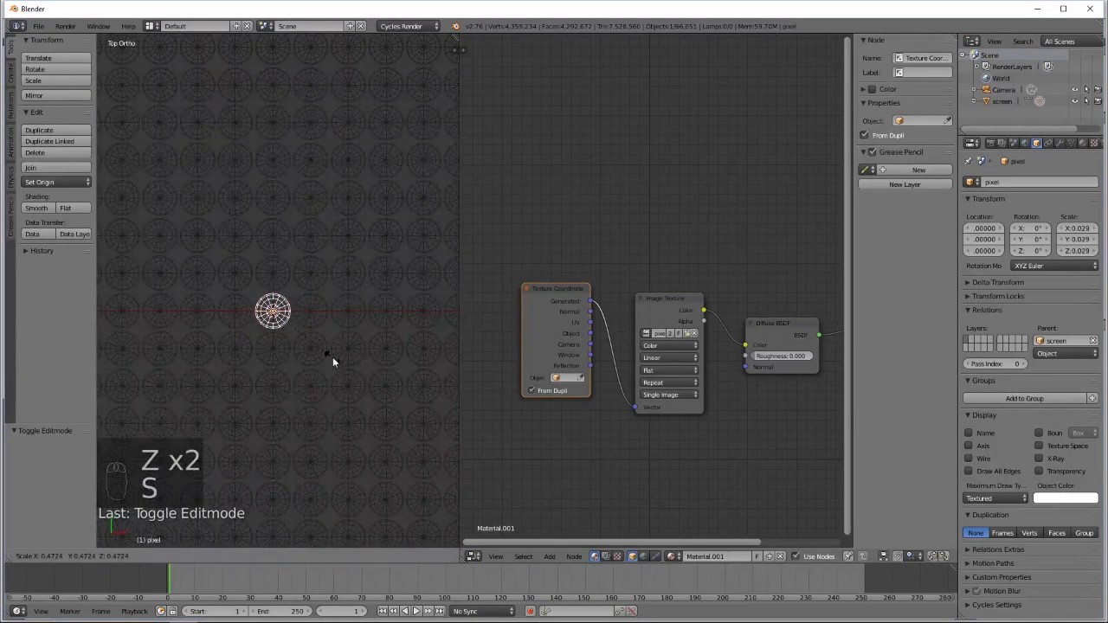
click(338, 359)
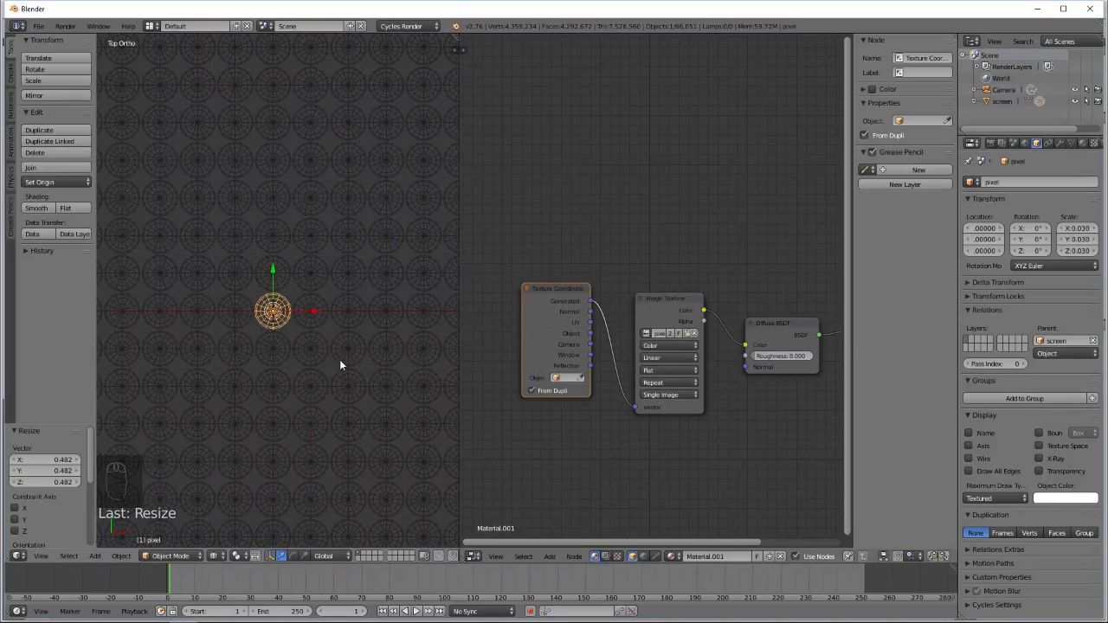
Preview the denser screen in rendered shading and examine the PIXEL lettering up close and as a whole.
scroll(339, 359, down, 5)
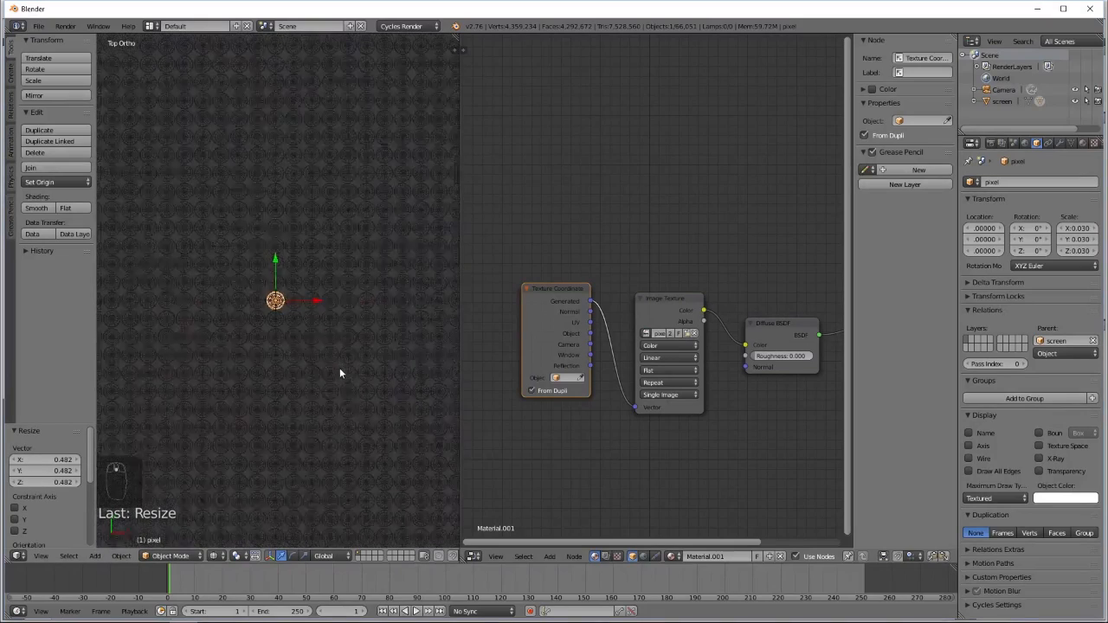
middle_drag(389, 390, 340, 339)
scroll(341, 340, down, 5)
key(shift+z)
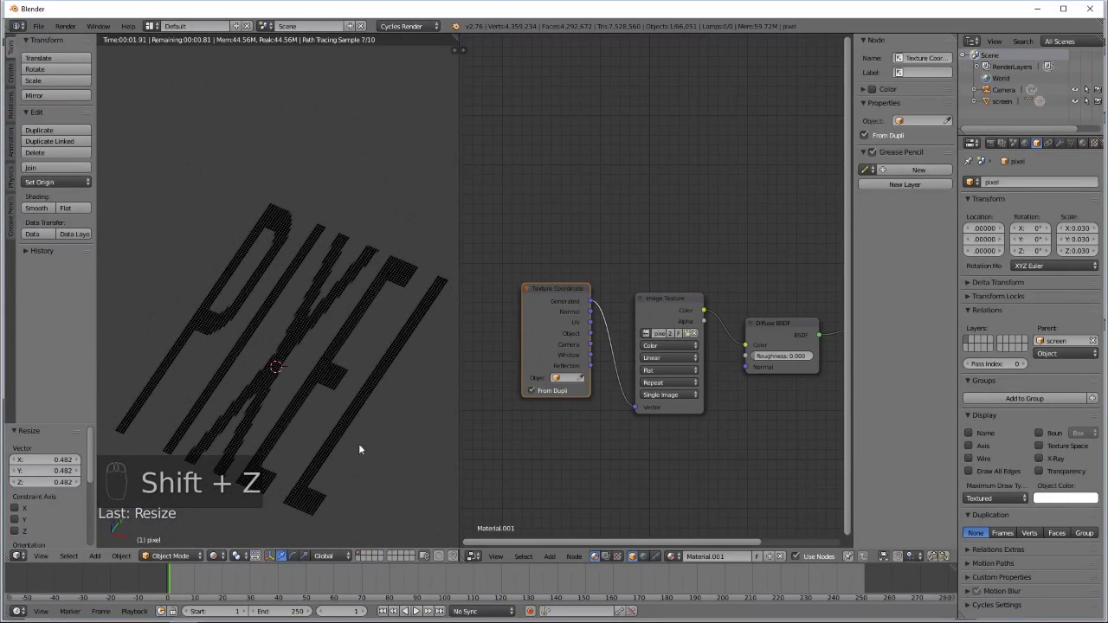
scroll(349, 471, up, 3)
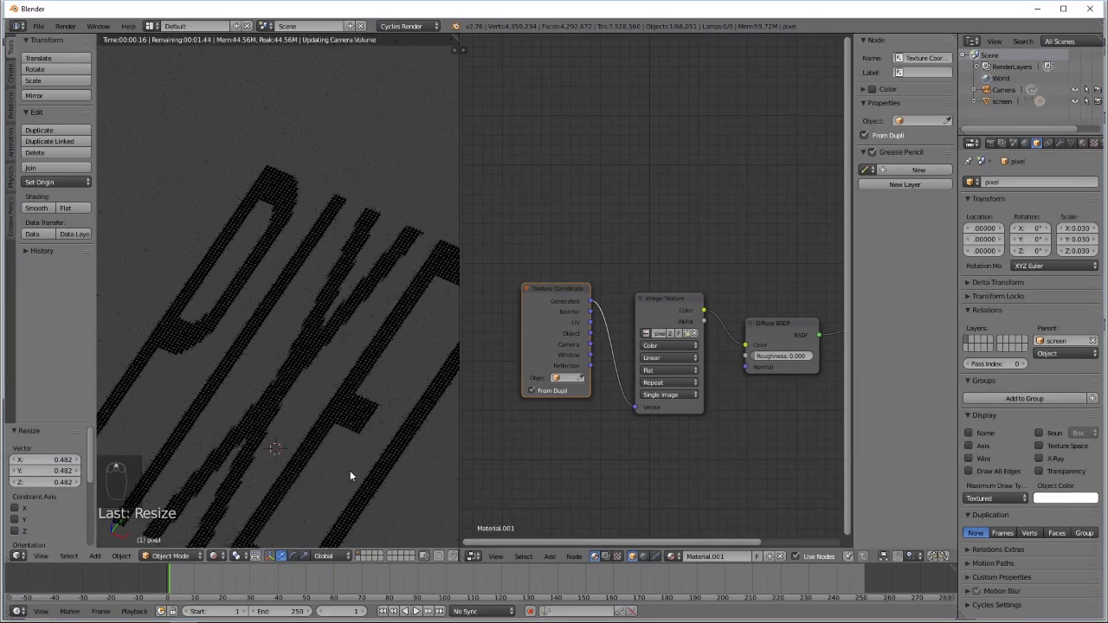
scroll(349, 470, up, 4)
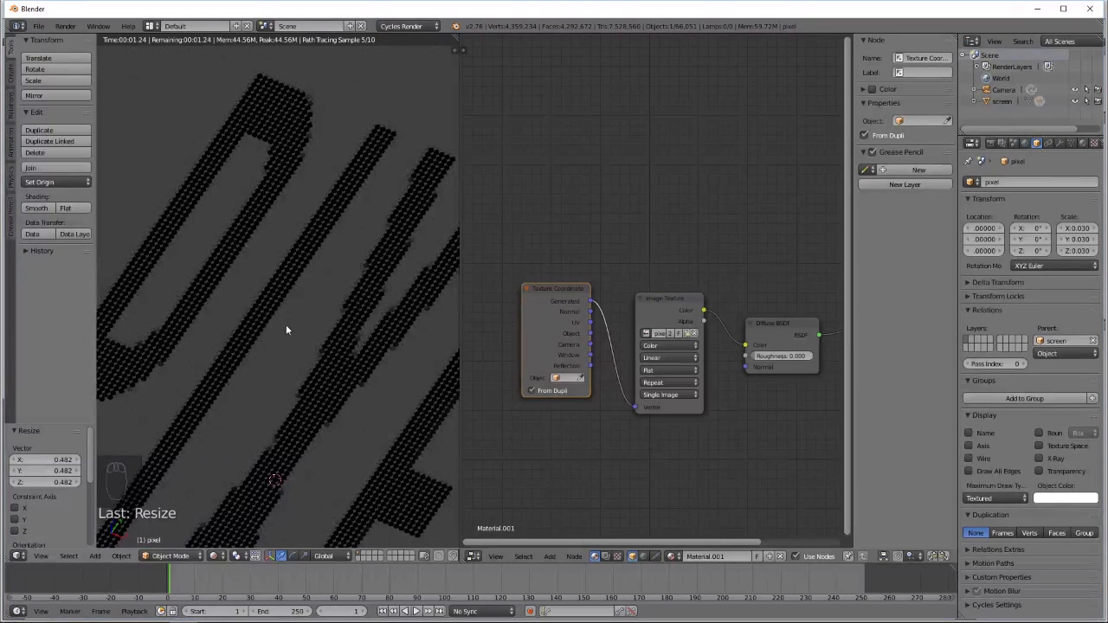
scroll(287, 326, down, 5)
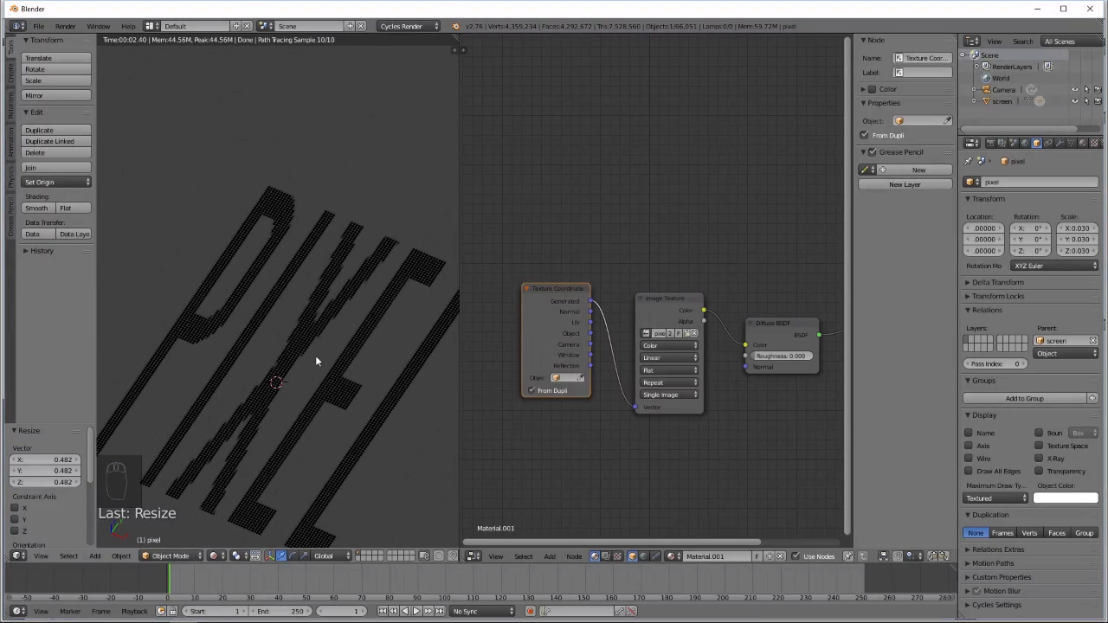
scroll(315, 355, down, 2)
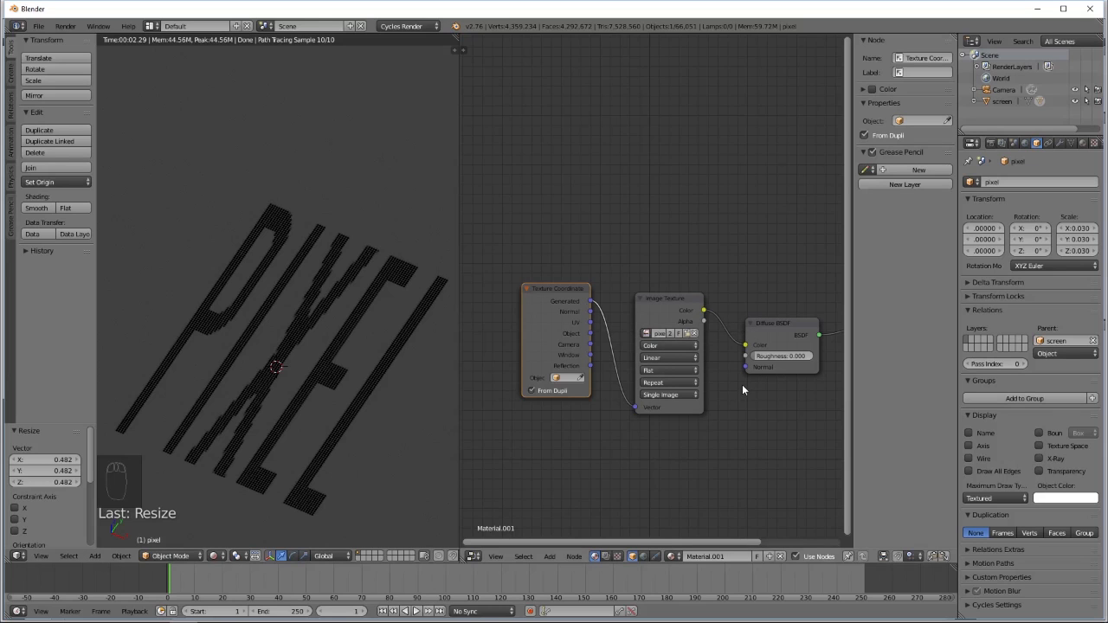
Insert a Mix Shader node into the link between the Diffuse BSDF and the Material Output.
middle_drag(773, 427, 656, 423)
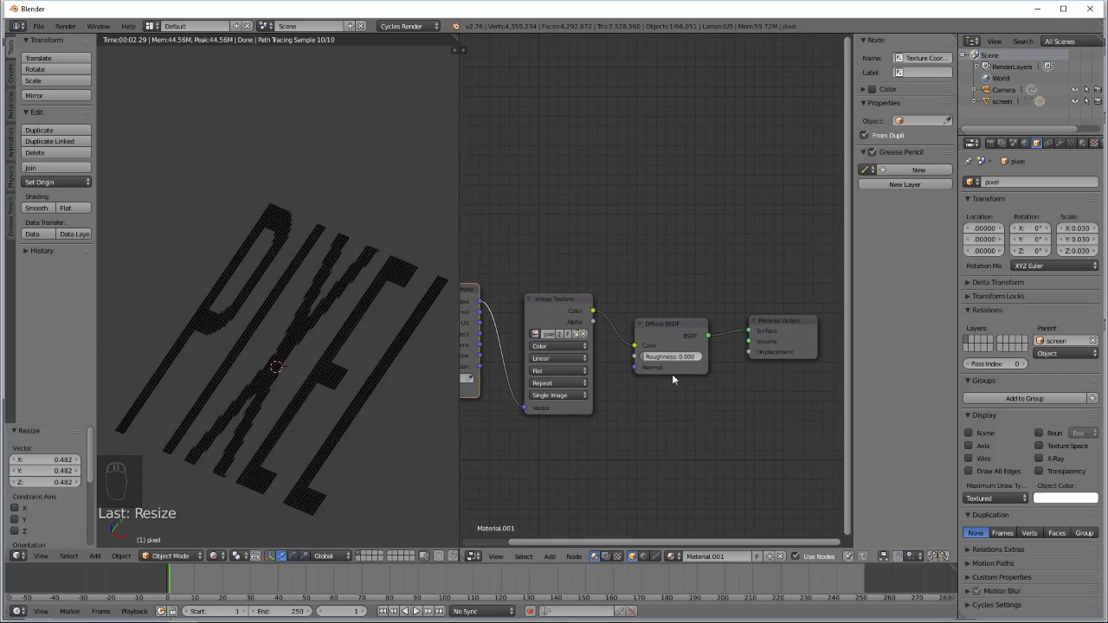
mouse_move(667, 328)
mouse_down()
mouse_move(663, 342)
mouse_move(674, 317)
mouse_move(658, 306)
mouse_move(708, 319)
mouse_move(663, 320)
mouse_up()
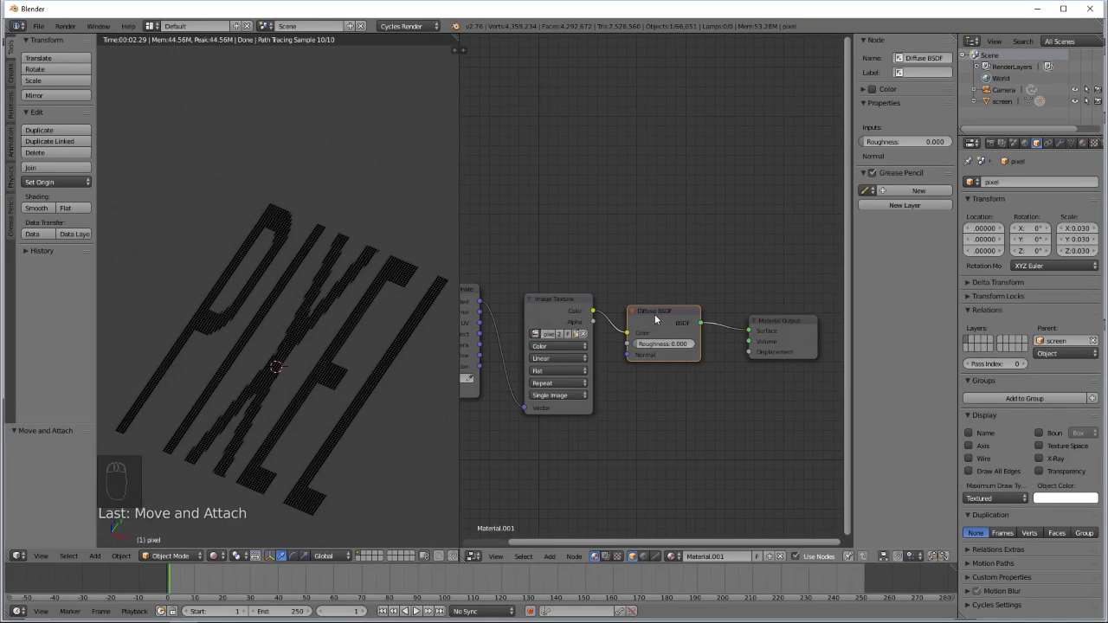
key(shift+a)
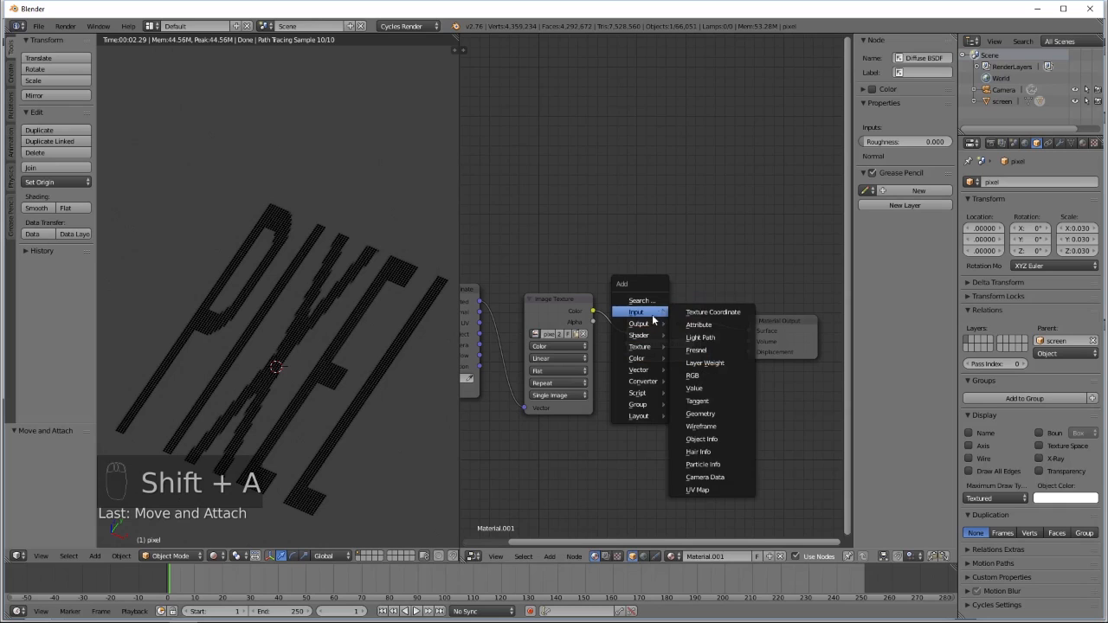
mouse_move(639, 345)
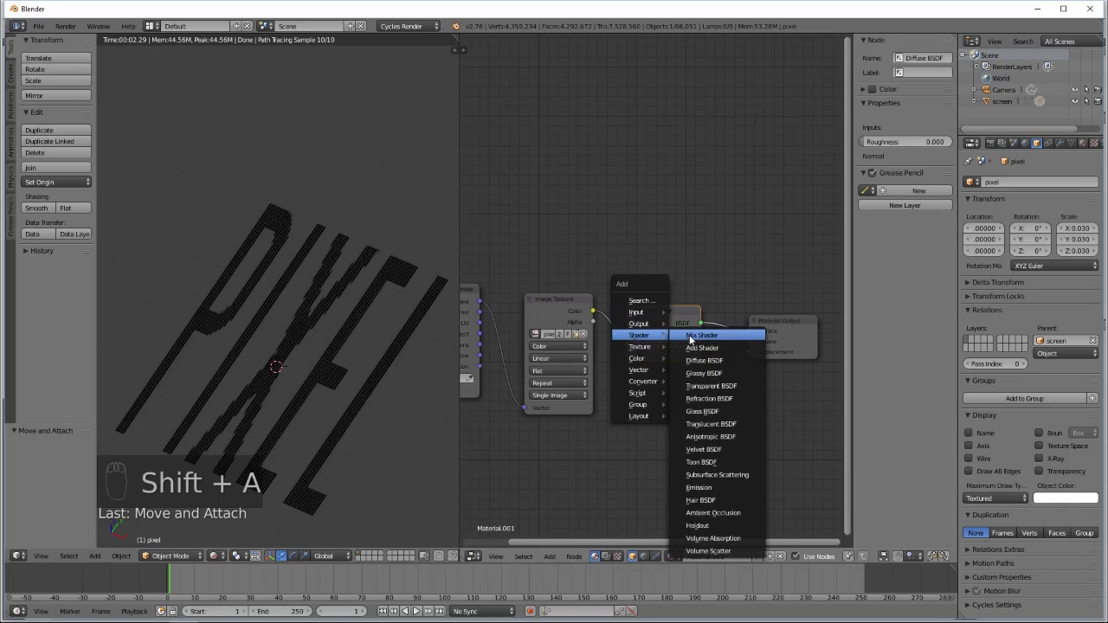
click(696, 339)
click(737, 323)
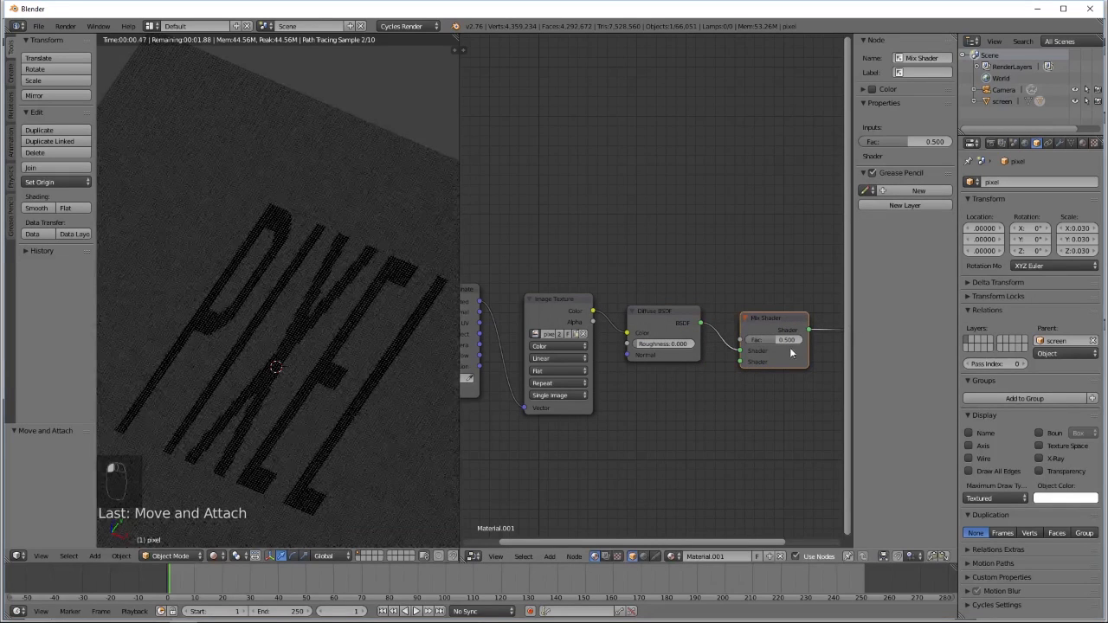
Add an Emission shader below the Diffuse BSDF and connect it to the Mix Shader's second Shader input.
middle_drag(796, 364, 704, 366)
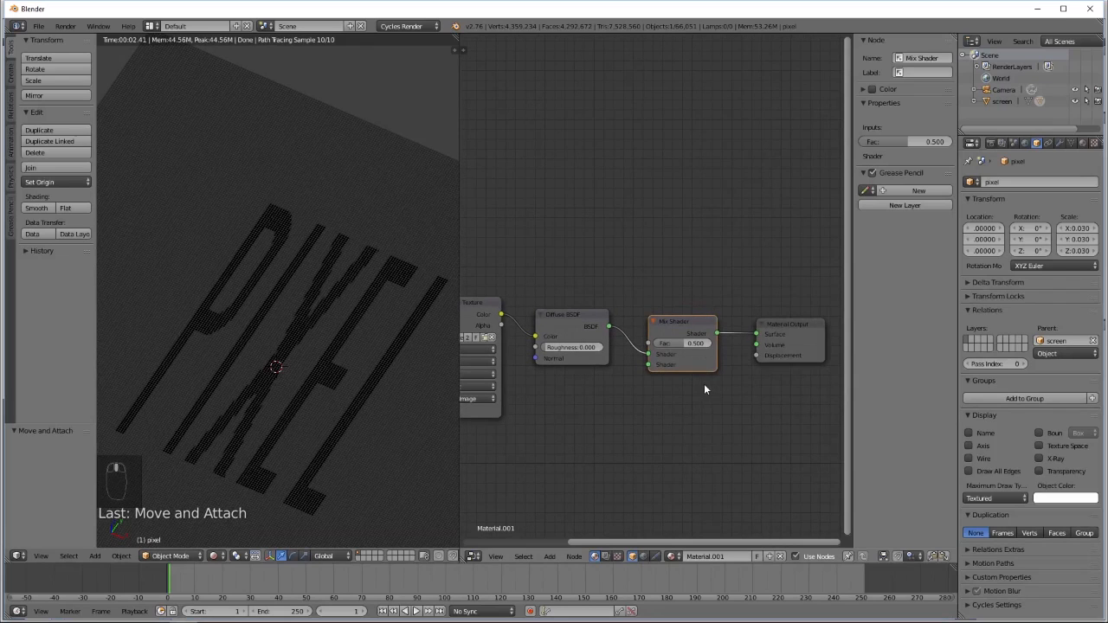
key(shift+a)
mouse_move(705, 386)
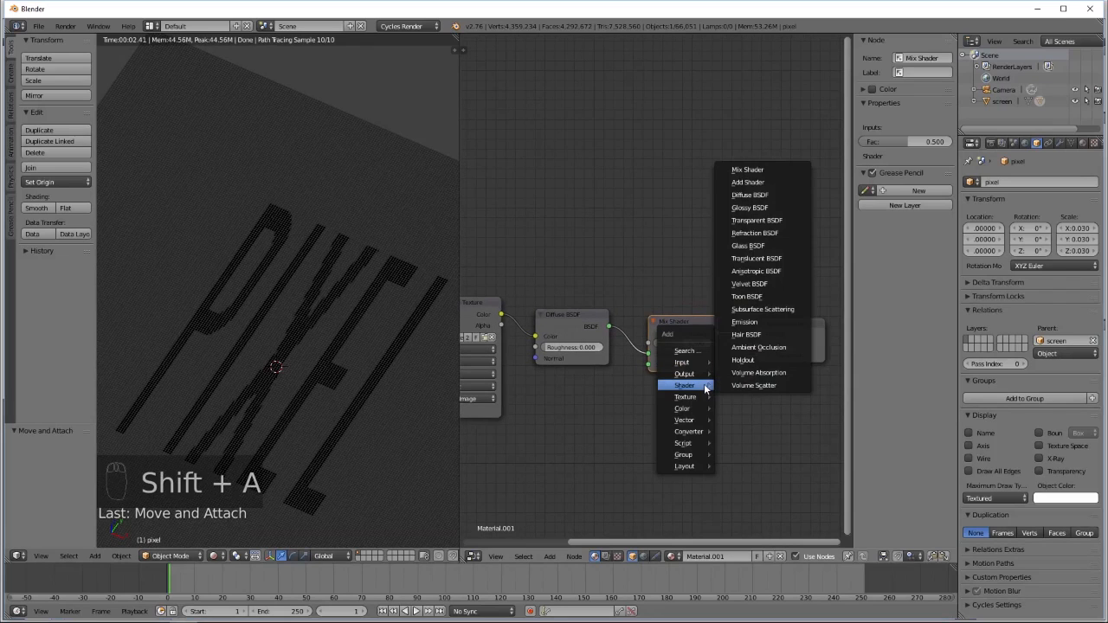
click(744, 322)
click(543, 393)
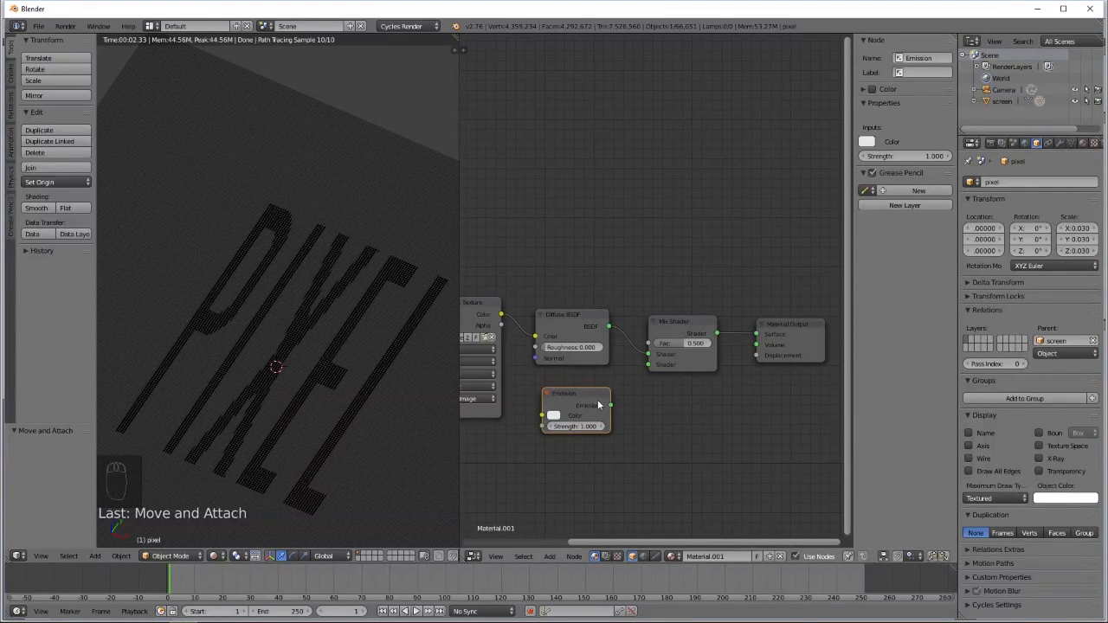
drag(613, 407, 651, 365)
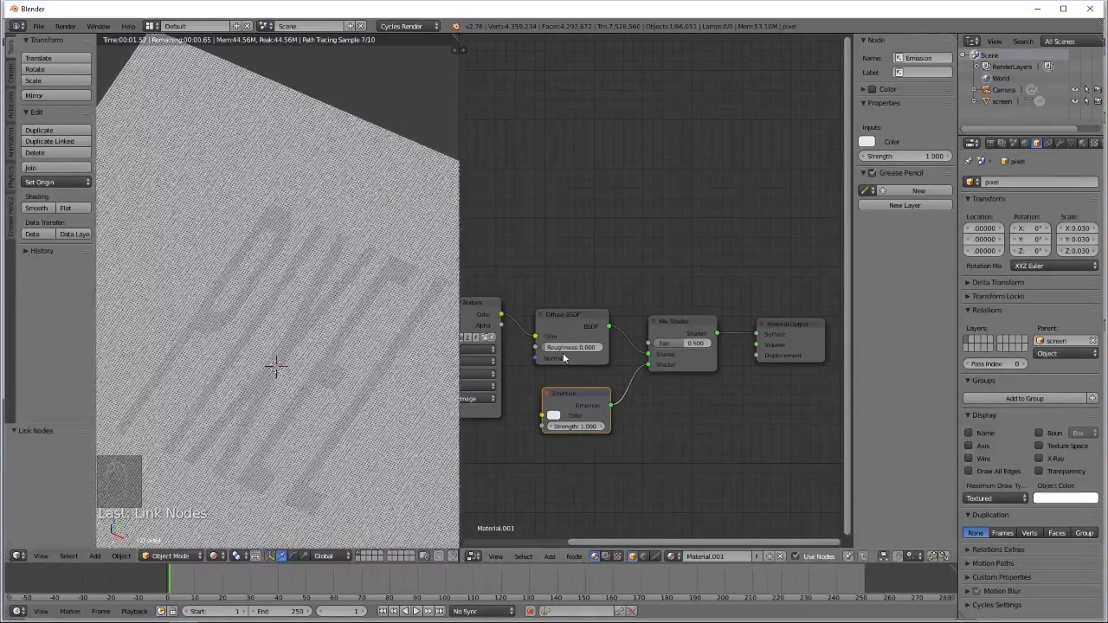
Space out the Diffuse and Emission nodes, and reroute the Image Texture's Color output from the Diffuse BSDF to the Mix Shader's Fac.
middle_drag(554, 354, 651, 340)
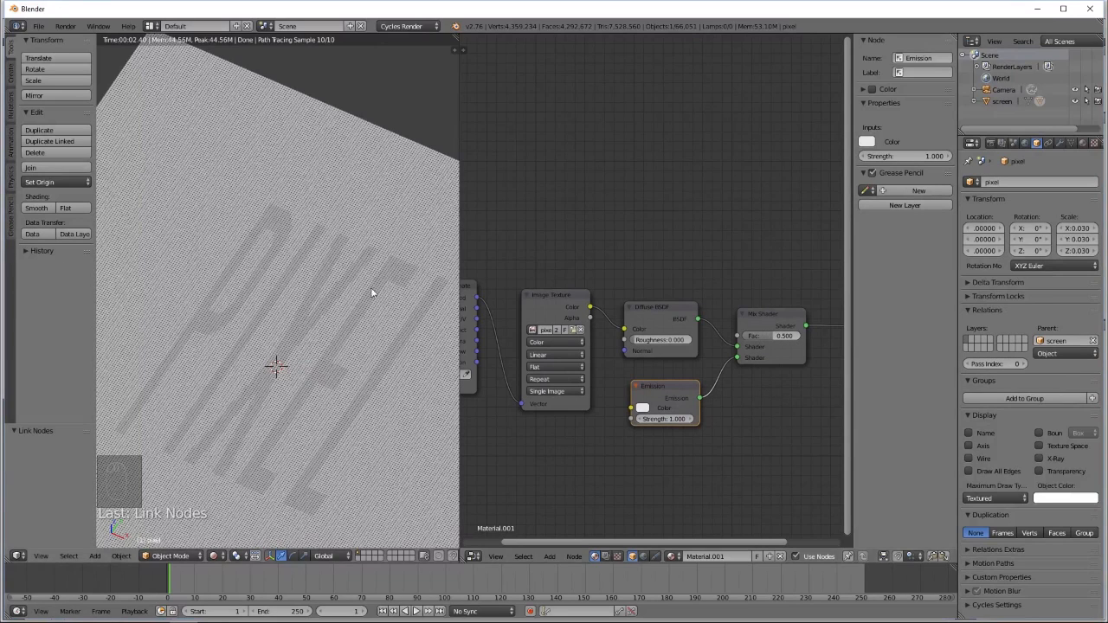
drag(645, 313, 640, 308)
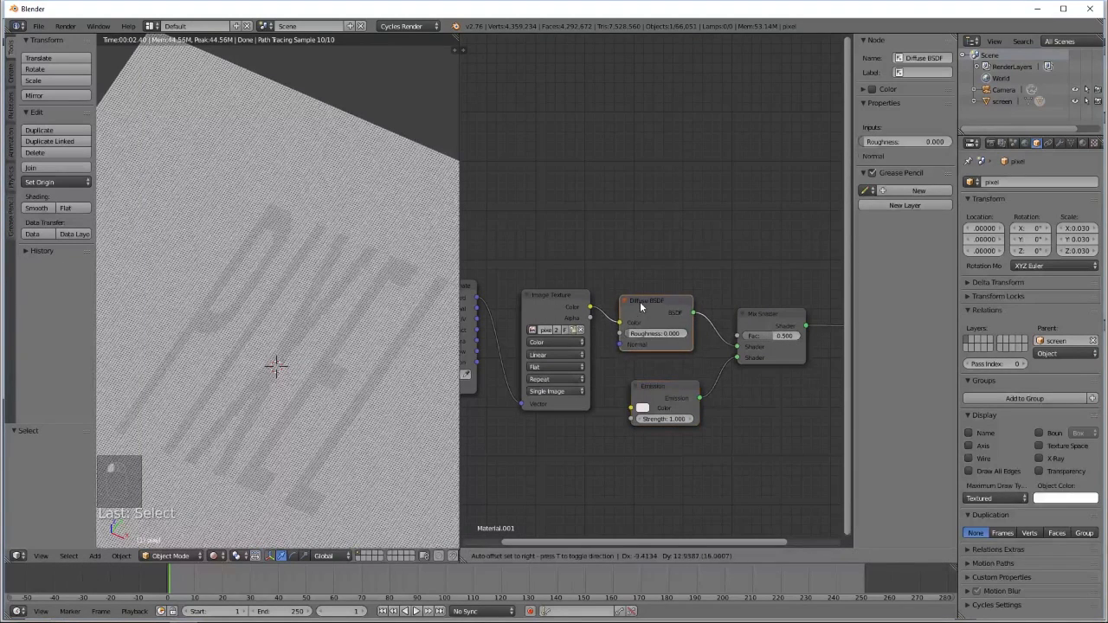
drag(671, 391, 649, 392)
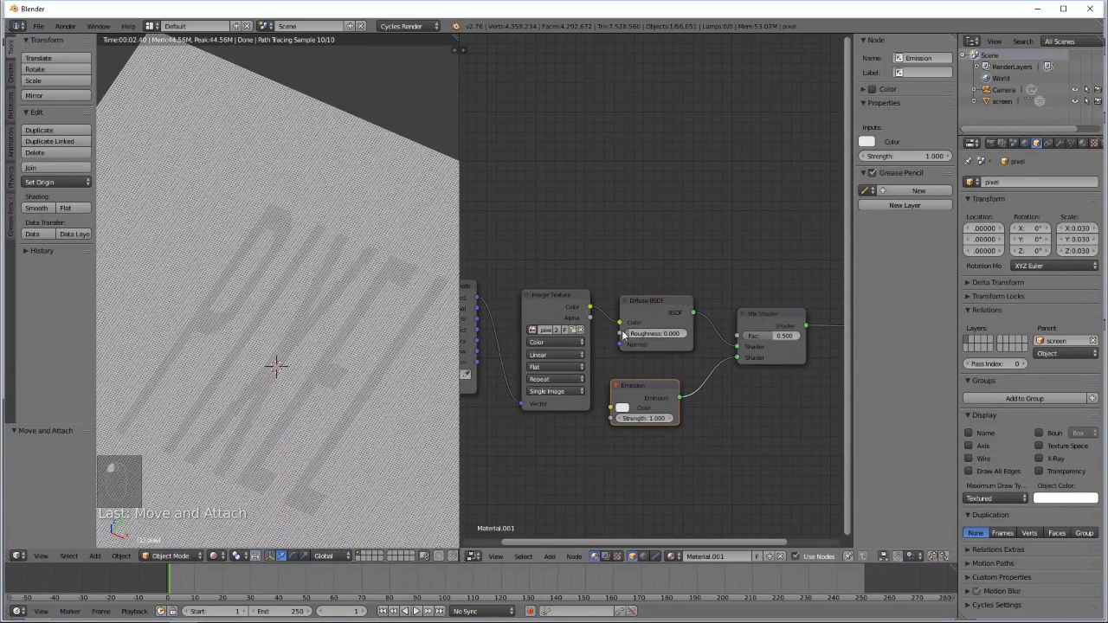
drag(631, 301, 639, 299)
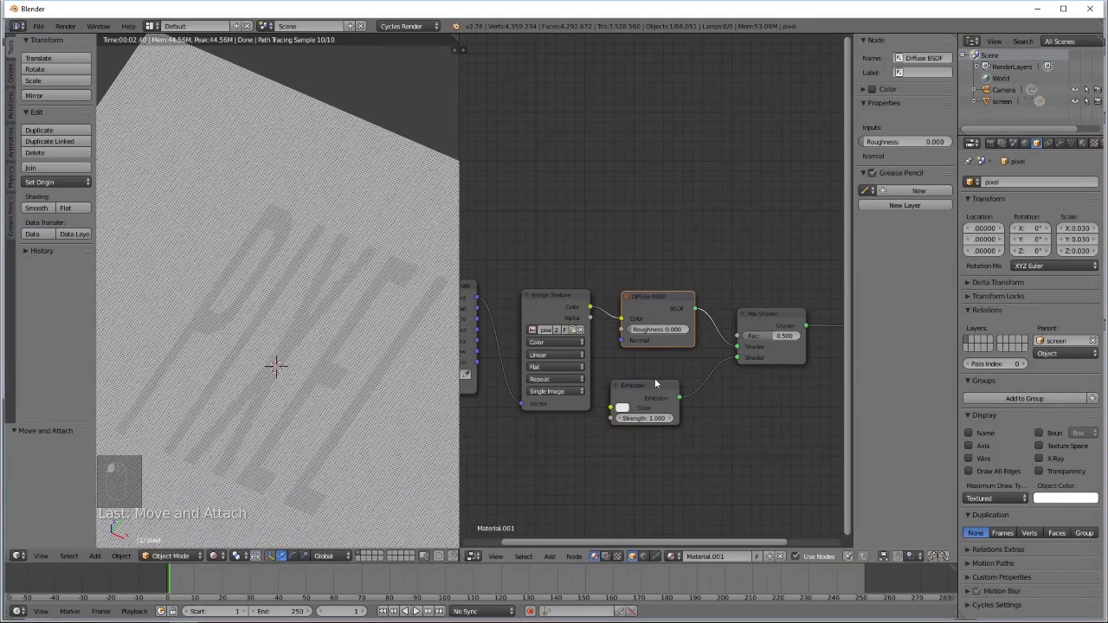
drag(641, 393, 668, 391)
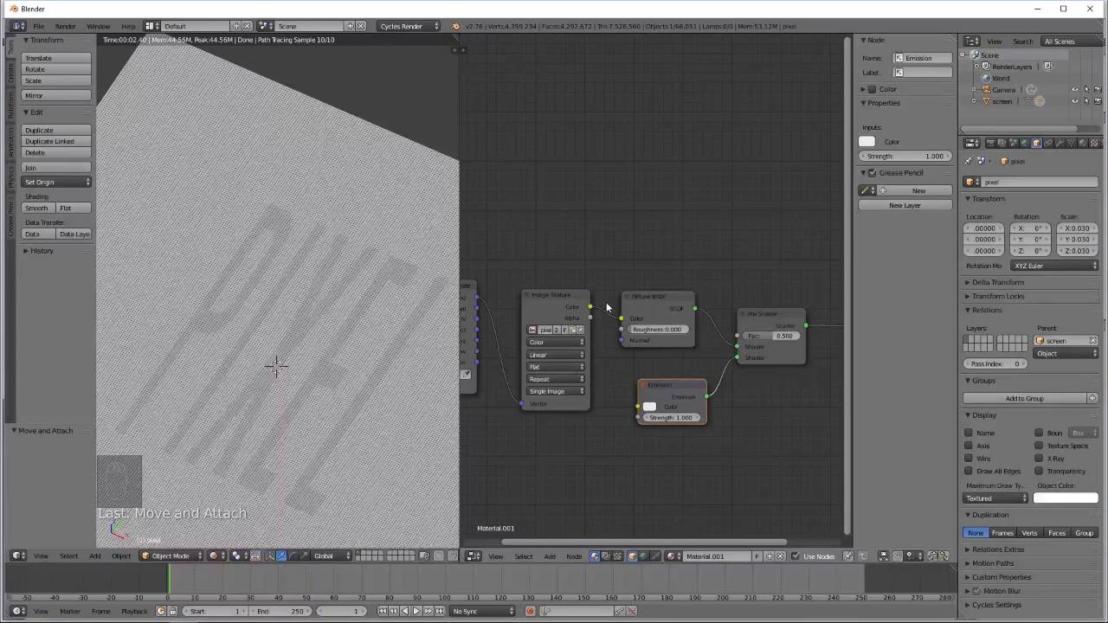
ctrl+right_drag(607, 308, 612, 333)
drag(590, 308, 739, 337)
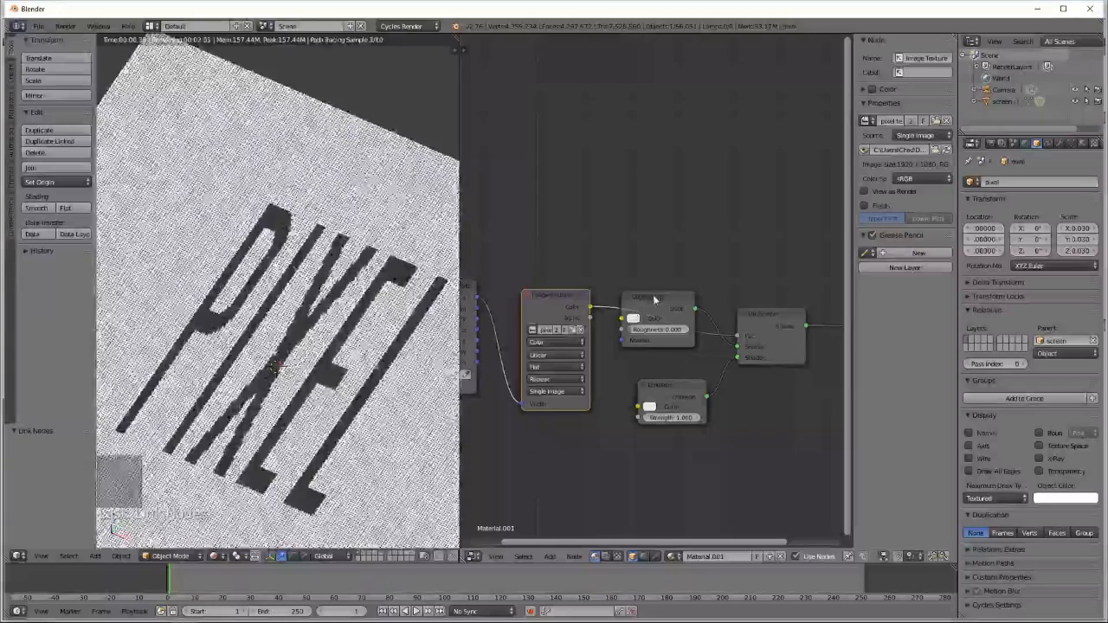
Move the Diffuse BSDF node up clear of the Fac link and set the Emission color to red.
drag(655, 299, 657, 246)
click(650, 406)
click(682, 327)
click(681, 338)
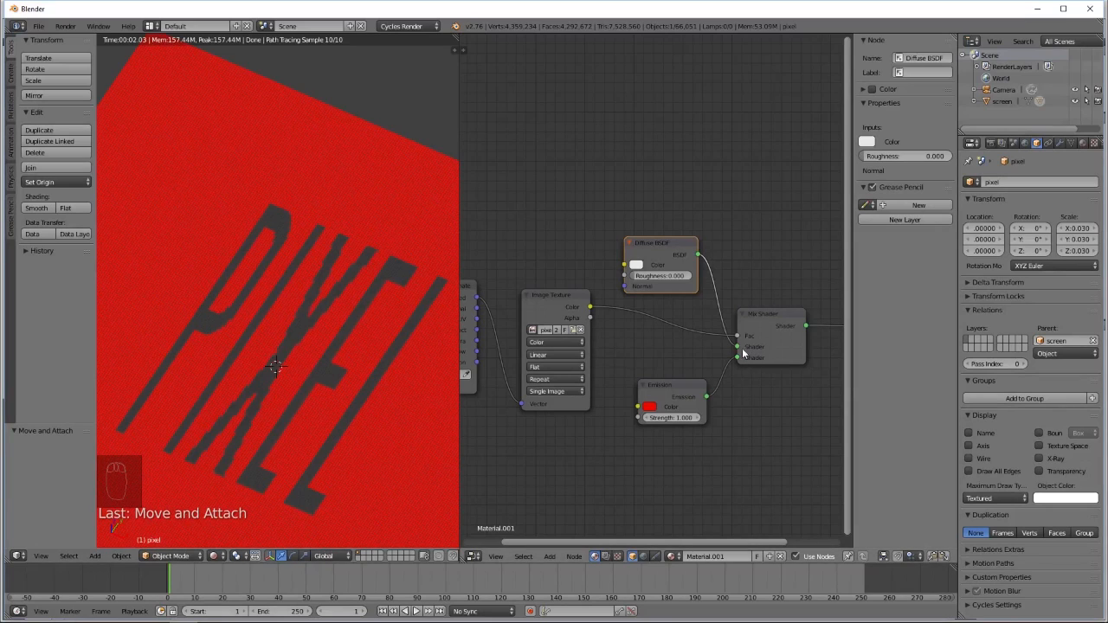
Swap the Diffuse and Emission links on the Mix Shader's Shader inputs, and move the Diffuse BSDF farther from the other nodes.
drag(739, 356, 737, 357)
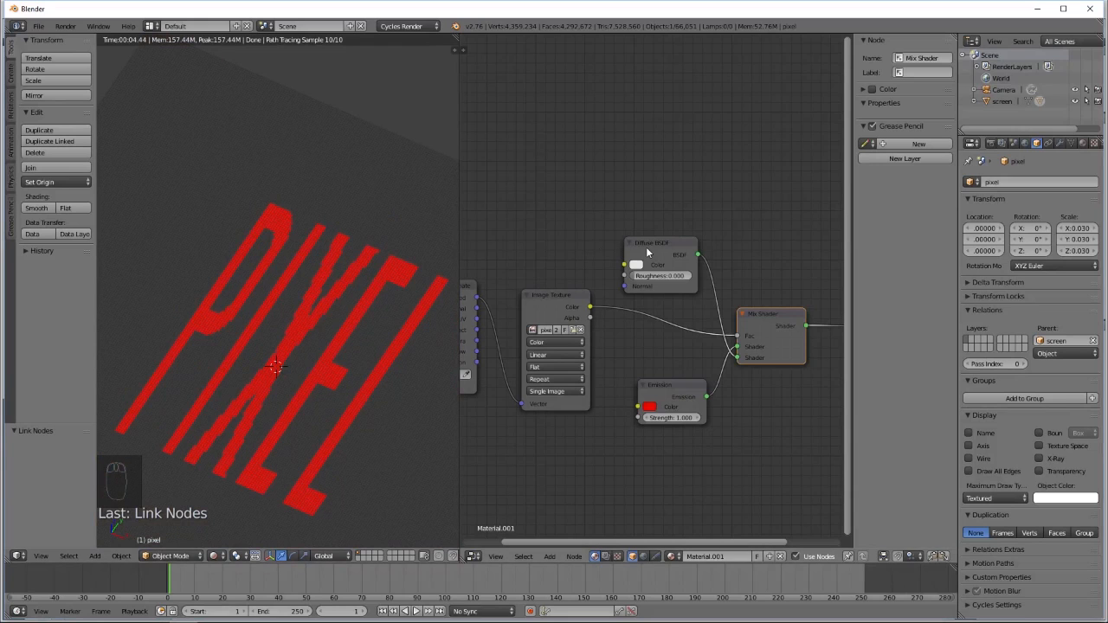
drag(647, 252, 629, 210)
scroll(328, 240, up, 6)
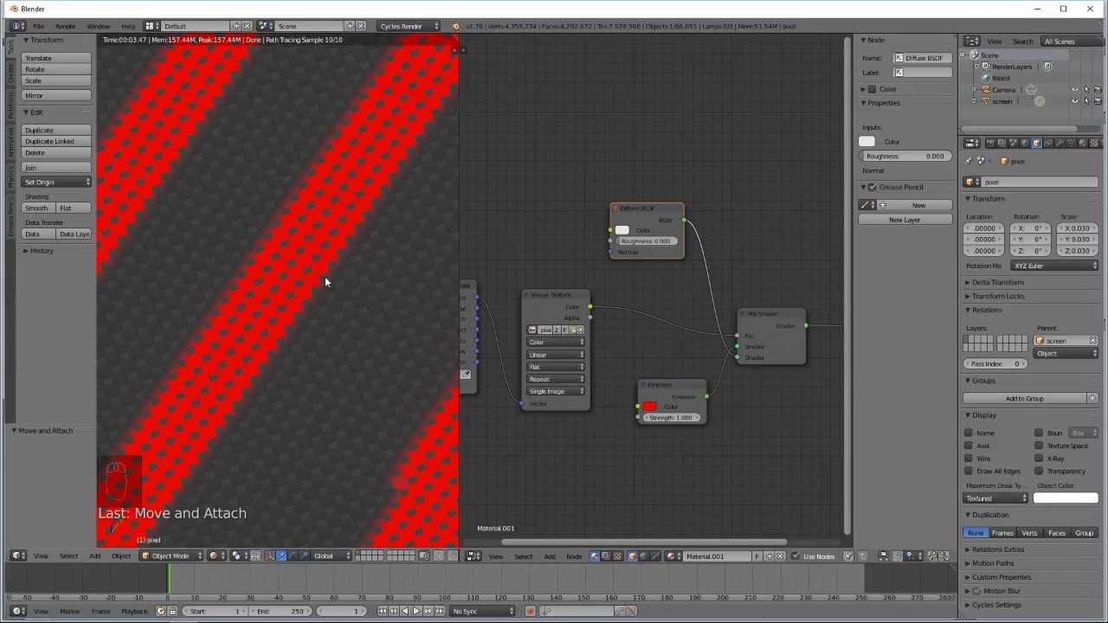
drag(654, 208, 619, 204)
click(778, 326)
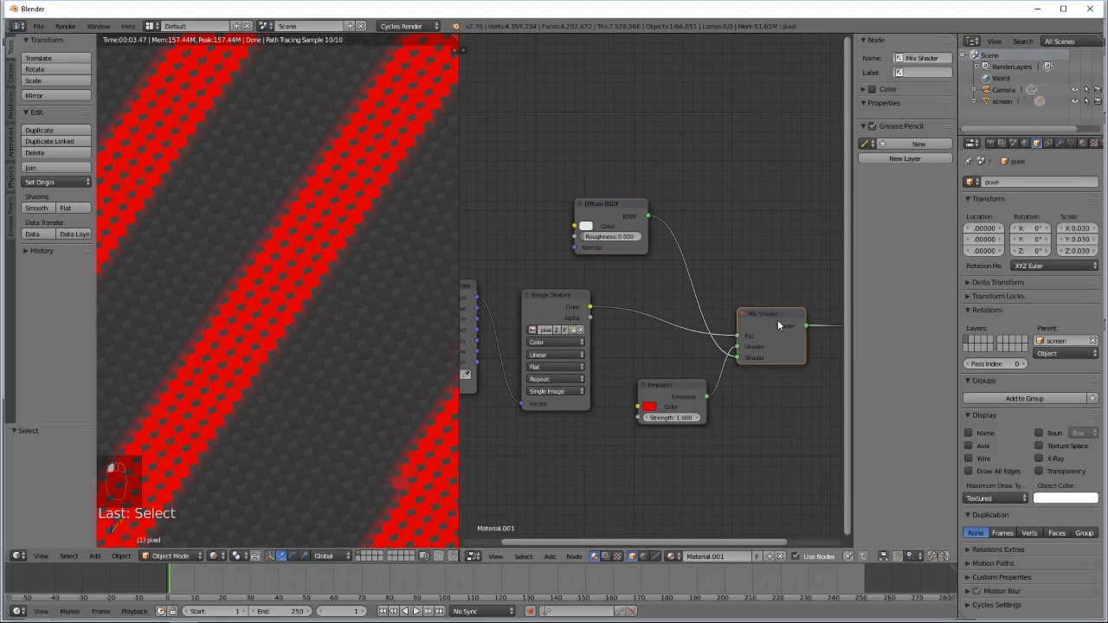
Duplicate the Mix Shader onto the Diffuse BSDF's link, and connect a new Glossy BSDF to the duplicate's second Shader input.
key(shift+d)
click(729, 263)
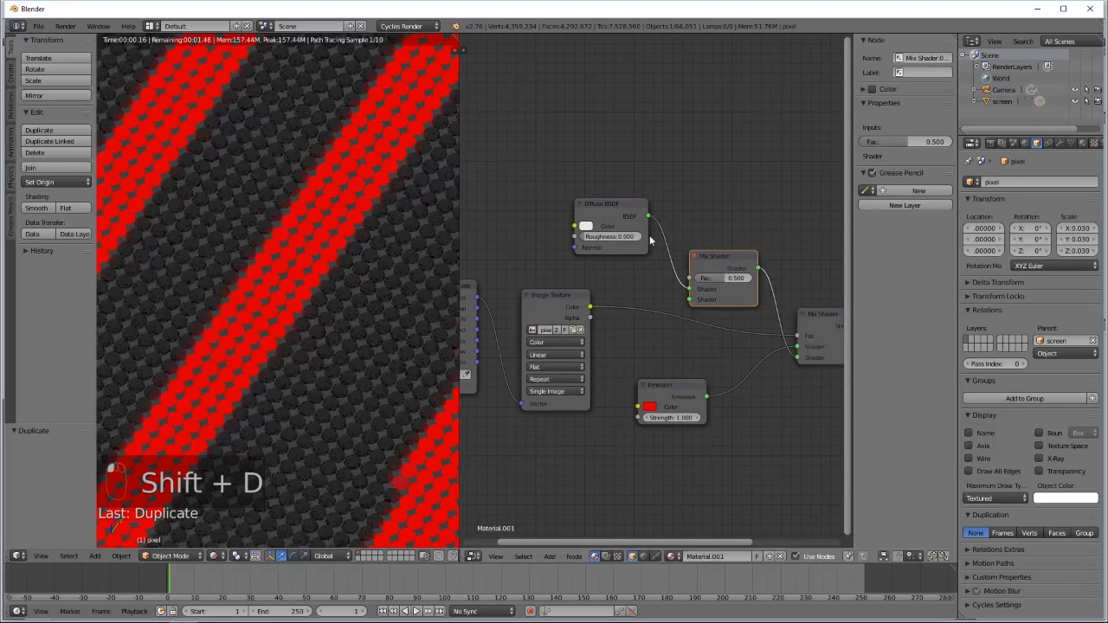
key(shift+a)
mouse_move(651, 238)
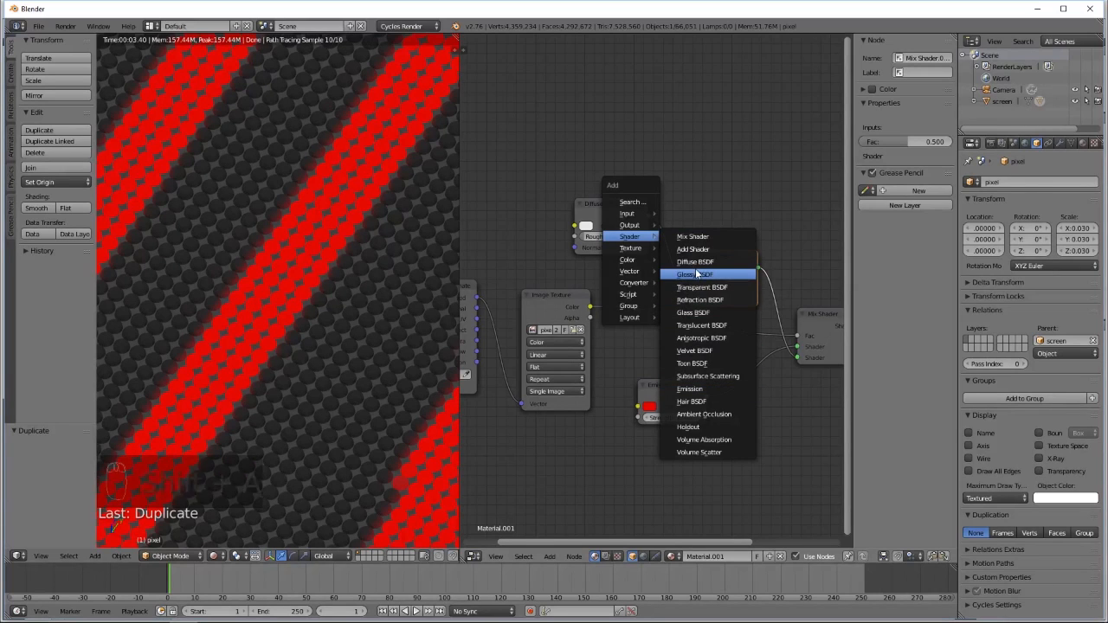
click(695, 275)
click(555, 125)
drag(628, 138, 688, 300)
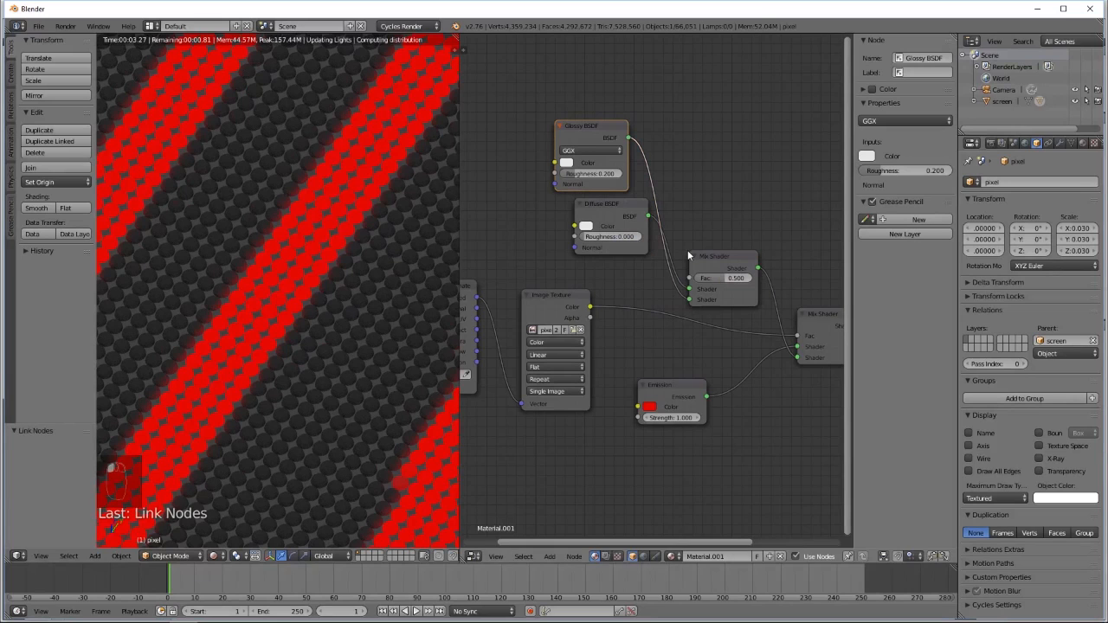
Add a Fresnel node above the Glossy BSDF and connect its output to the duplicated Mix Shader's Fac input.
key(shift+a)
mouse_move(673, 229)
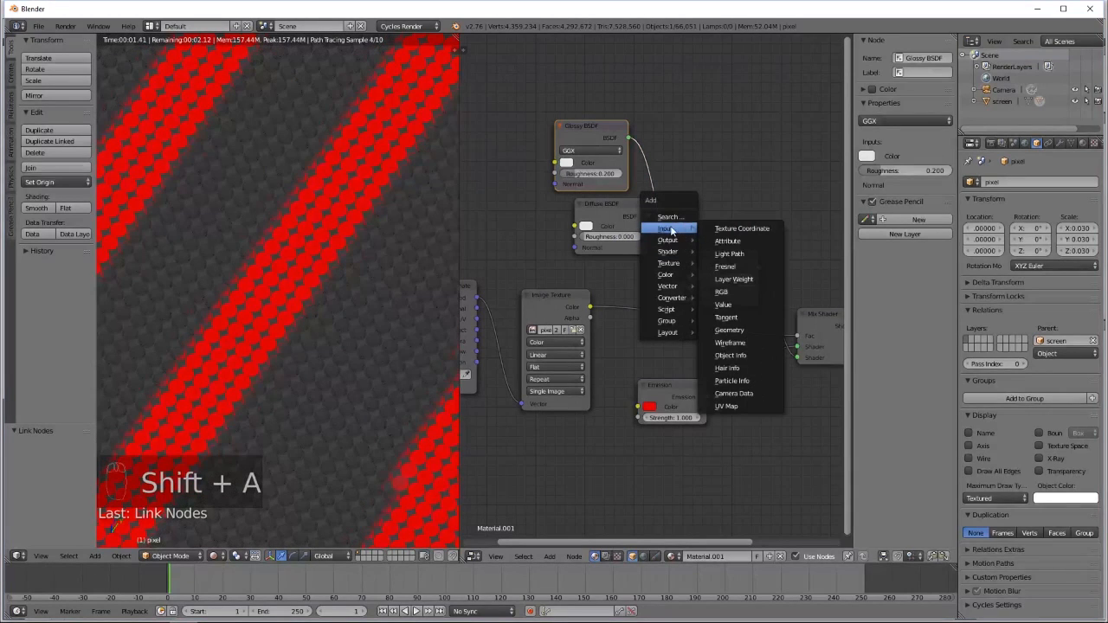
click(725, 266)
click(561, 65)
drag(631, 82, 689, 278)
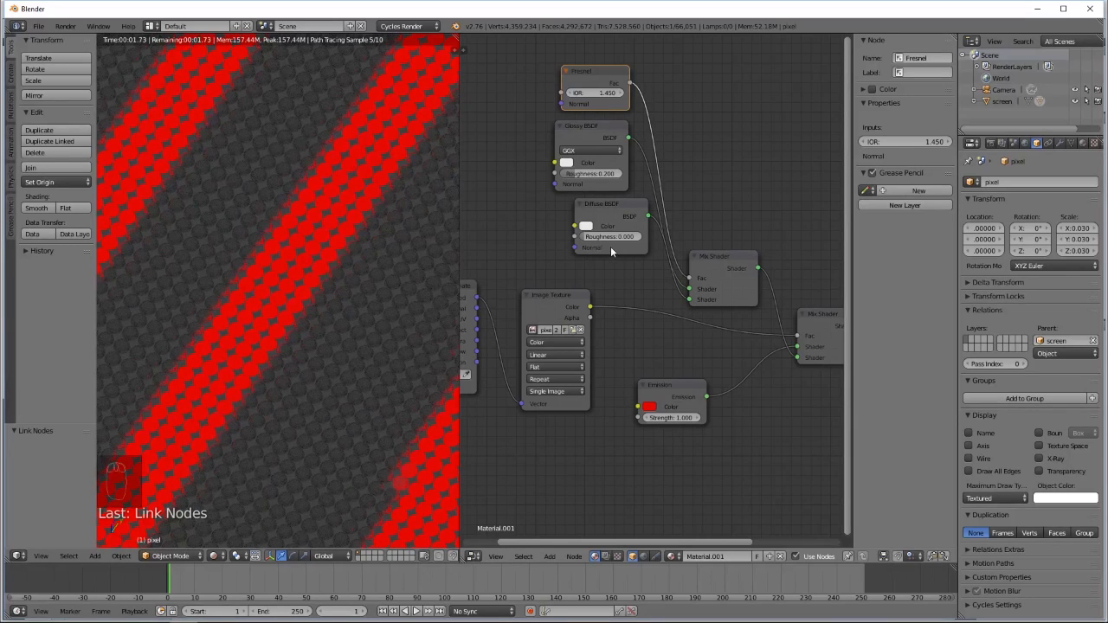
Select the screen object through its duplicated domes and apply smooth shading.
scroll(415, 256, up, 4)
scroll(383, 254, up, 2)
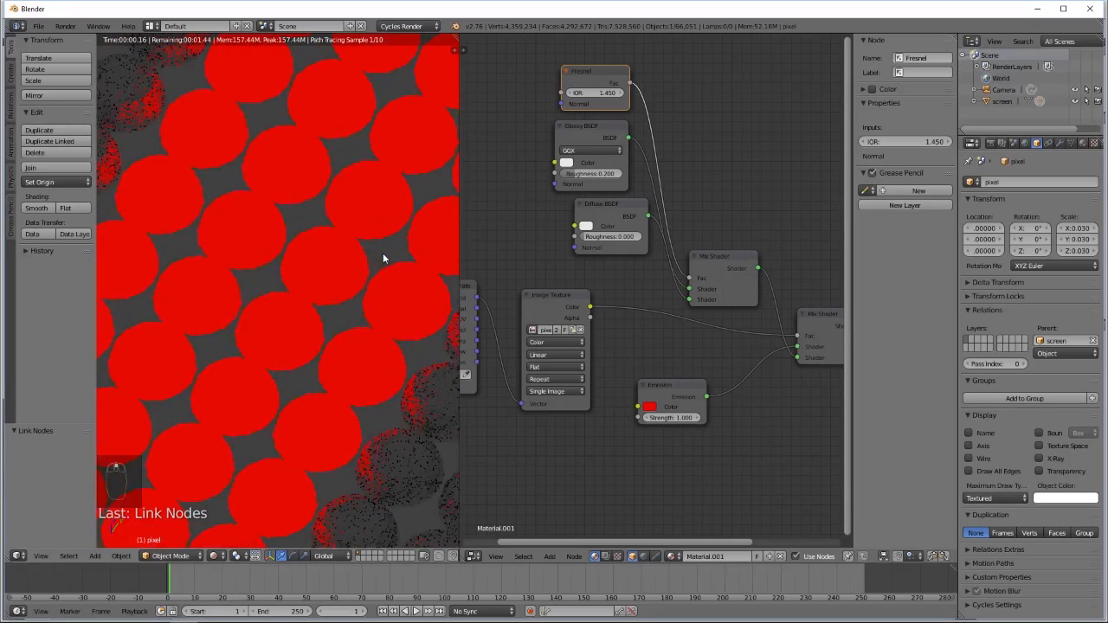
right_click(395, 464)
click(39, 208)
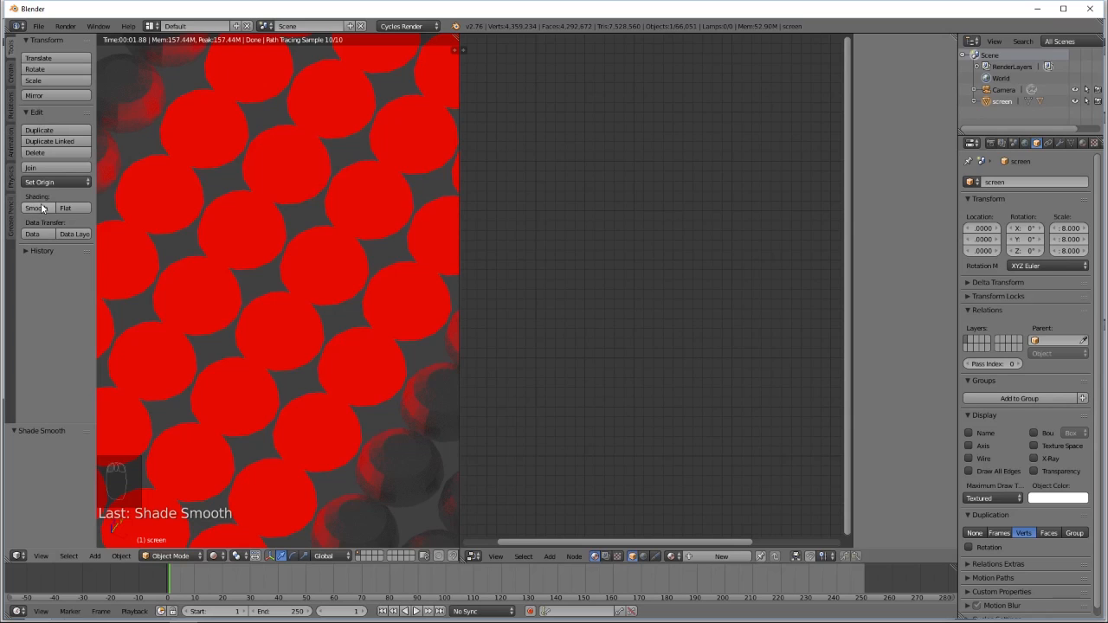
Select the original pixel dome at the origin in wireframe, return to rendered shading and shade it smooth.
key(z)
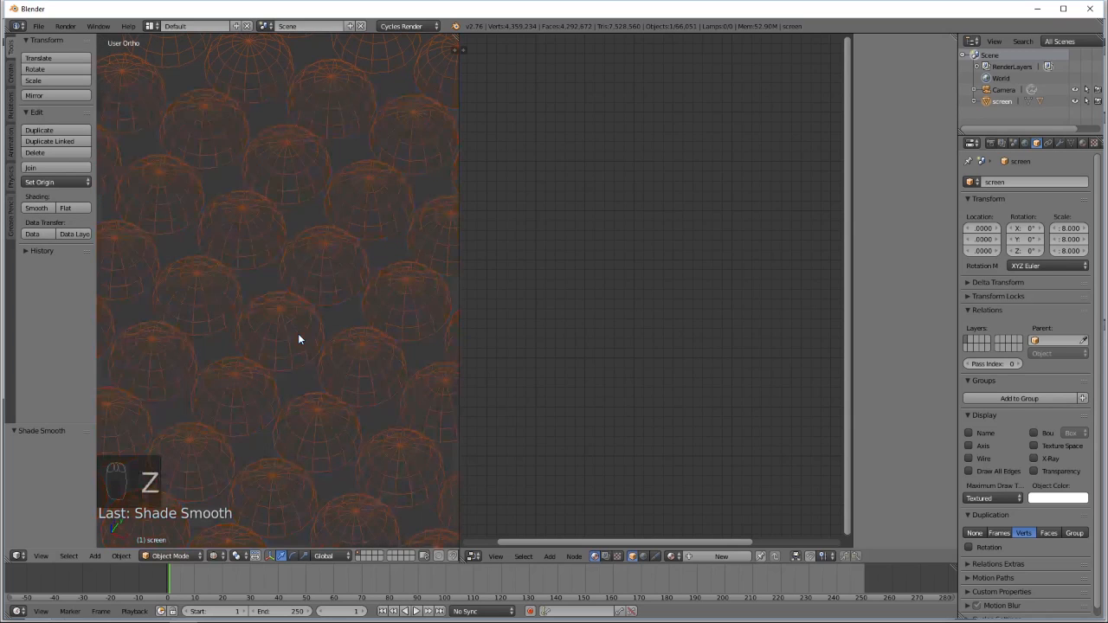
scroll(286, 321, down, 4)
scroll(275, 316, down, 4)
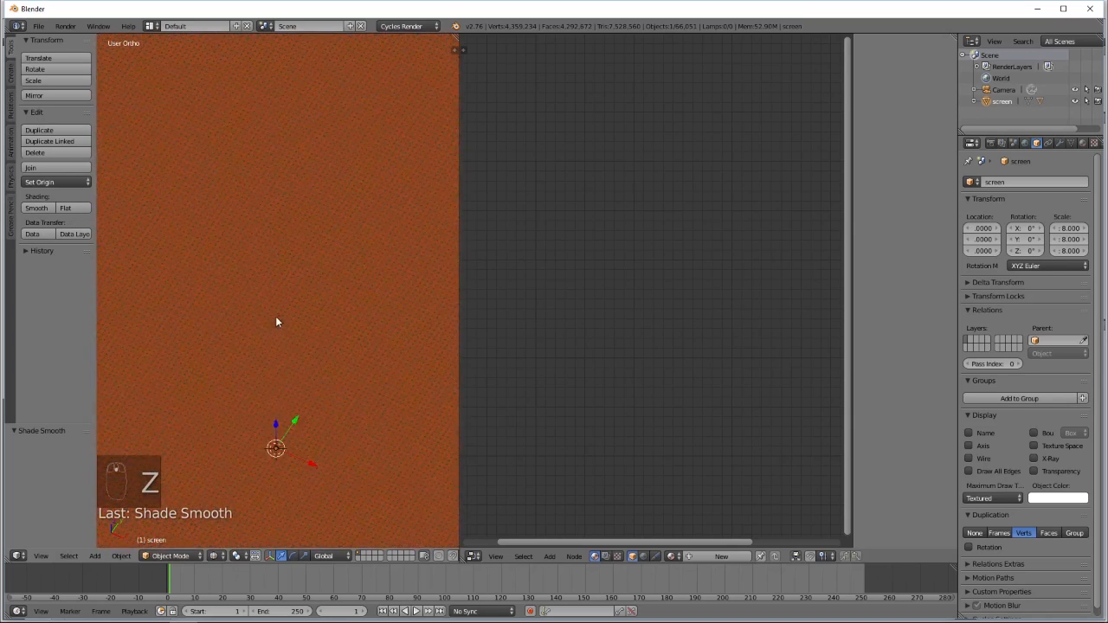
right_click(275, 448)
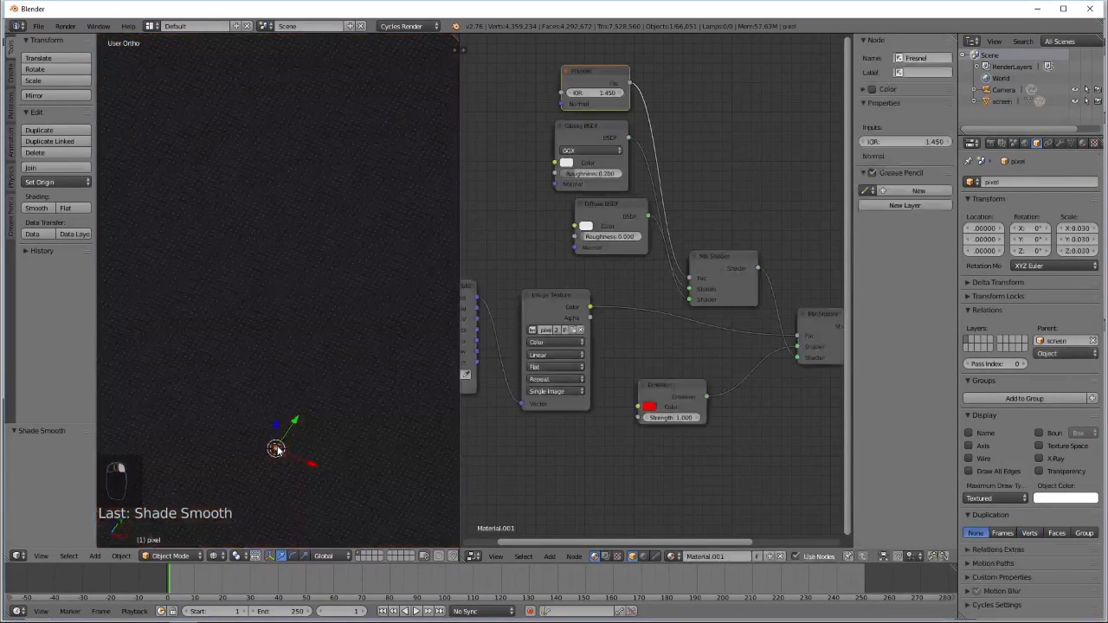
scroll(281, 452, up, 4)
scroll(279, 442, up, 4)
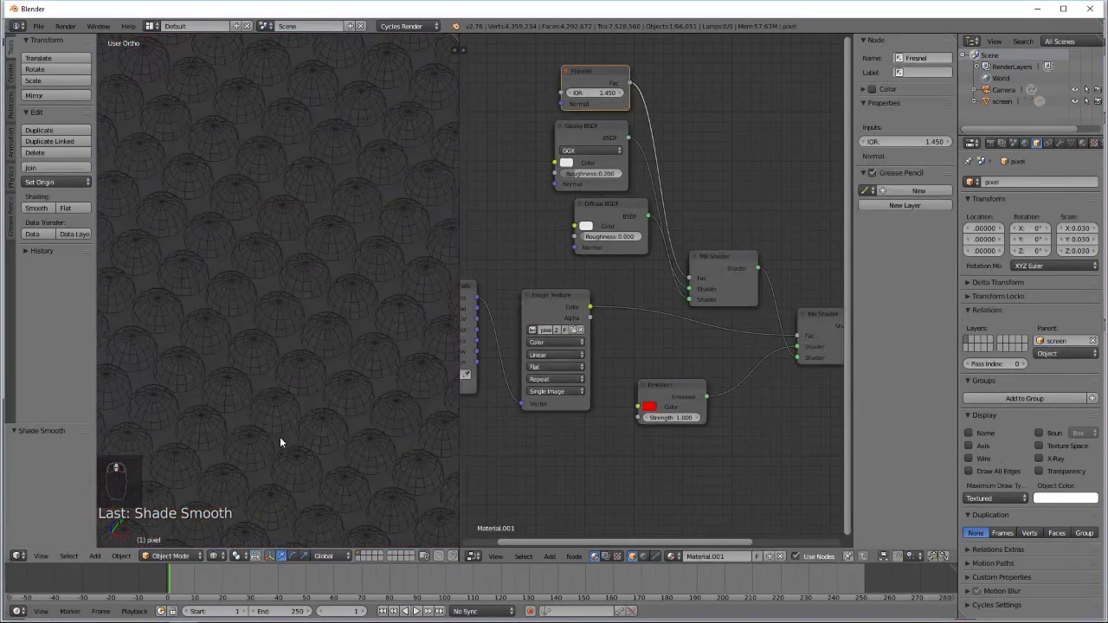
key(shift+z)
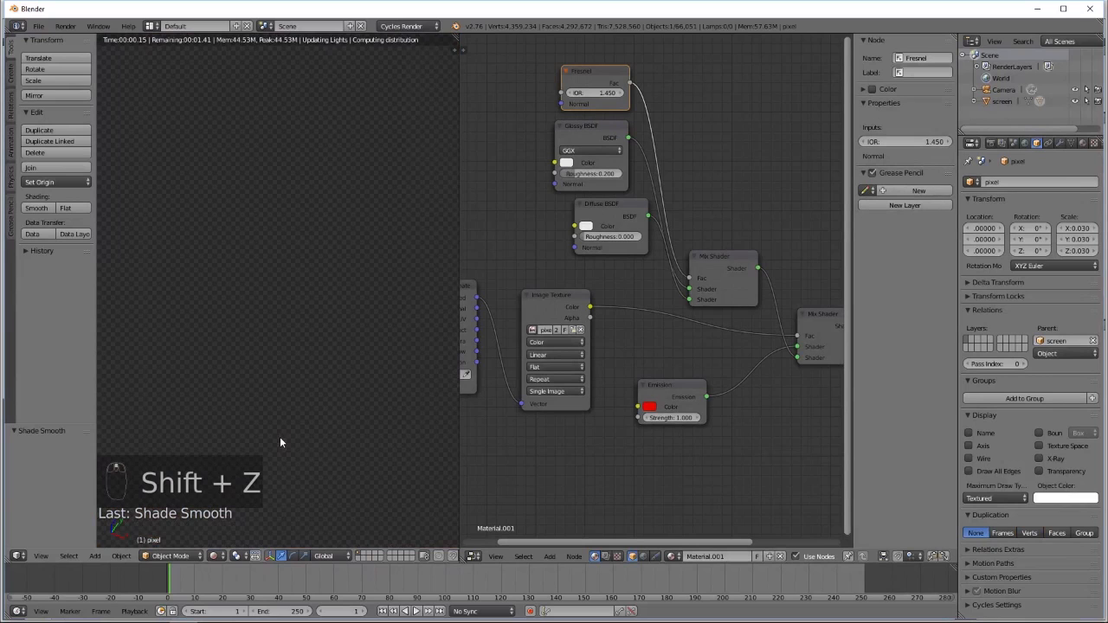
click(47, 208)
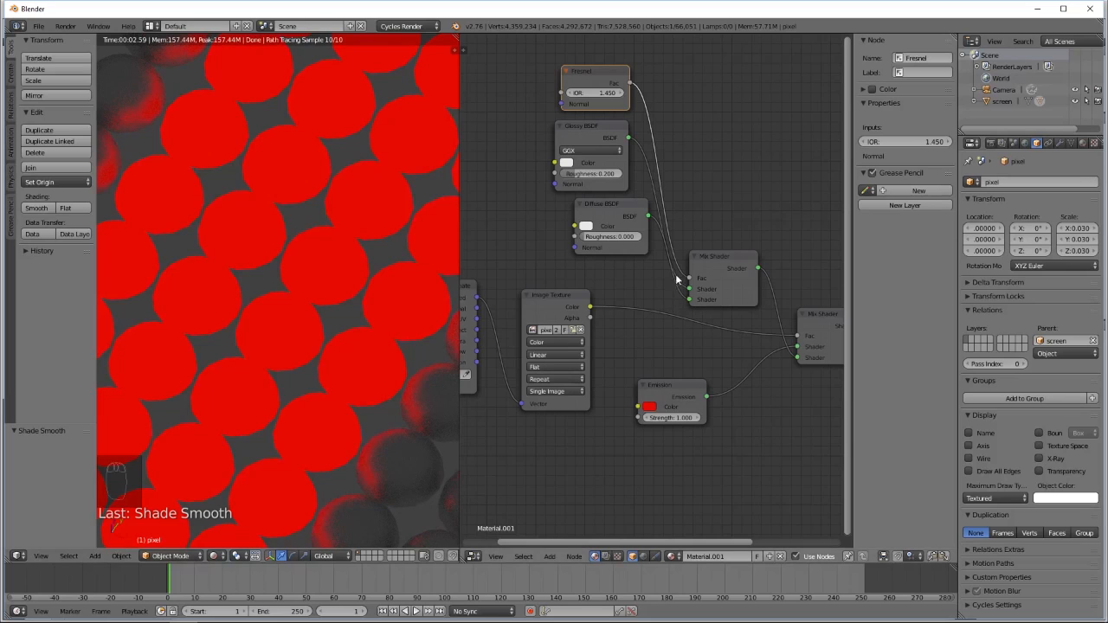
Swap the Diffuse and Glossy links on their Mix Shader's Shader inputs, and set the Glossy BSDF roughness to 0.
drag(689, 290, 691, 301)
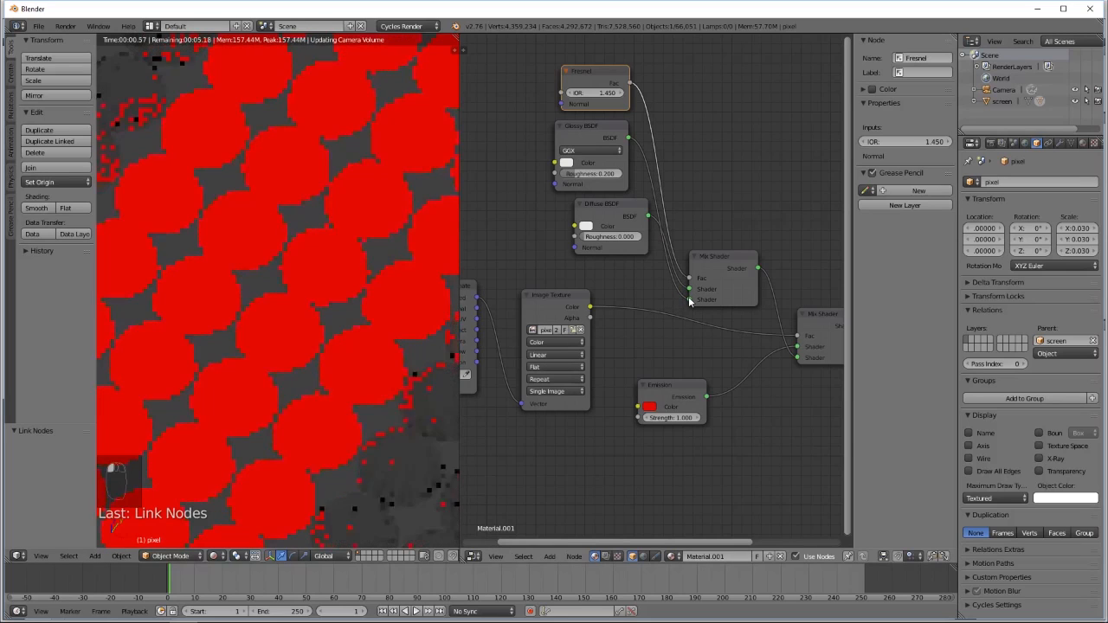
drag(599, 174, 564, 173)
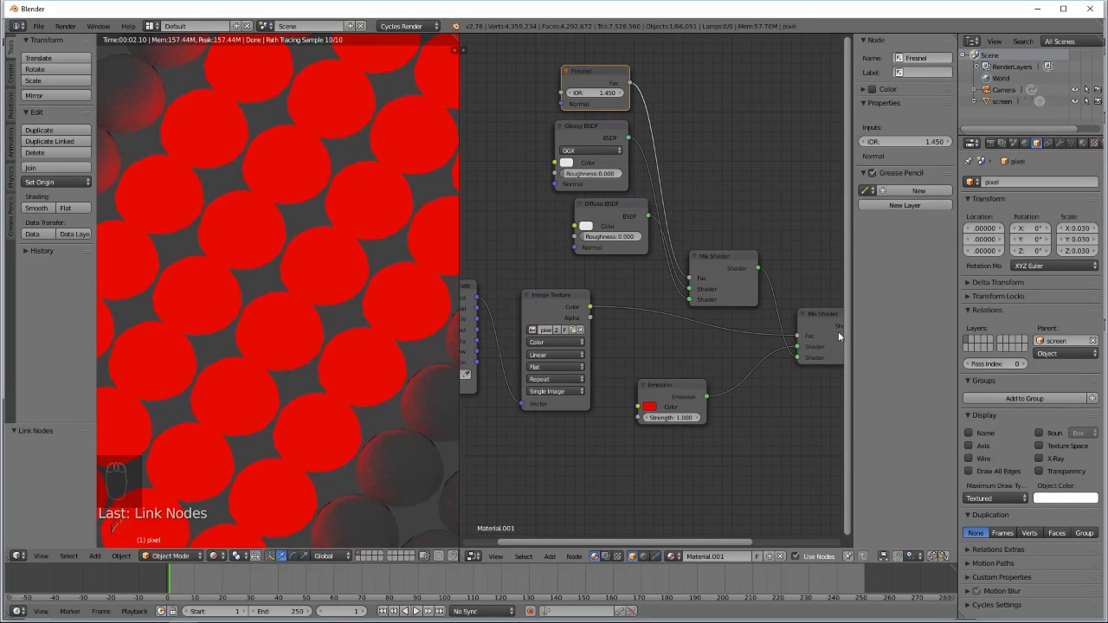
Darken the Diffuse BSDF color to a medium grey.
click(586, 226)
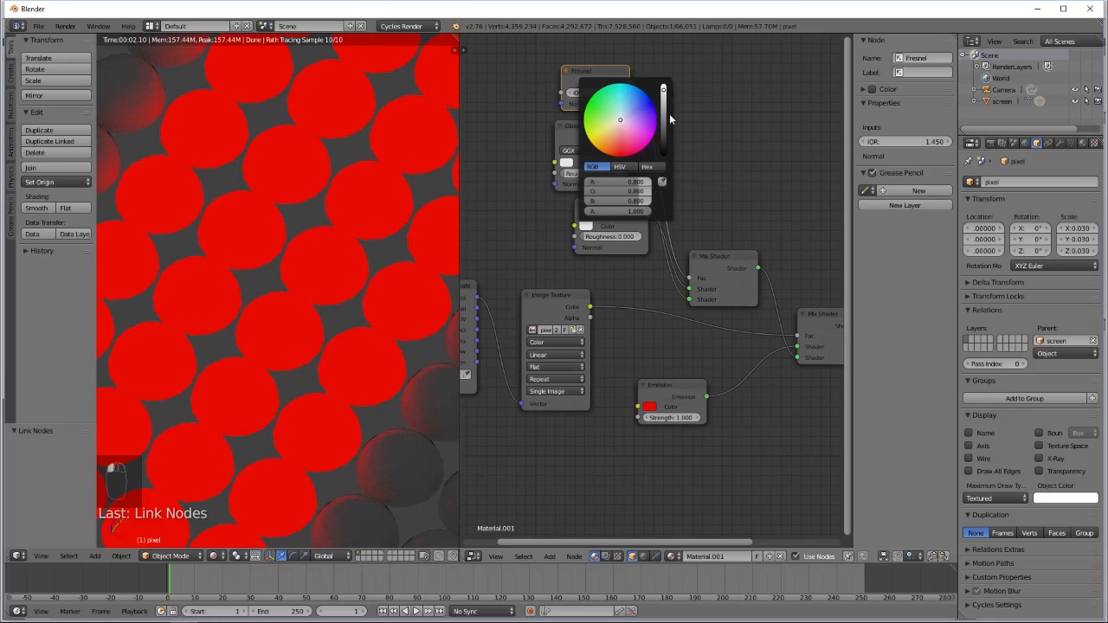
click(665, 126)
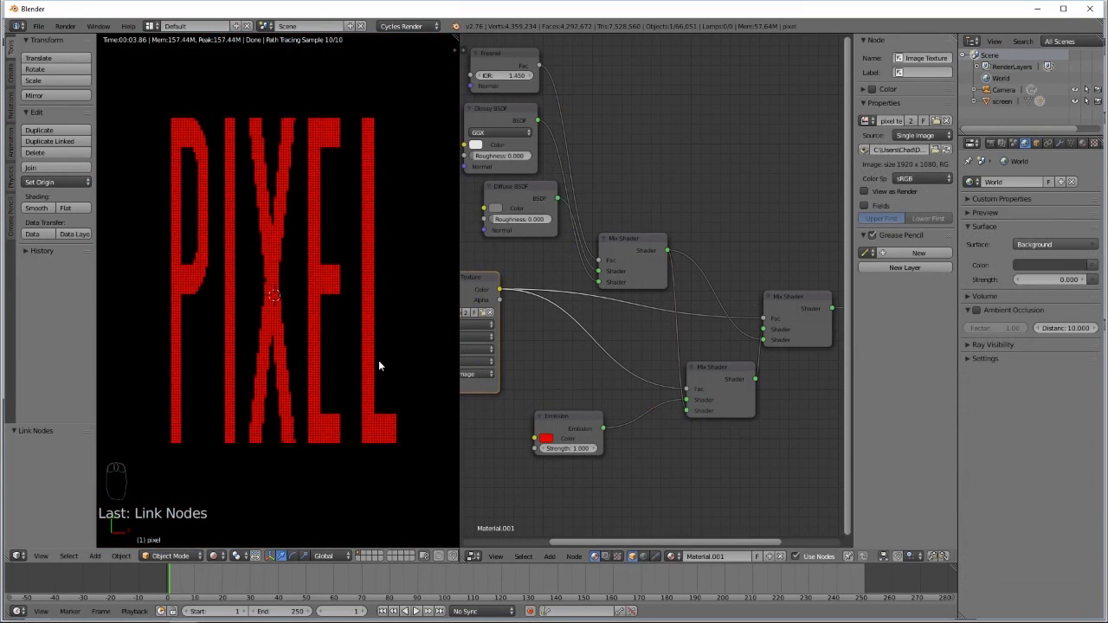
Align the camera to a top view framing the whole screen, move it about 2.49 along Z and preview the render through it.
key(KP_0)
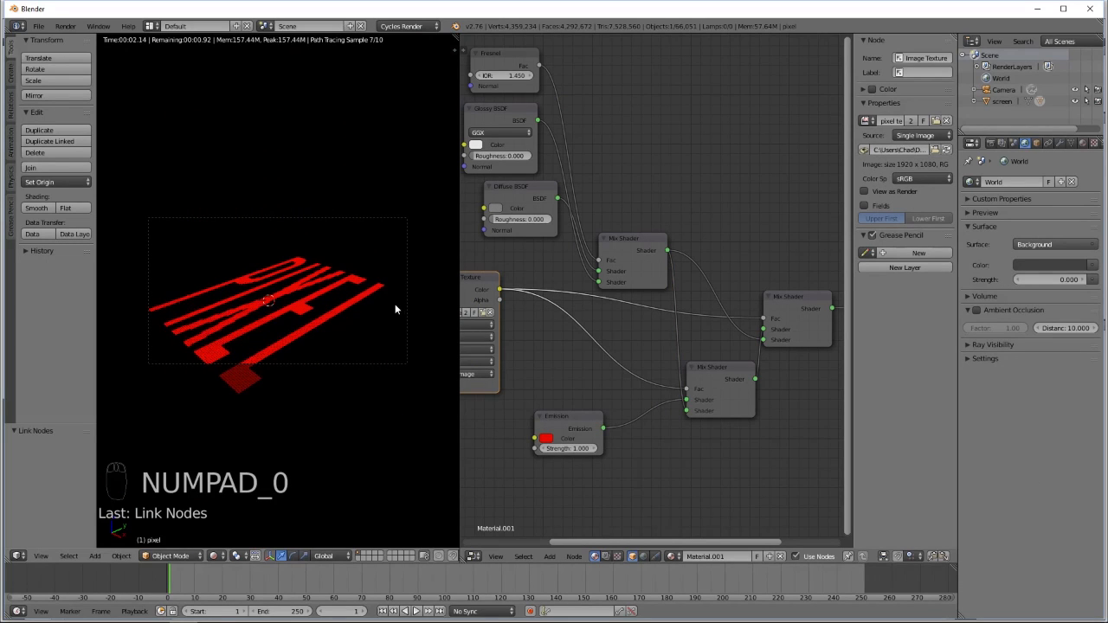
key(KP_7)
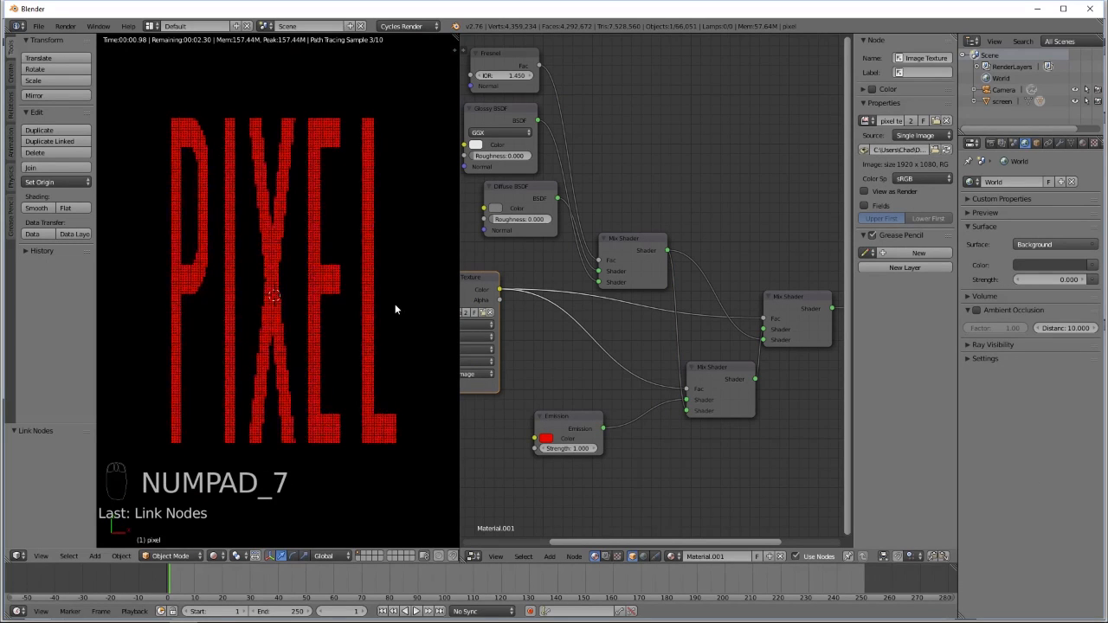
key(shift+z)
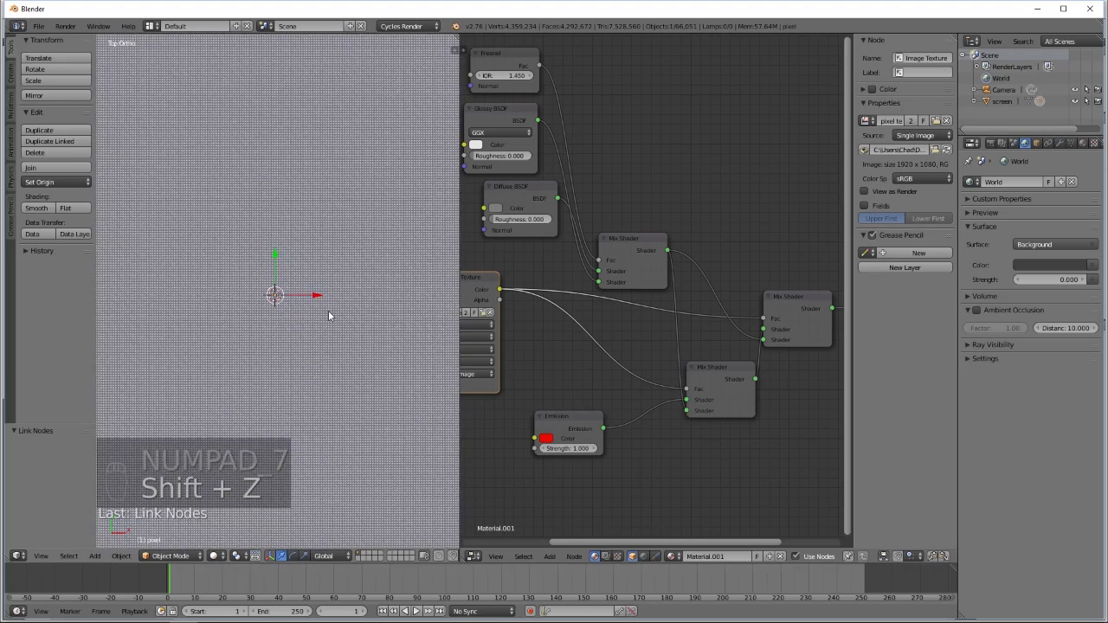
scroll(330, 314, down, 3)
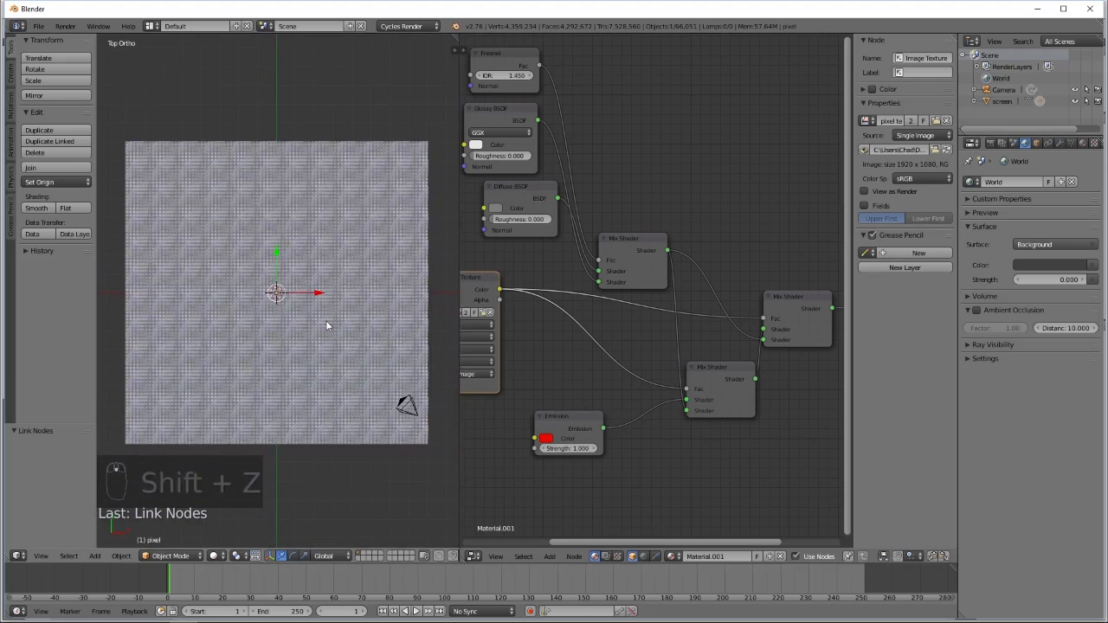
key(ctrl+alt+KP_0)
key(shift+z)
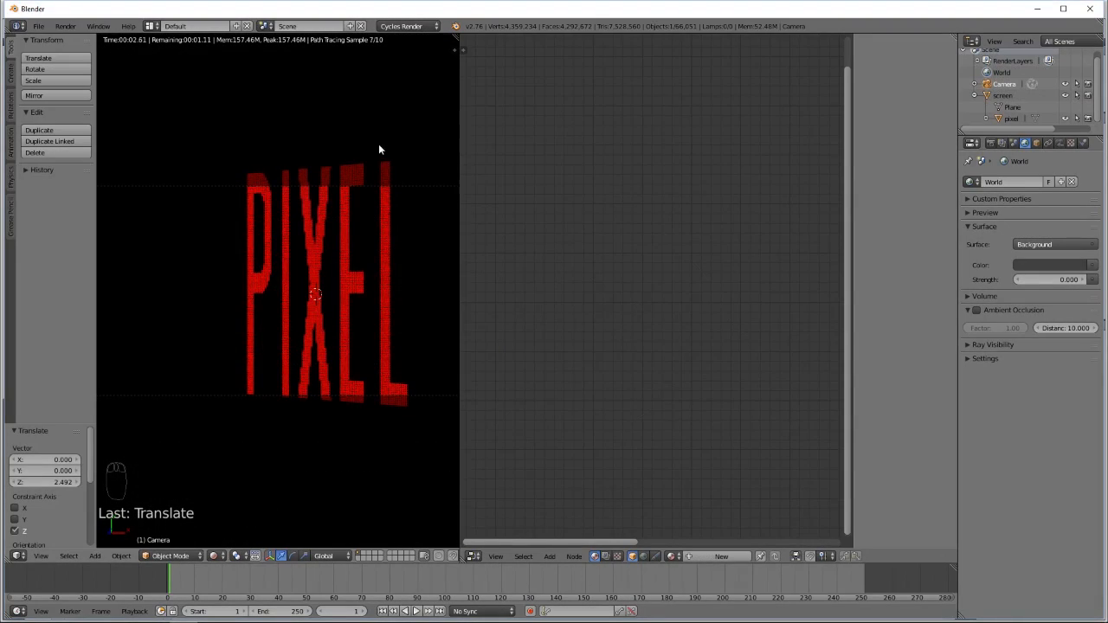
scroll(282, 237, down, 2)
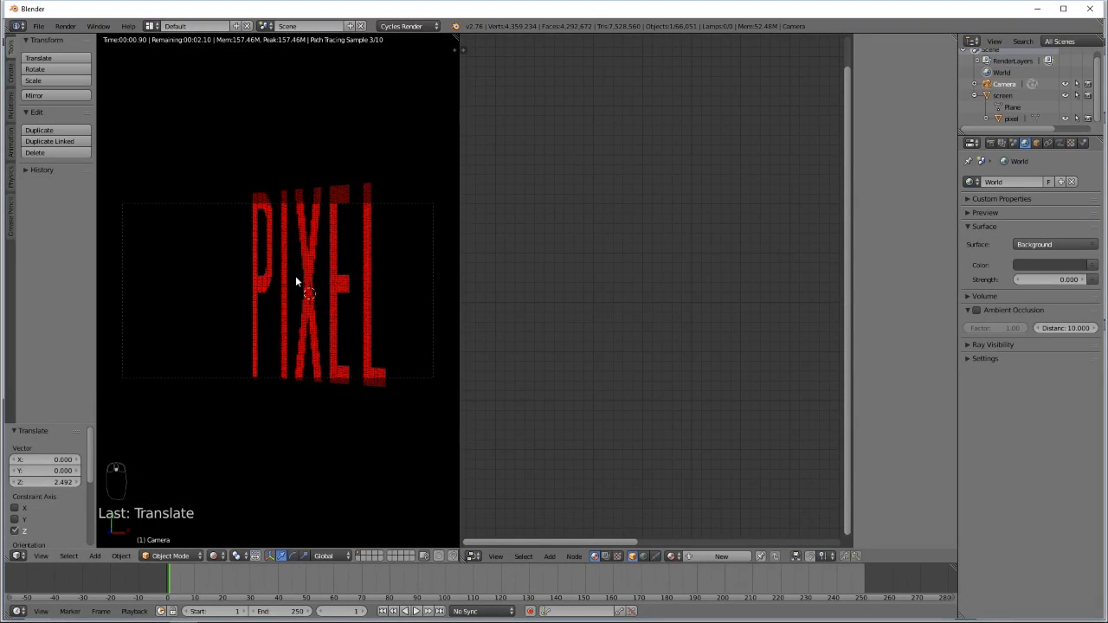
Show the camera from the side in solid shading and turn on its Limits display.
key(shift+z)
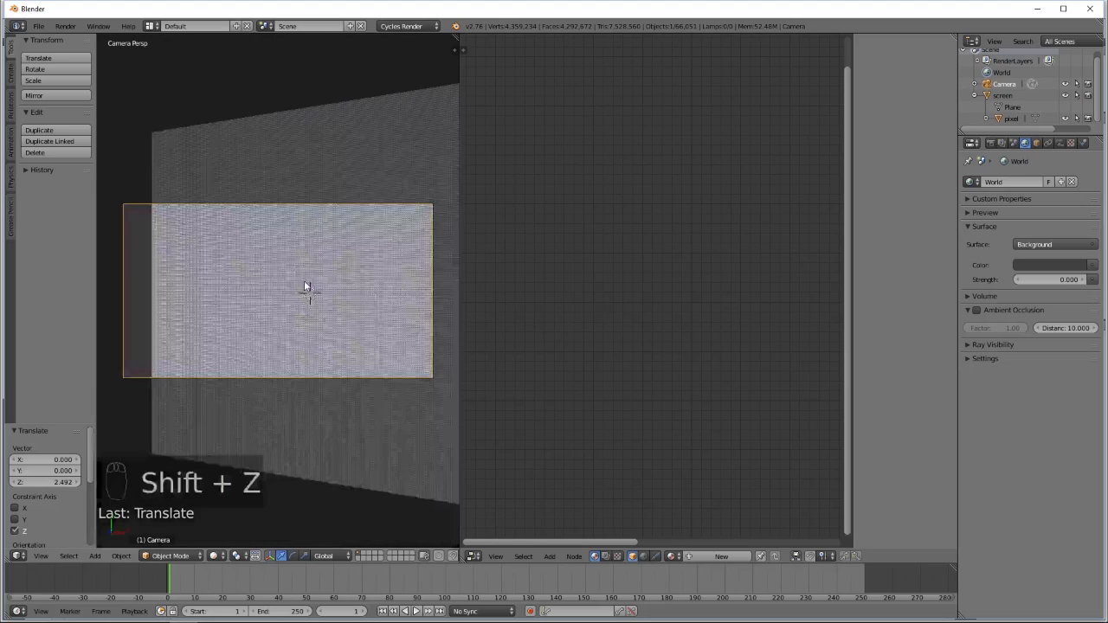
key(KP_3)
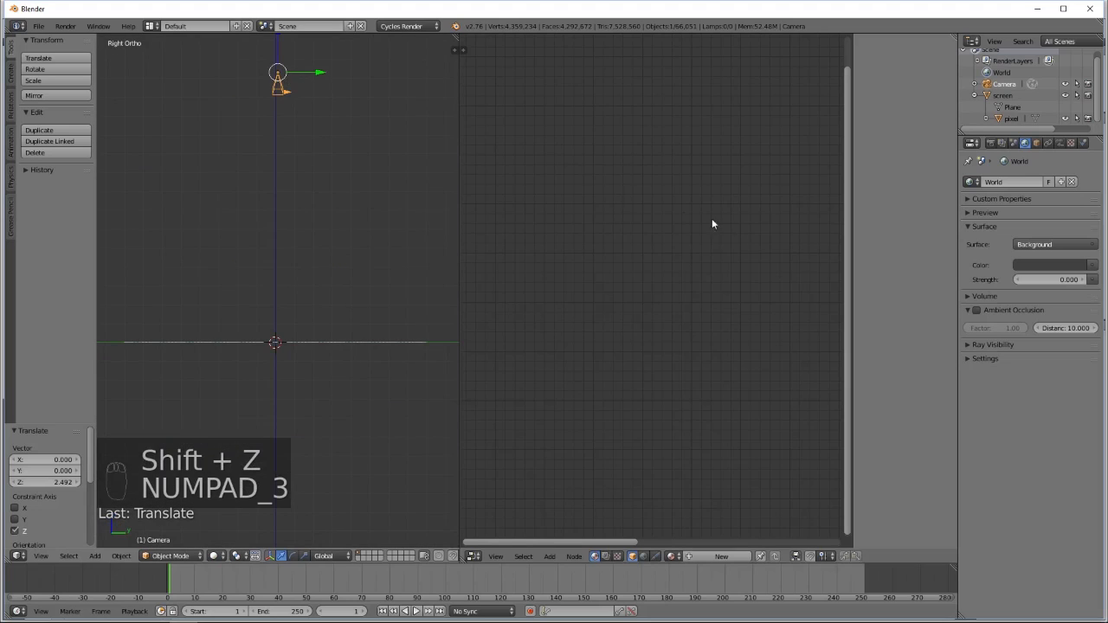
click(1059, 144)
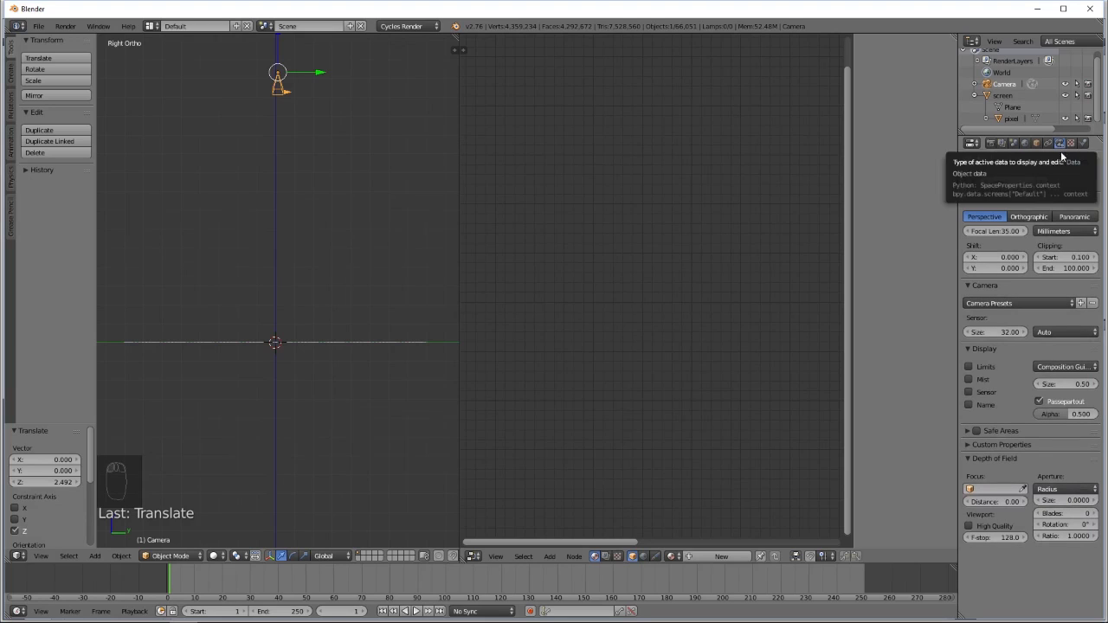
click(969, 367)
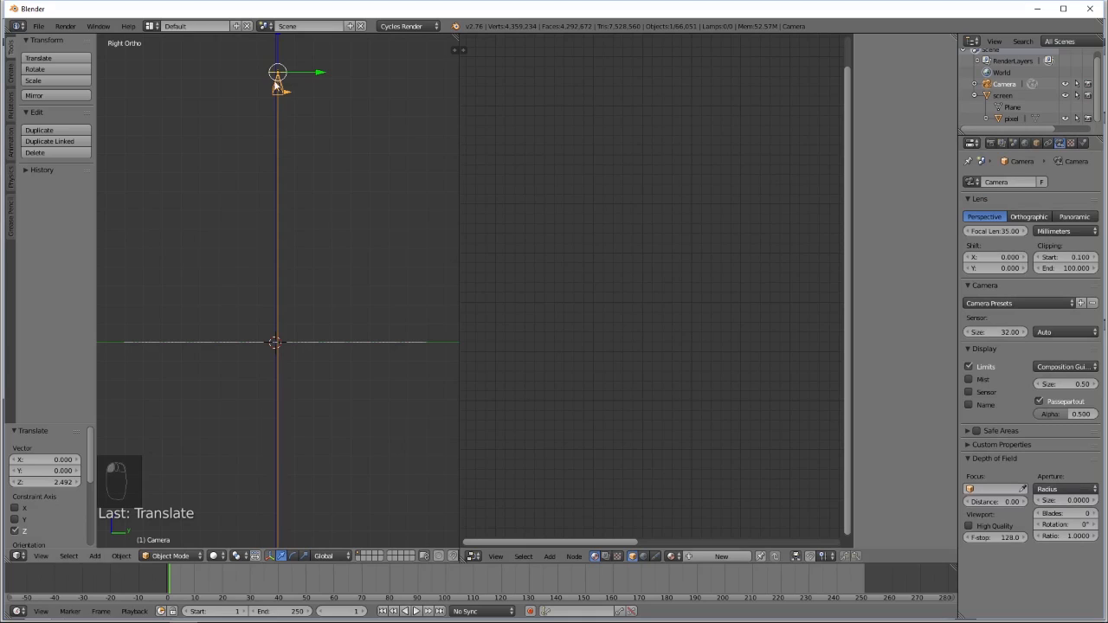
Raise the camera's depth-of-field distance to 4.25, and choose the screen object as its focus target.
click(1003, 505)
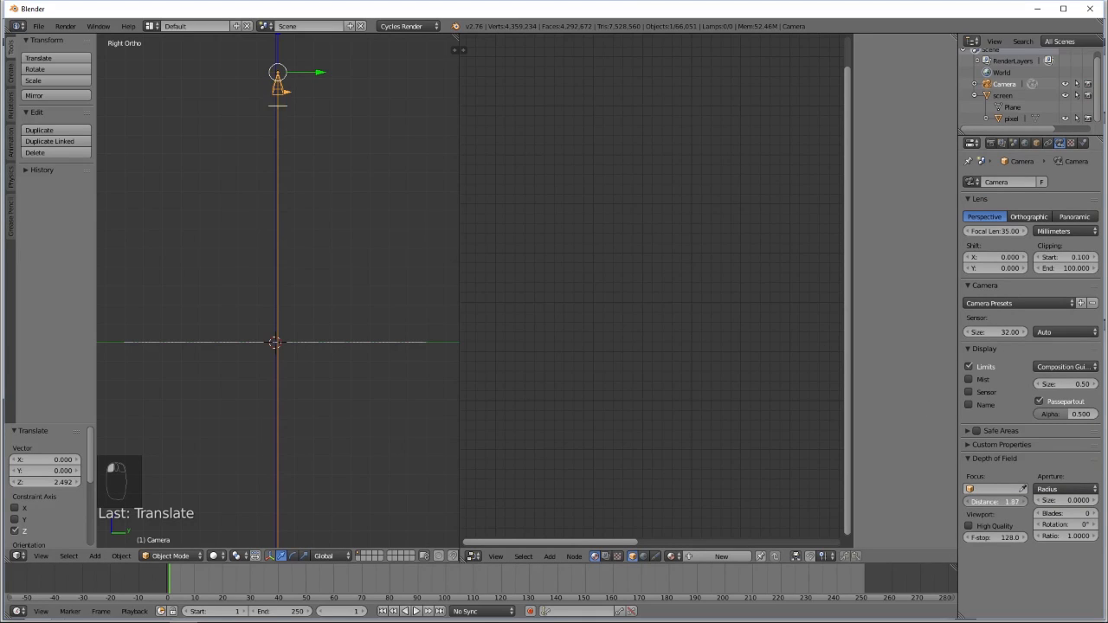
drag(1003, 506, 981, 501)
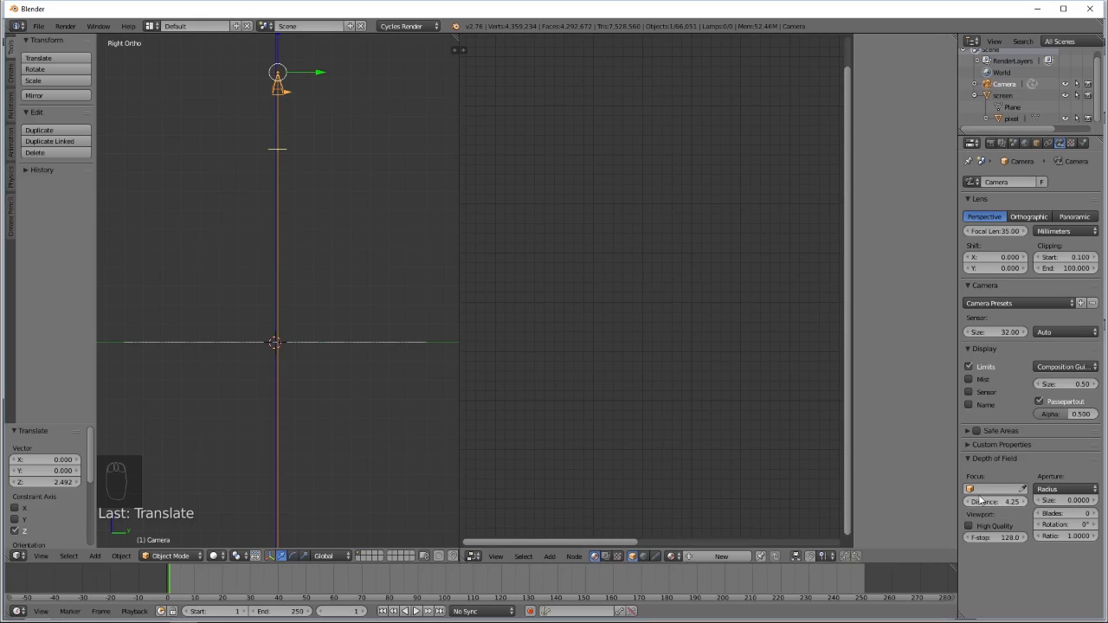
click(996, 490)
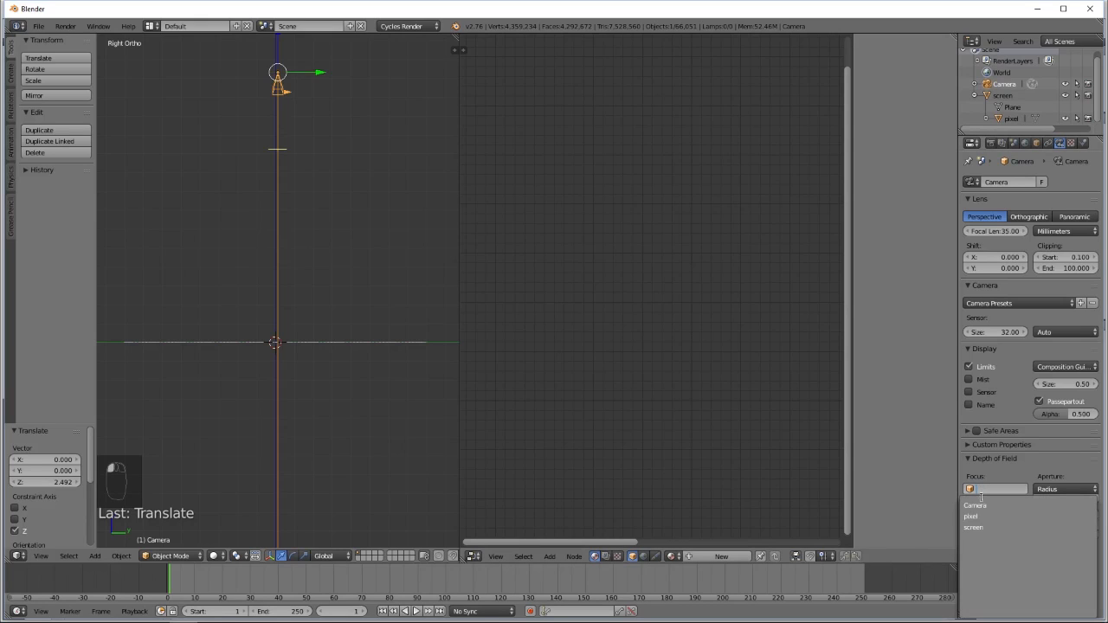
click(976, 528)
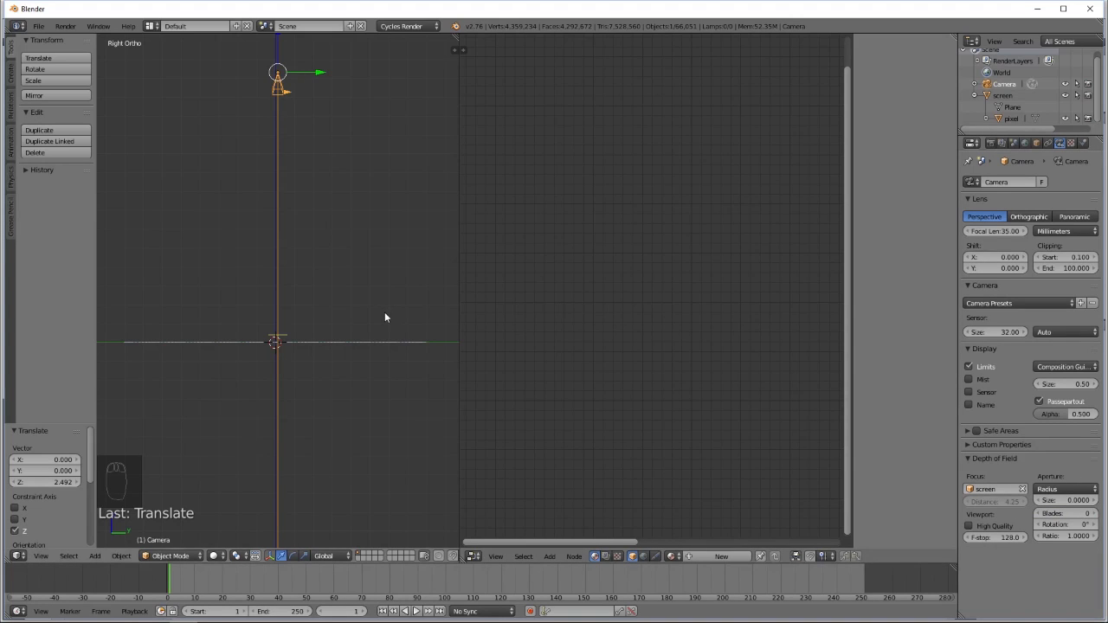
Check the scene through the camera in rendered shading.
key(KP_0)
key(shift+z)
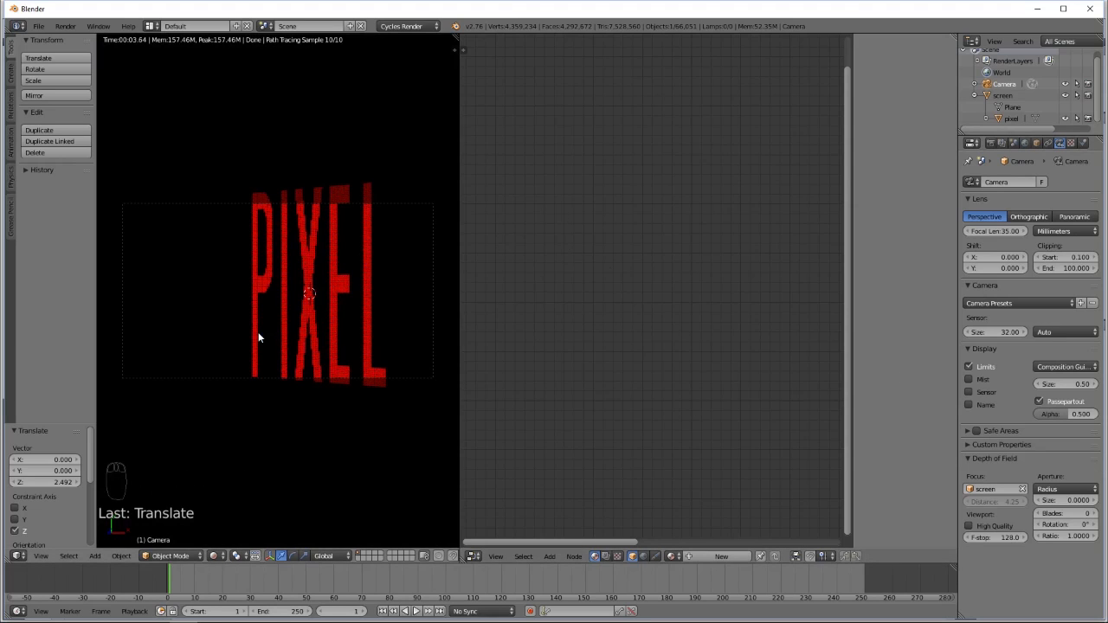
key(shift+z)
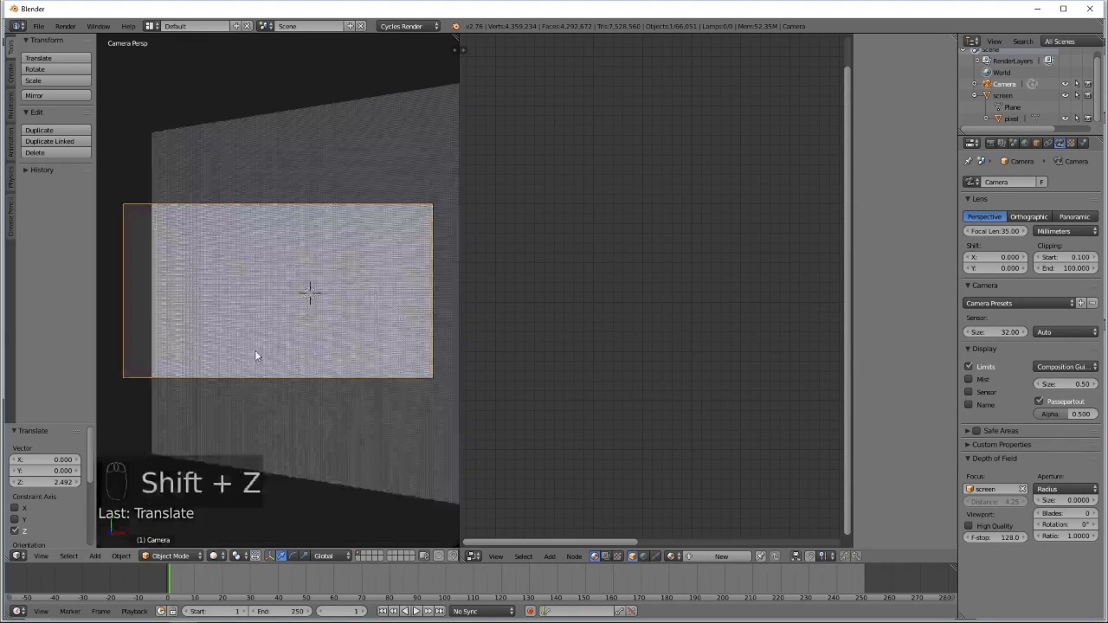
Add a plane, raise it above the camera in side view and scale it by about 1.87.
key(KP_3)
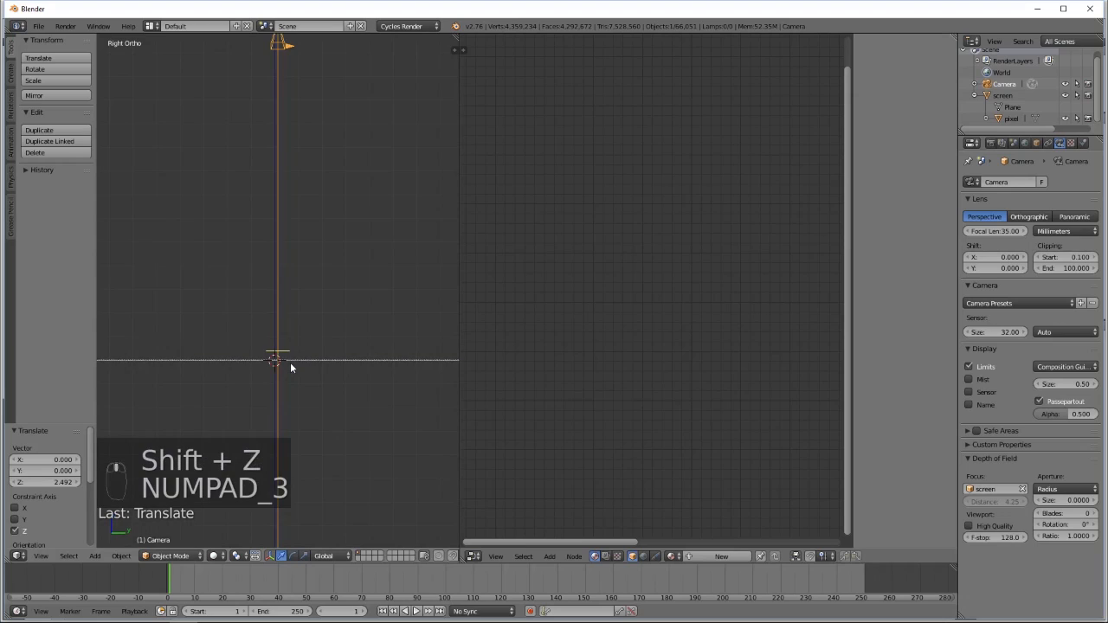
key(shift+a)
mouse_move(289, 365)
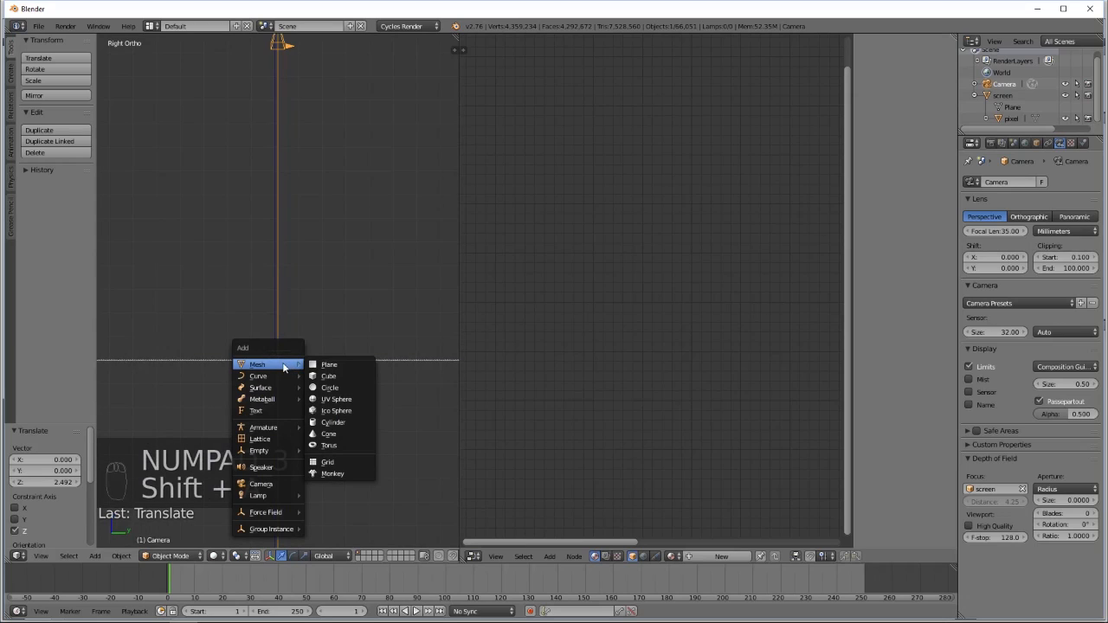
click(321, 366)
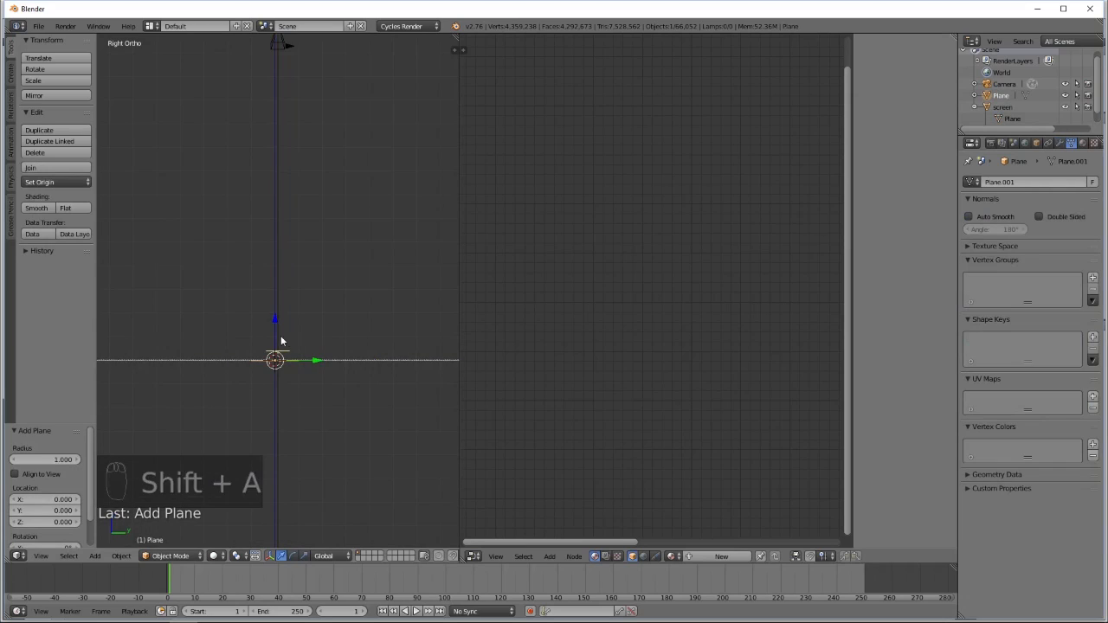
drag(275, 314, 299, 39)
scroll(321, 163, down, 2)
shift+middle_drag(318, 215, 318, 289)
drag(280, 198, 278, 117)
key(s)
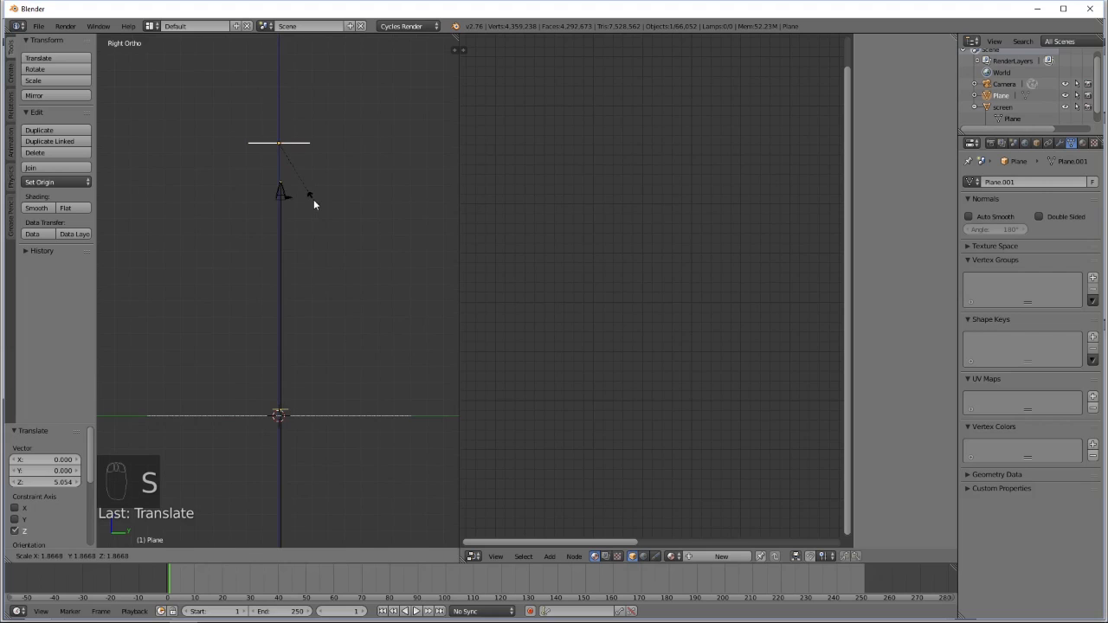
click(314, 201)
middle_drag(314, 201, 333, 333)
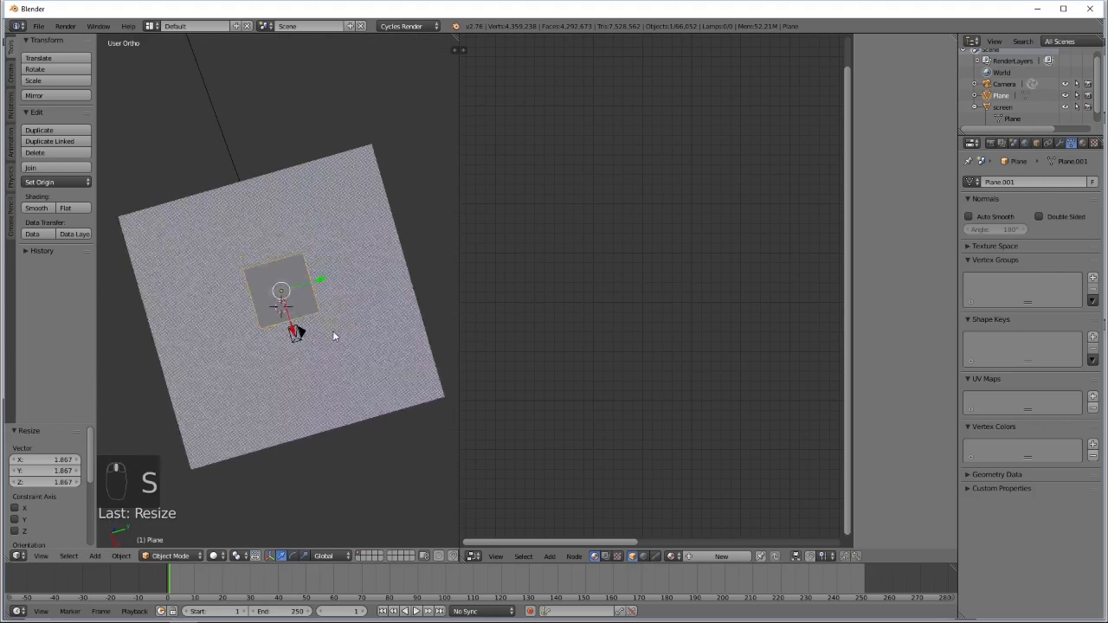
Duplicate the plane's face four times in Edit Mode, placing the copies around the original above the screen.
key(Tab)
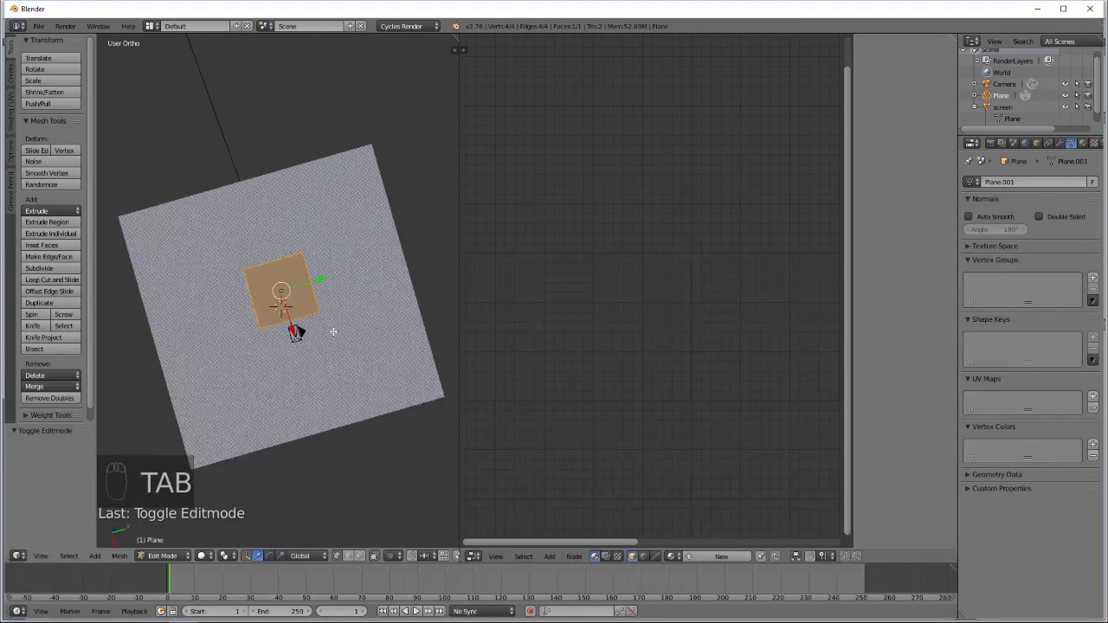
key(shift+d)
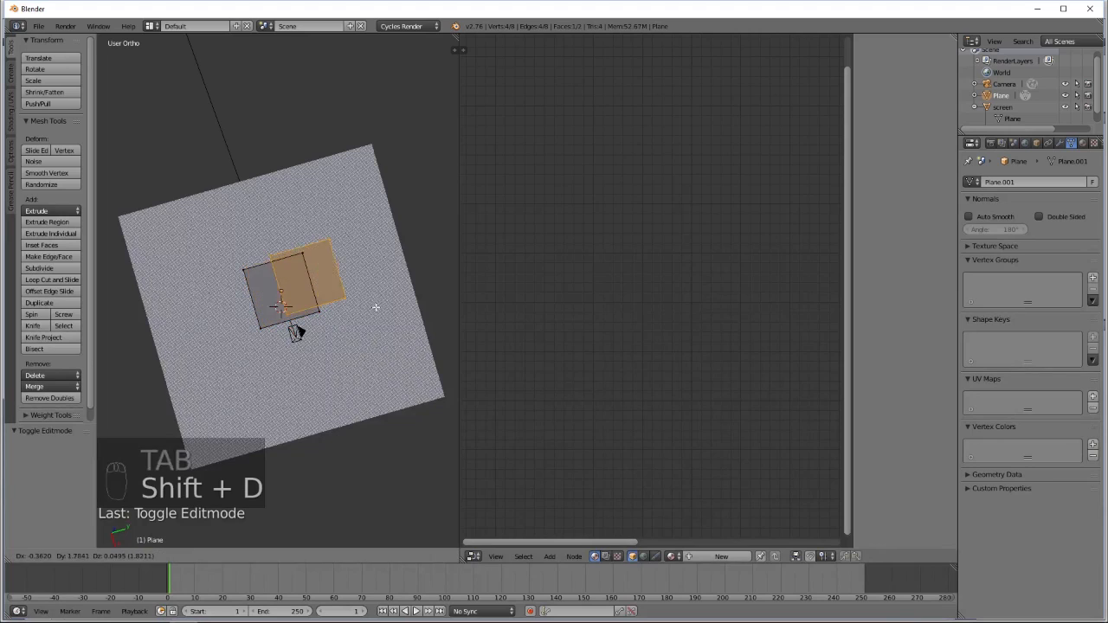
click(400, 309)
key(shift+d)
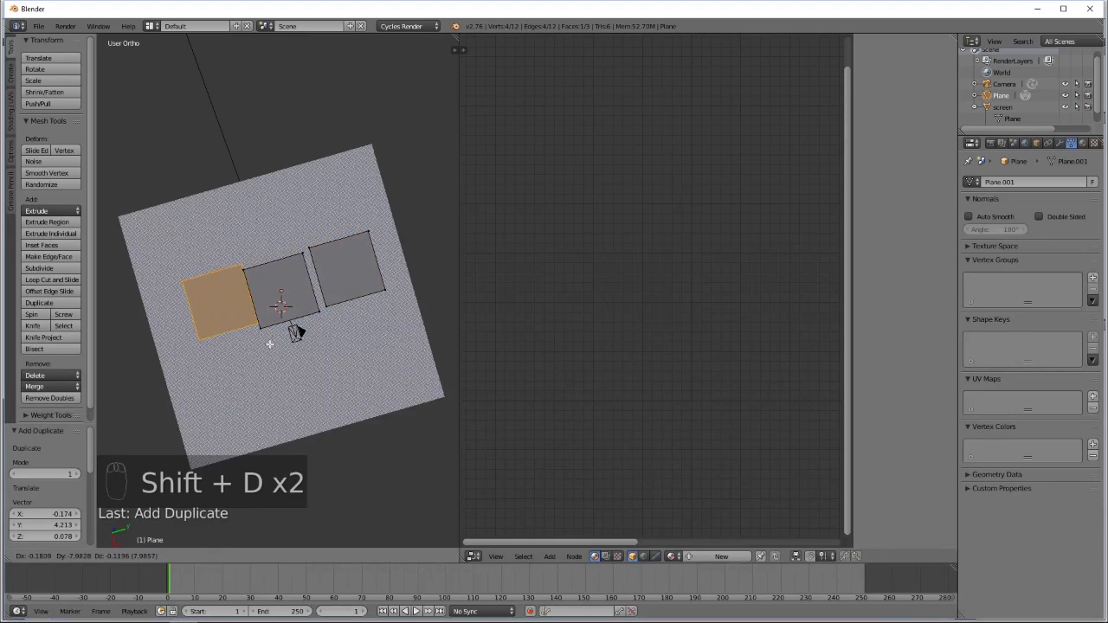
click(269, 338)
key(shift+d)
click(272, 249)
key(shift+d)
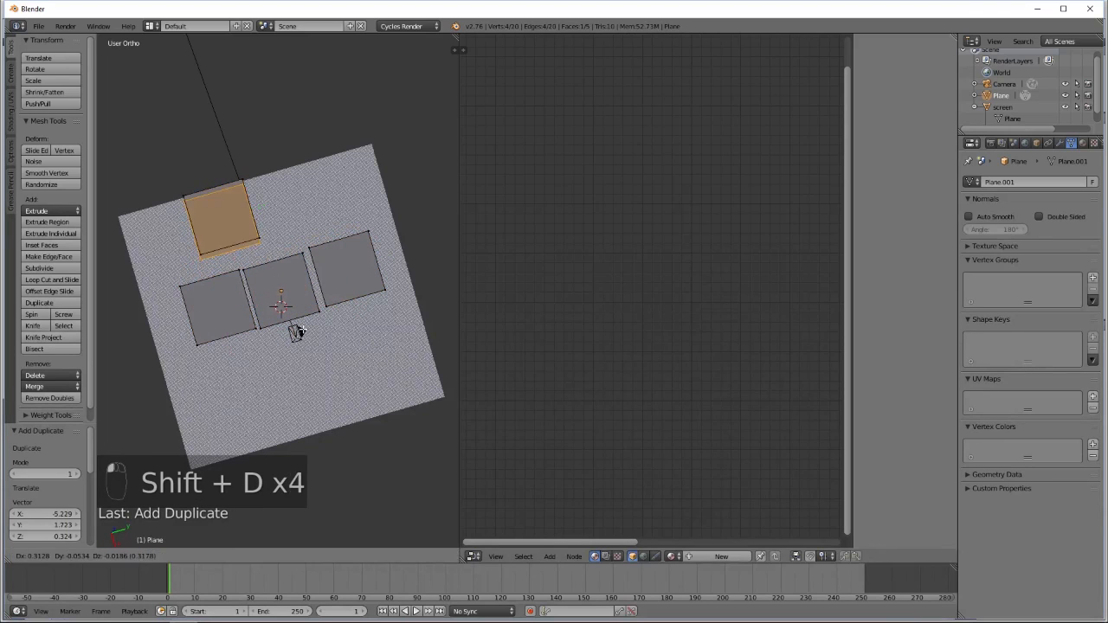
click(359, 403)
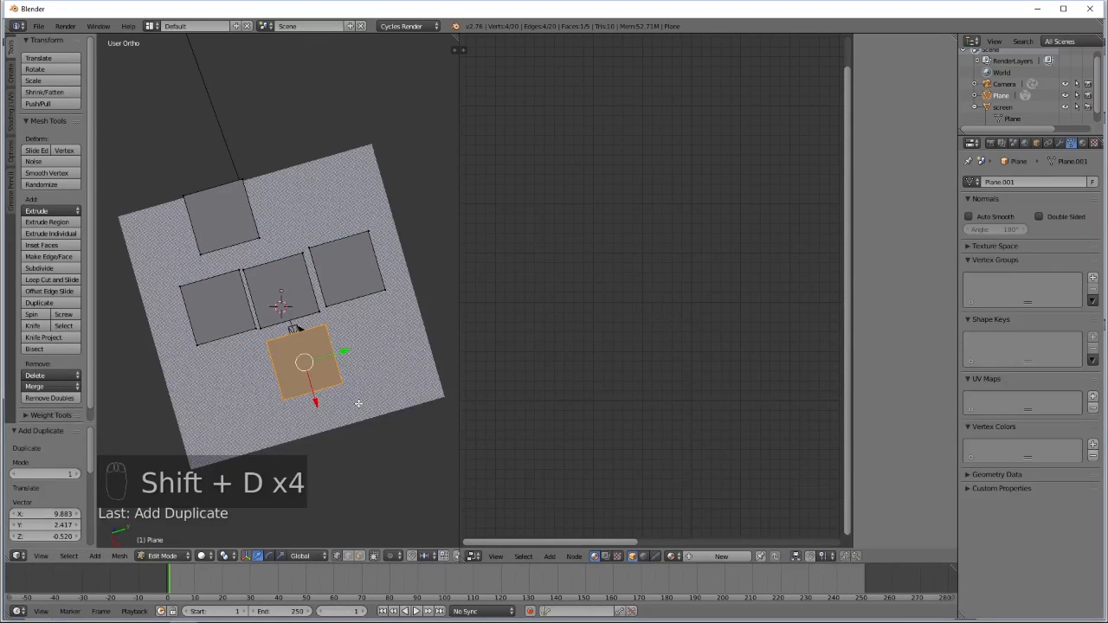
key(Tab)
Give the overhead planes a new material with an Emission surface.
middle_drag(327, 376, 290, 301)
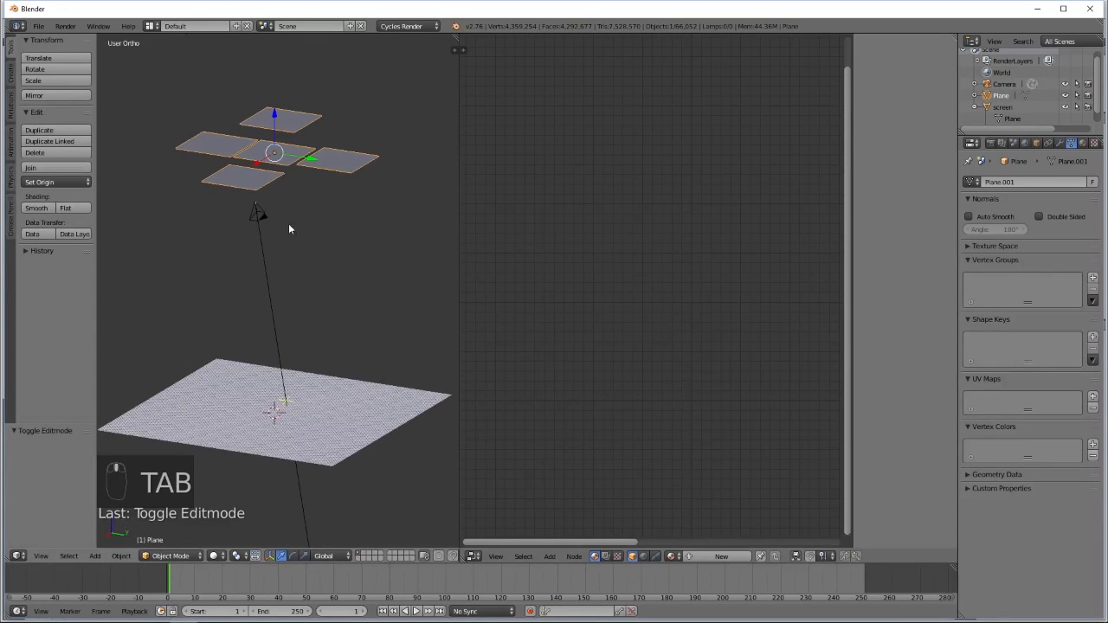
click(1083, 143)
click(1009, 218)
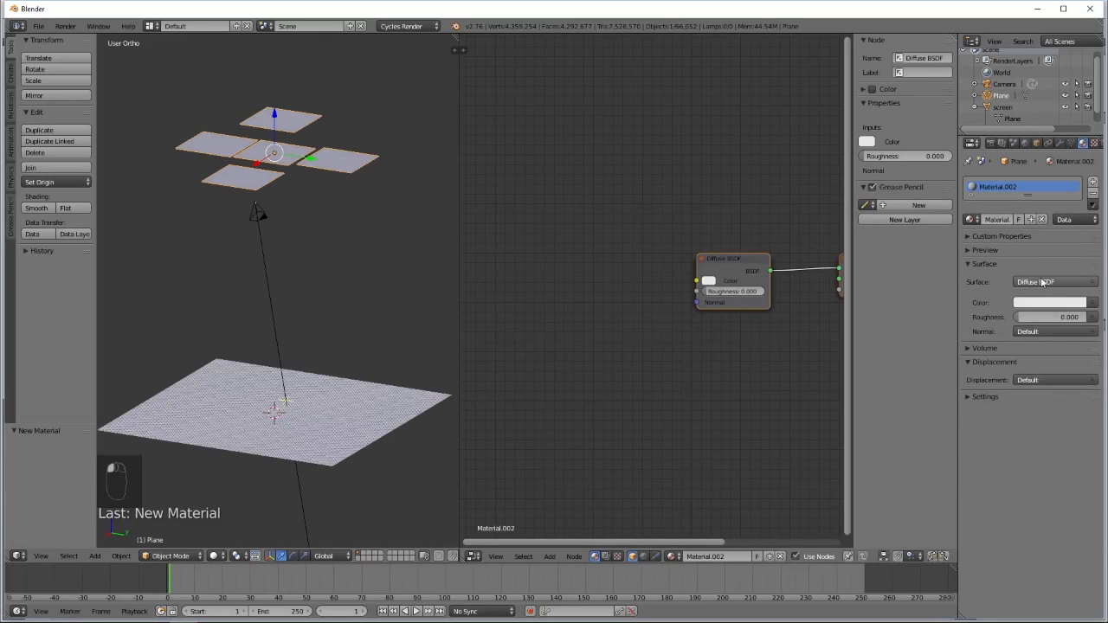
click(1044, 283)
click(970, 400)
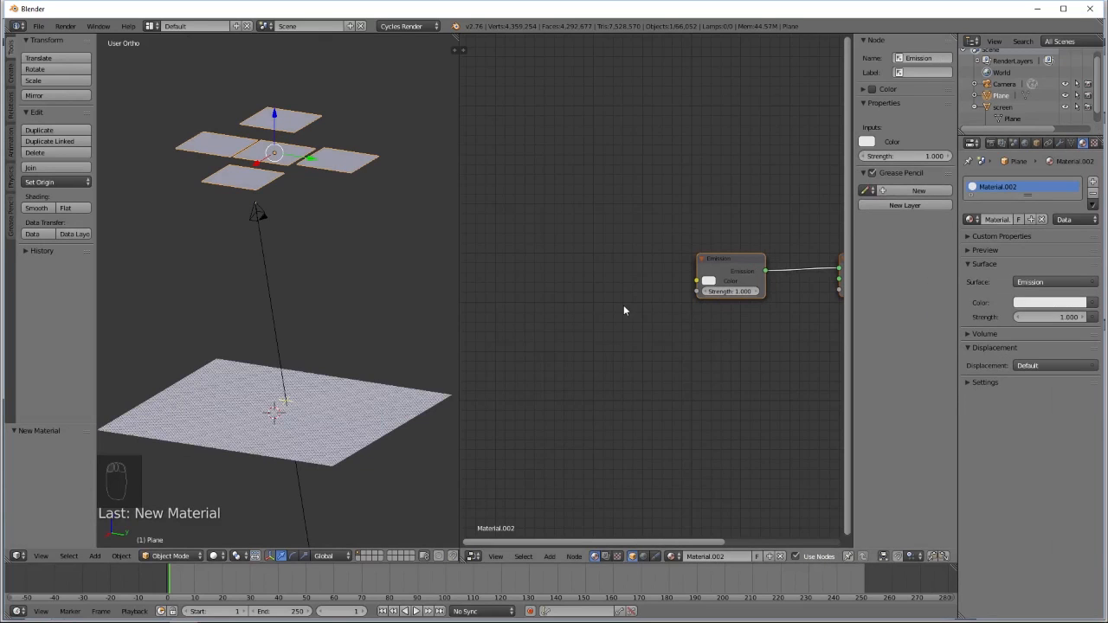
Preview the render through the camera, and move the camera about 2.12 along X.
key(KP_0)
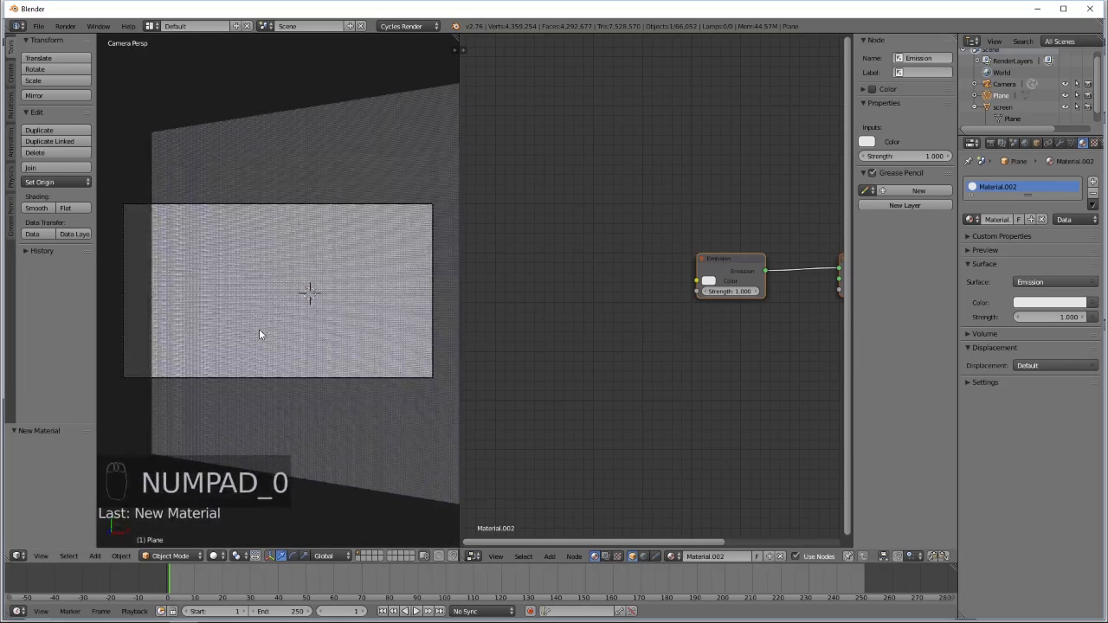
key(shift+z)
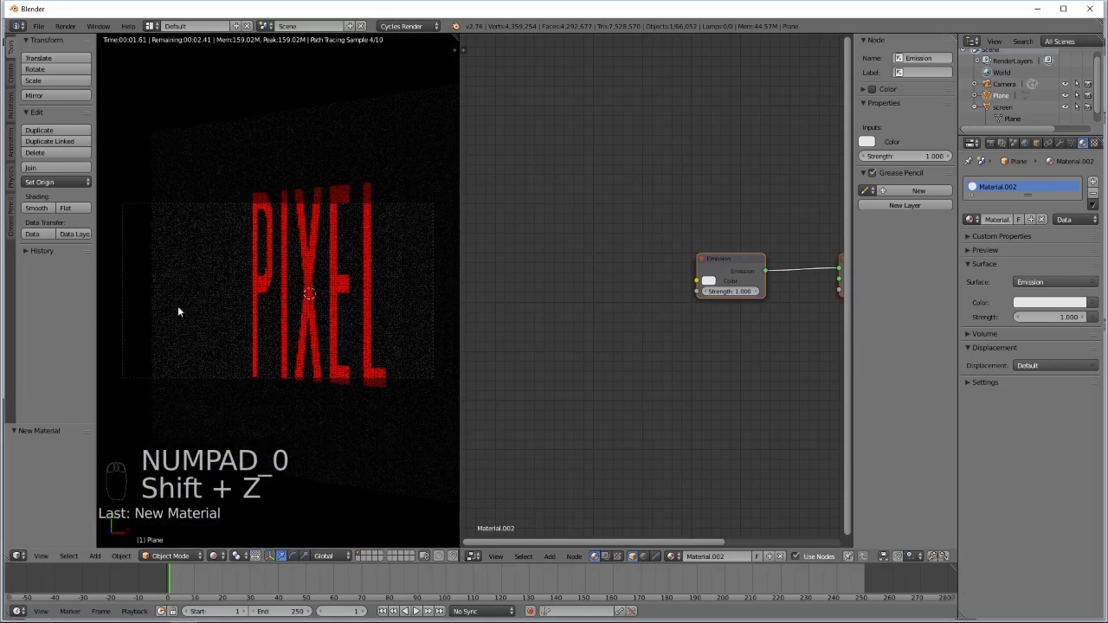
right_click(433, 298)
key(g)
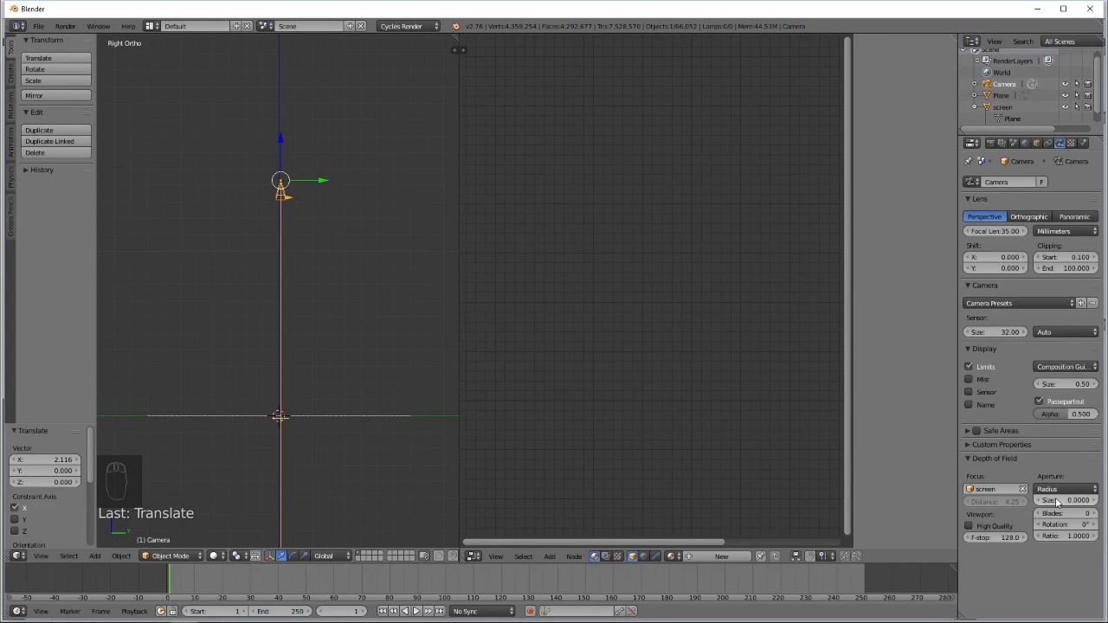
Set the camera's depth-of-field aperture size to 1 and preview the blur through the camera in rendered shading.
click(1056, 501)
text(1)
key(Return)
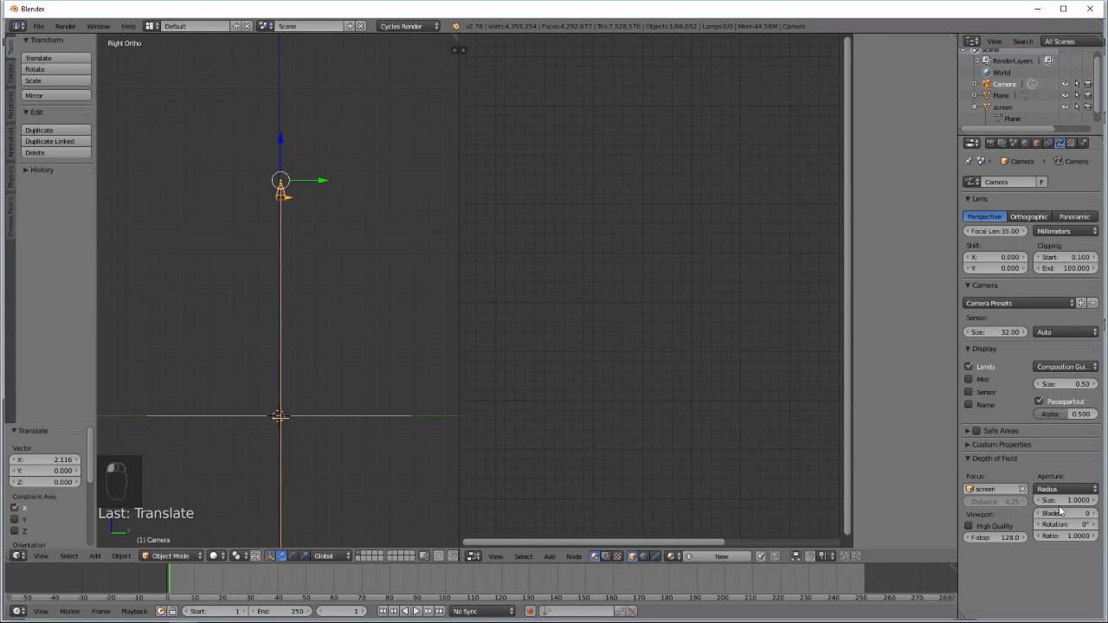
key(KP_0)
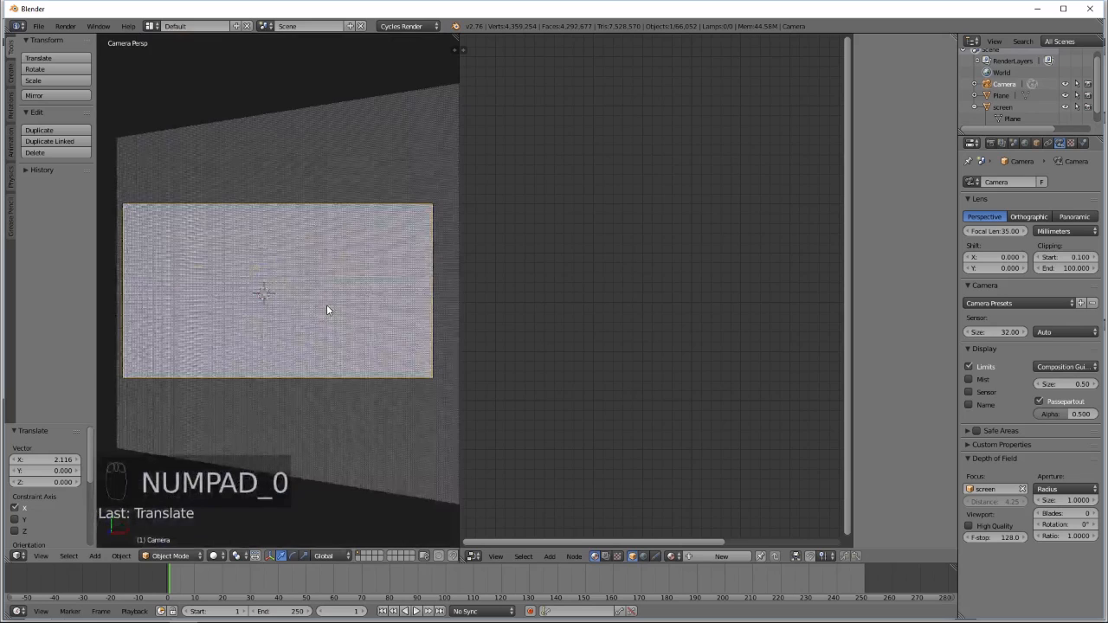
key(shift+z)
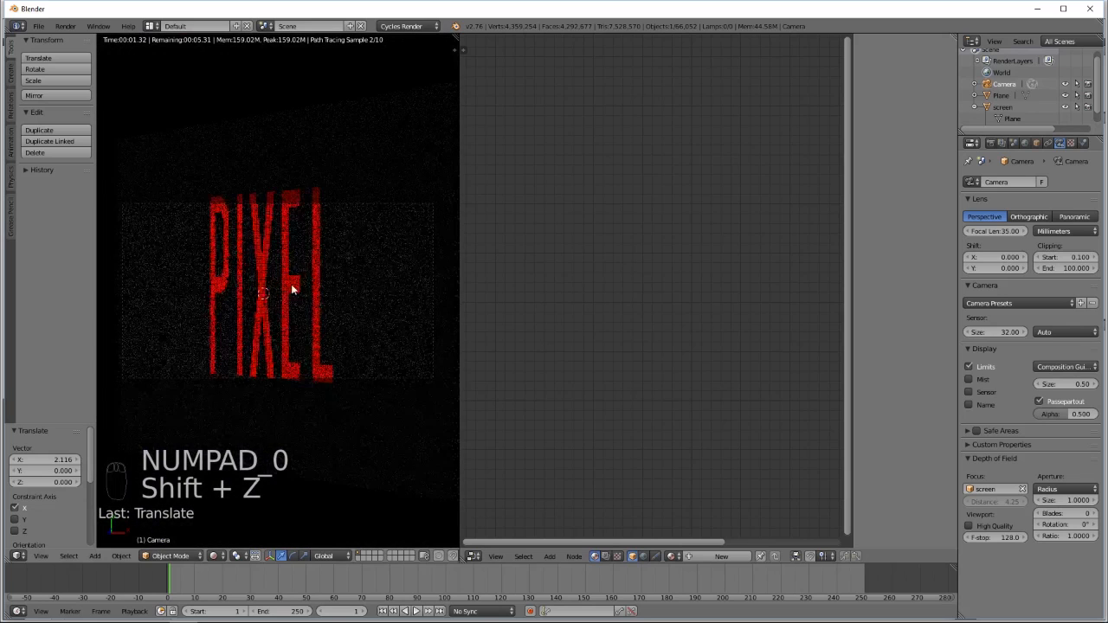
scroll(347, 270, up, 1)
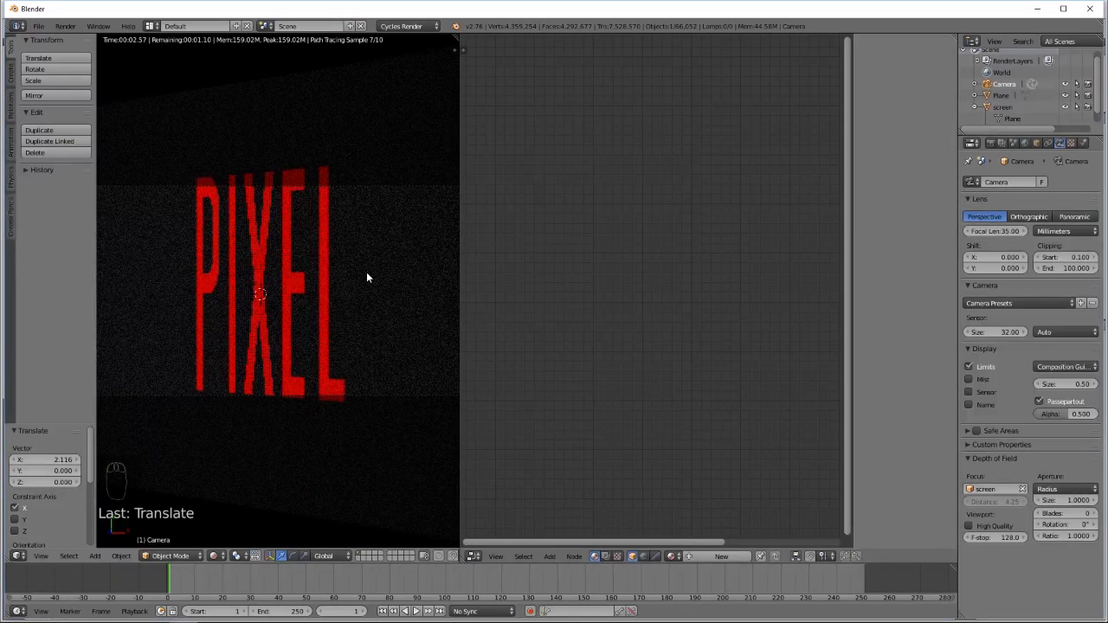
Try a depth-of-field aperture size of 2 on the camera.
click(1071, 500)
text(2)
key(Return)
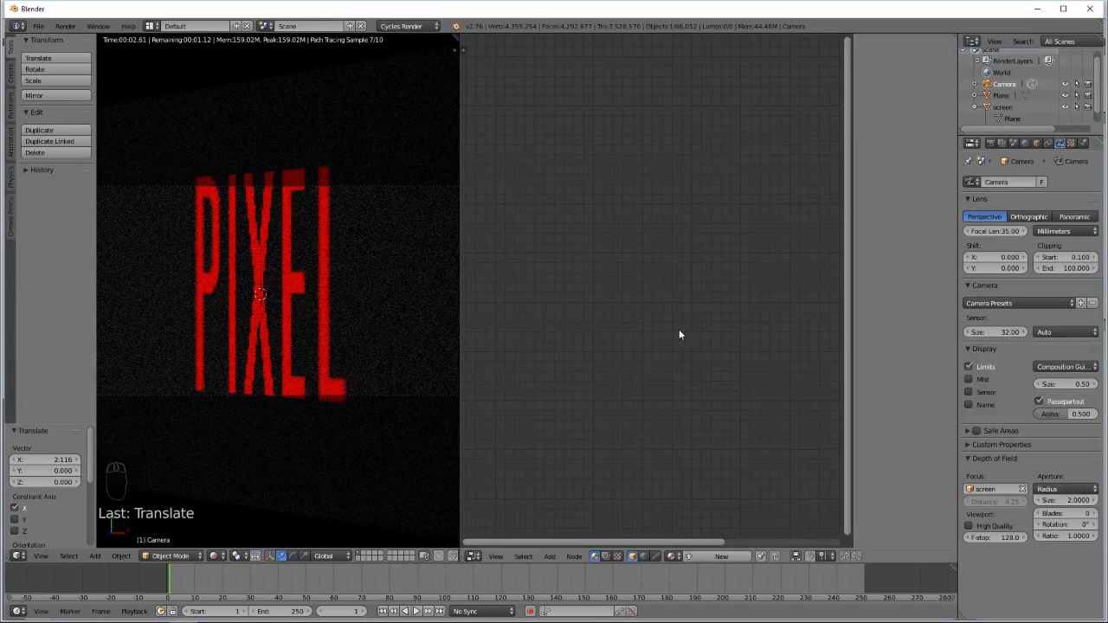
Widen the 3D view and set the camera's aperture size to 1.
drag(460, 272, 814, 329)
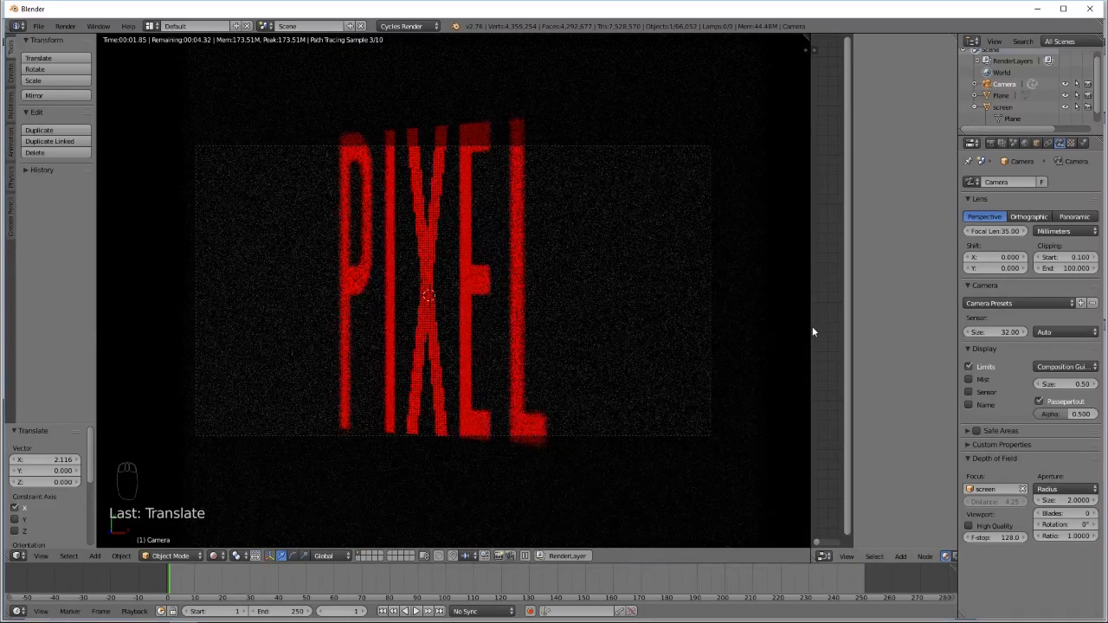
click(1074, 500)
text(1)
key(Return)
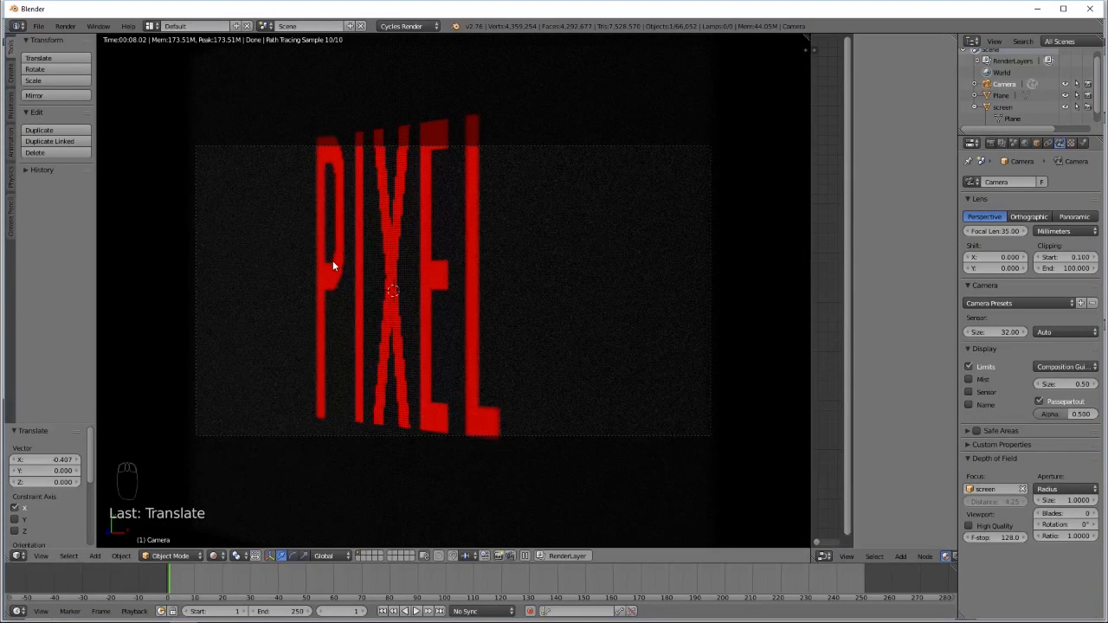
Leave rendered shading, then set the render resolution to 100% and the render samples to 150.
key(shift+z)
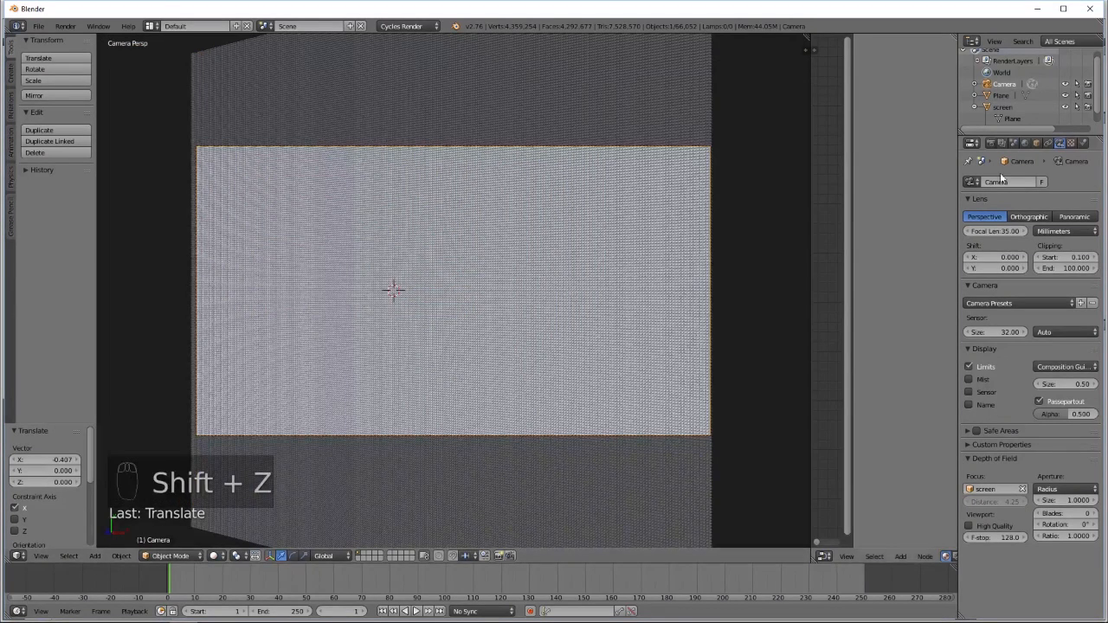
click(991, 143)
drag(996, 321, 1032, 322)
scroll(983, 442, down, 1)
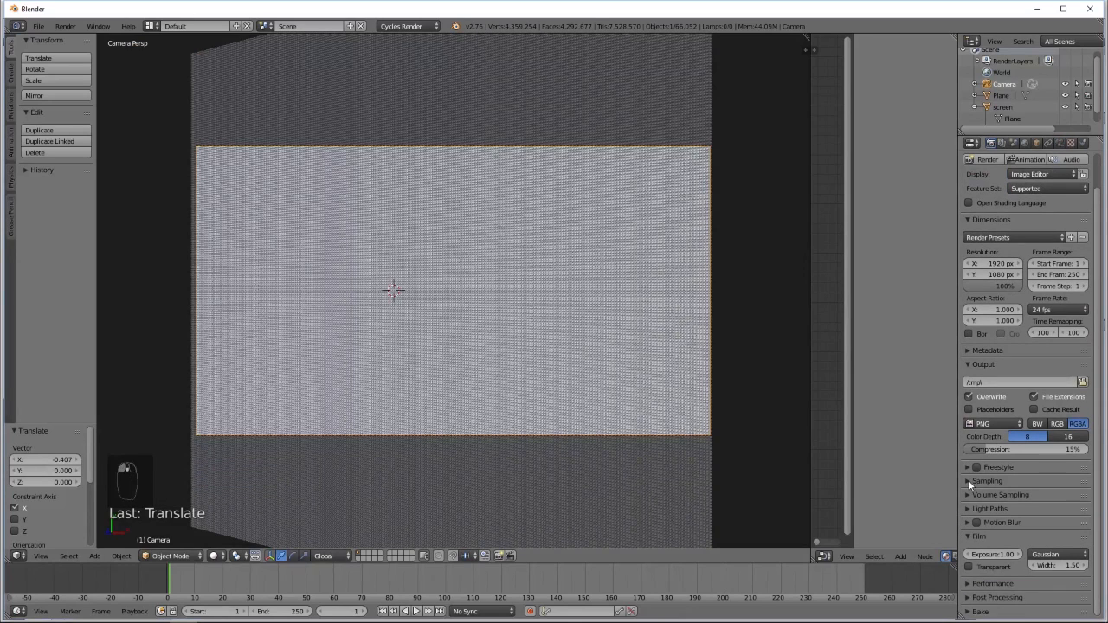
click(970, 480)
click(1052, 539)
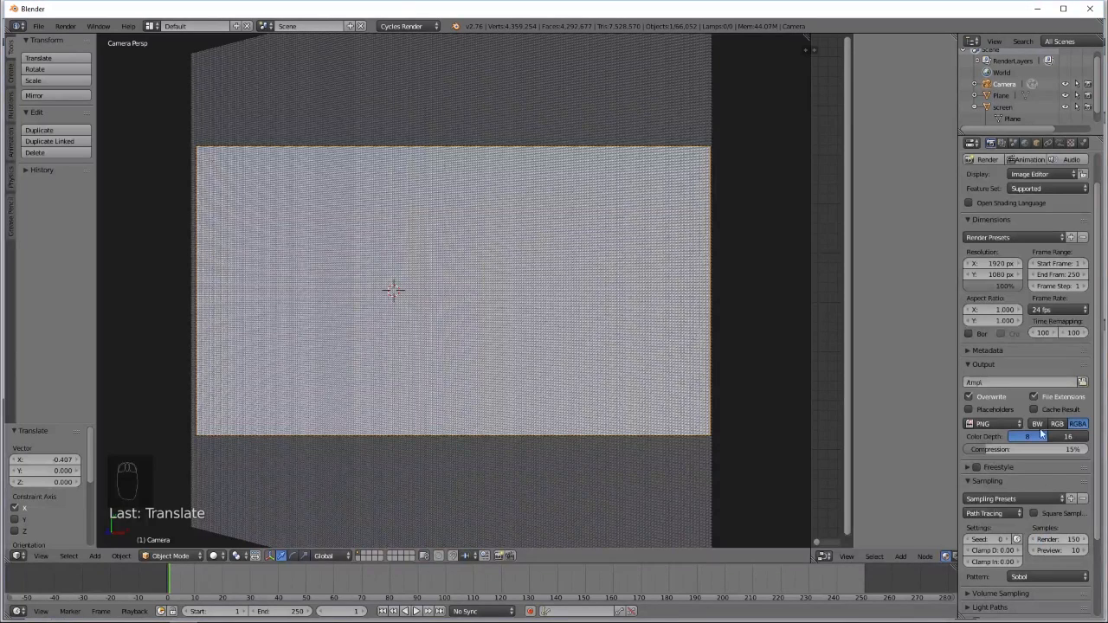
Render the image and inspect the PIXEL lettering up close.
scroll(1038, 410, up, 2)
click(985, 195)
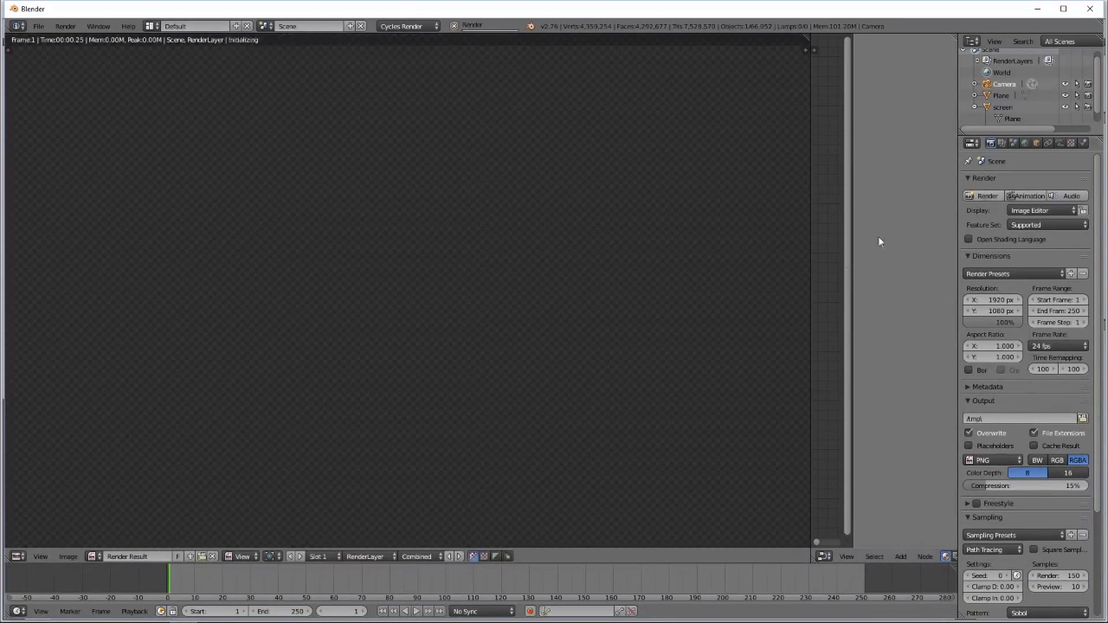
scroll(467, 301, up, 6)
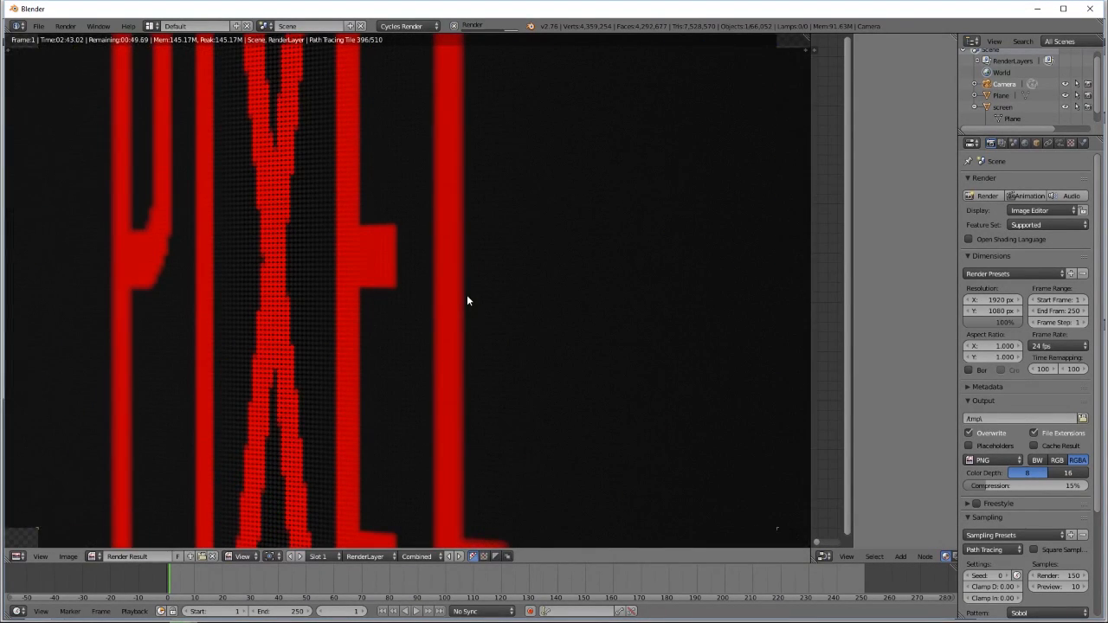
scroll(468, 296, down, 3)
Set up a compositing Node Editor beside the render result and enable Use Nodes.
click(426, 558)
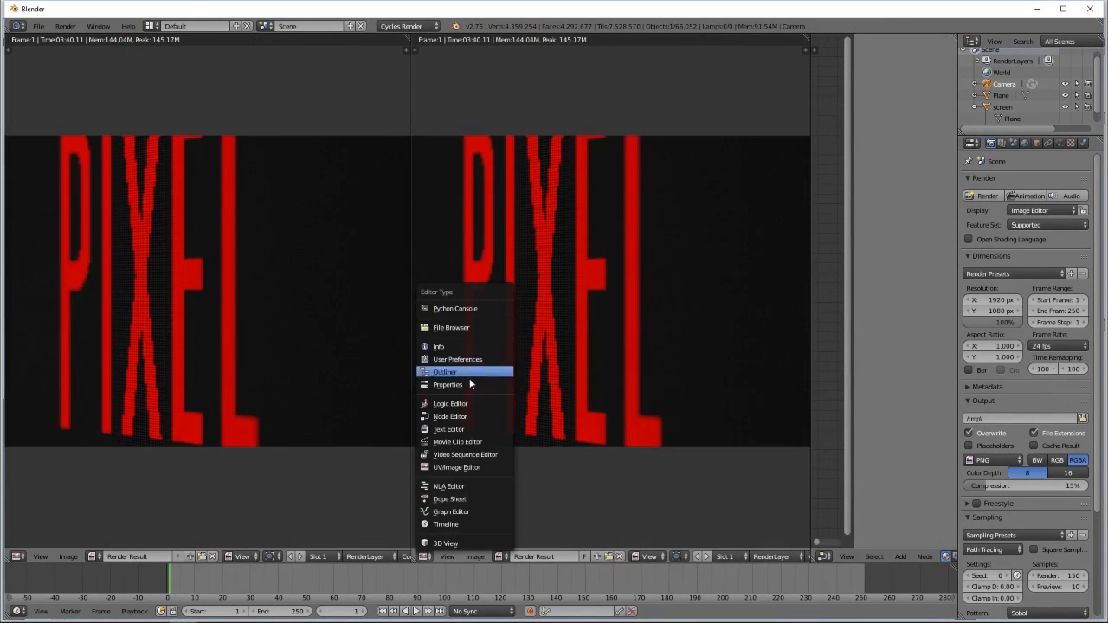
click(455, 417)
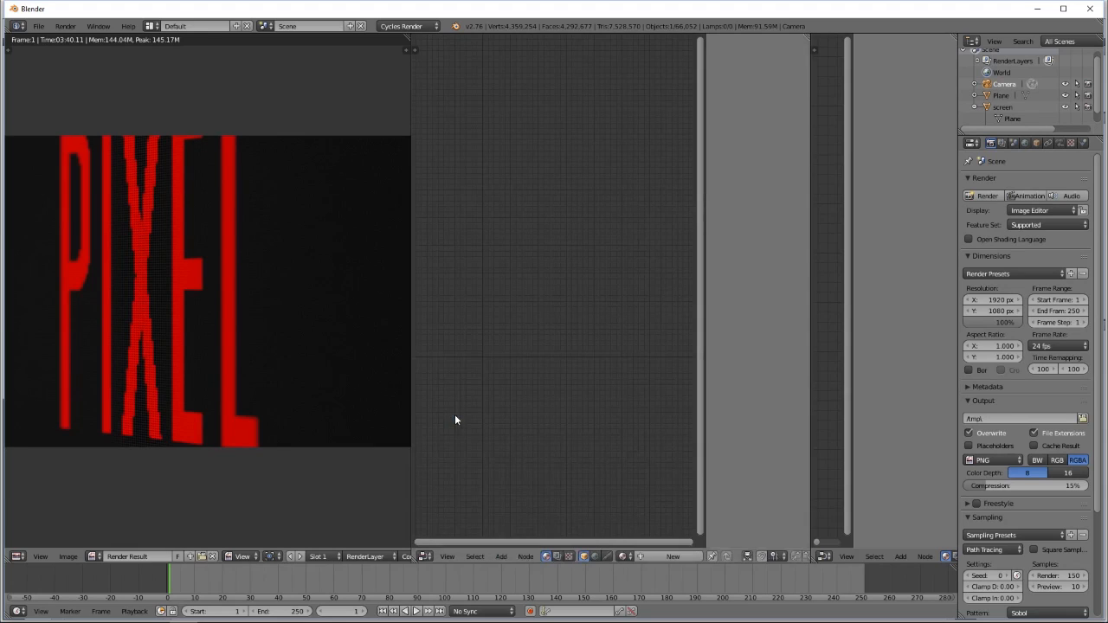
click(558, 557)
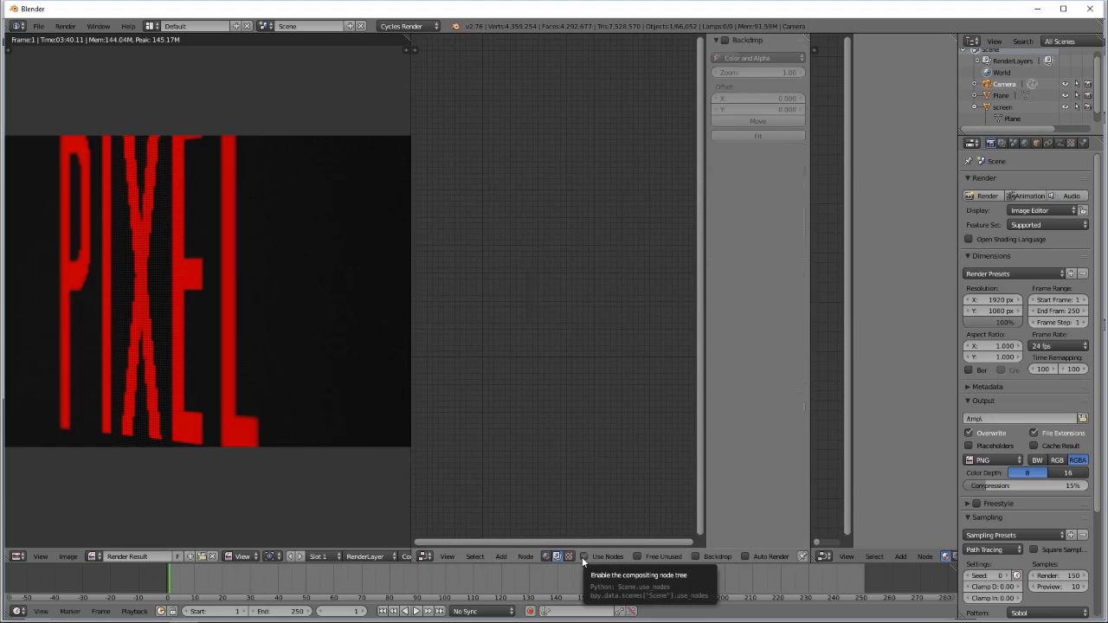
click(584, 557)
scroll(530, 304, up, 2)
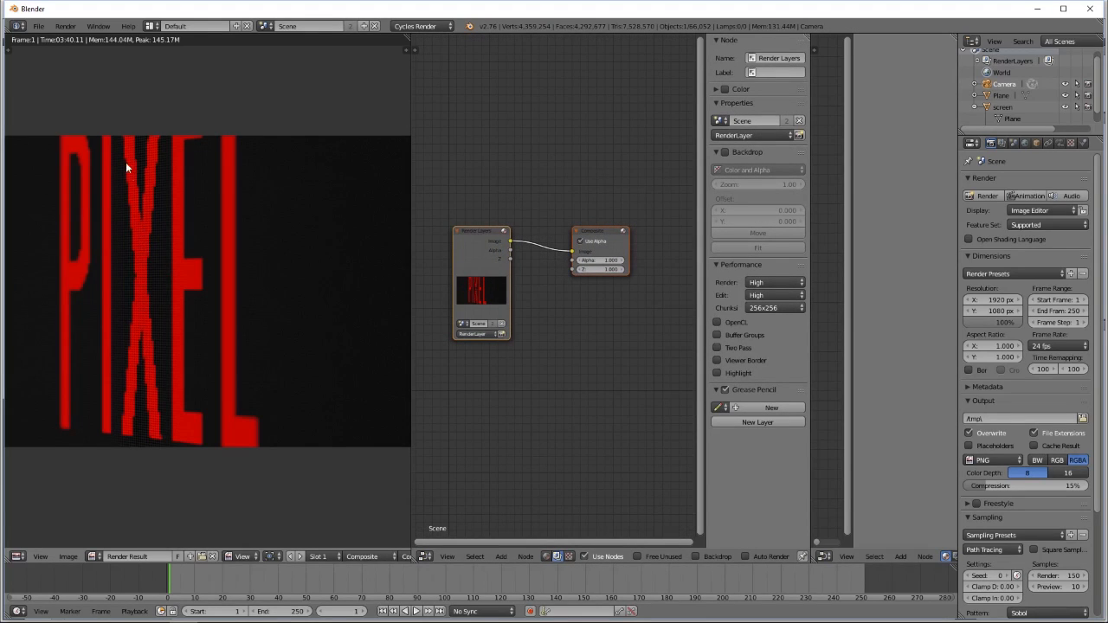
Move the Composite node aside and insert a Glare node on the link from Render Layers.
drag(598, 235, 664, 256)
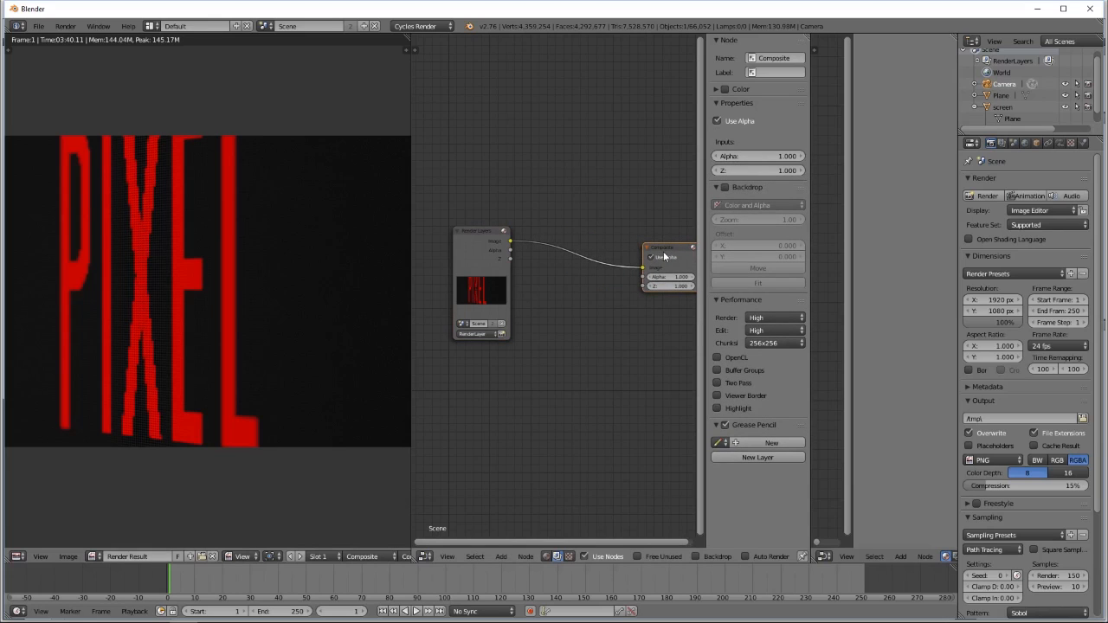
key(shift+a)
mouse_move(648, 314)
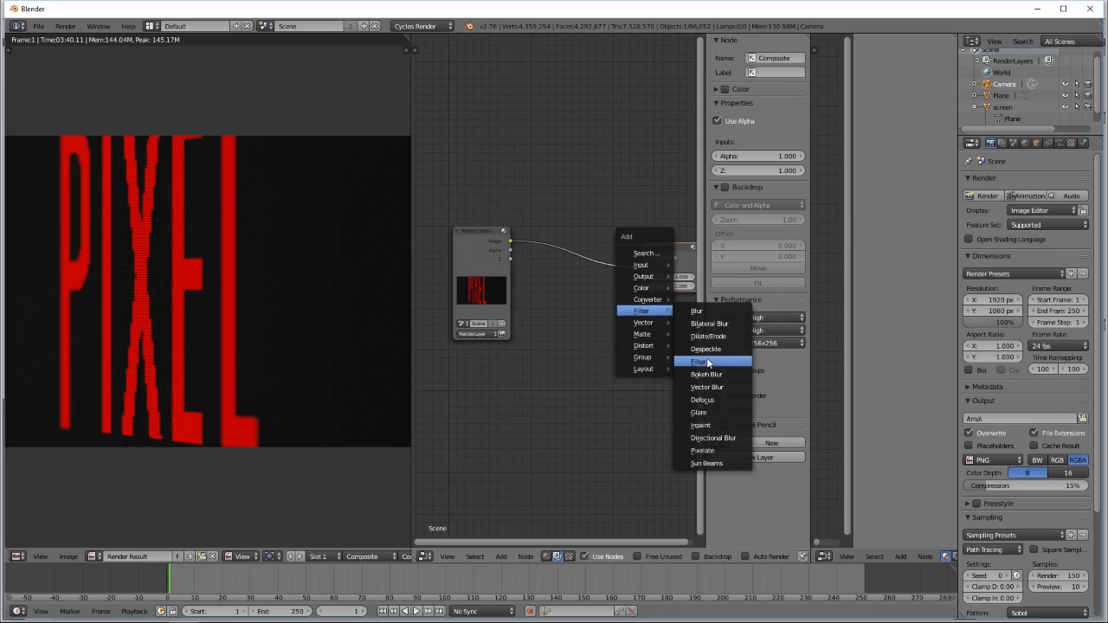
click(701, 413)
click(534, 212)
Set the Glare node to Fog Glow with a threshold of 0 and a size of 9.
click(568, 244)
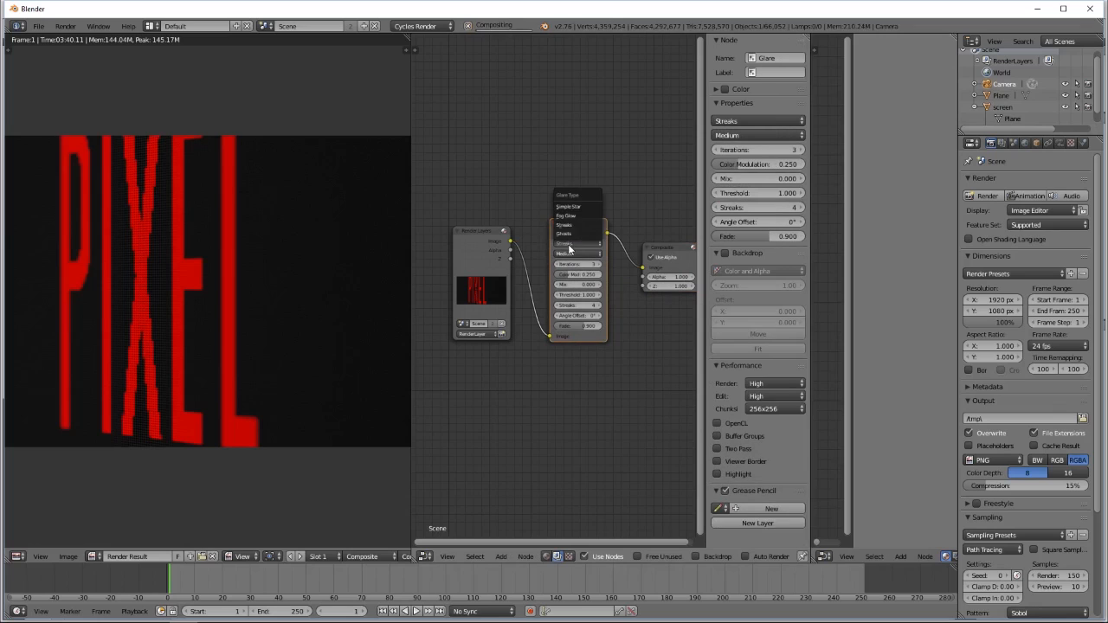
click(566, 217)
drag(590, 275, 555, 275)
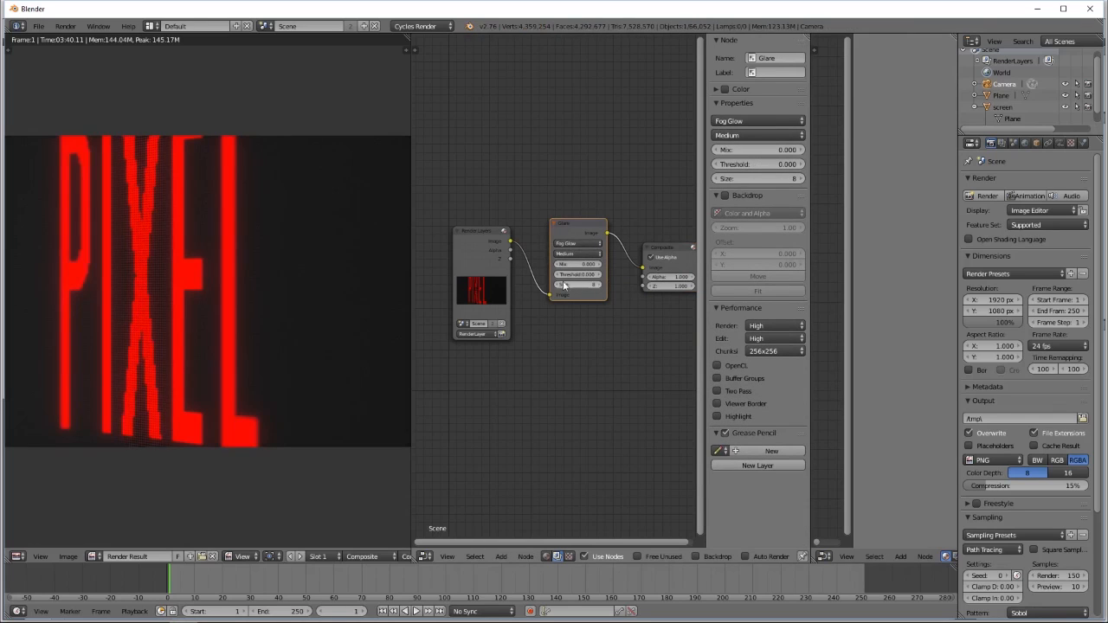
click(599, 284)
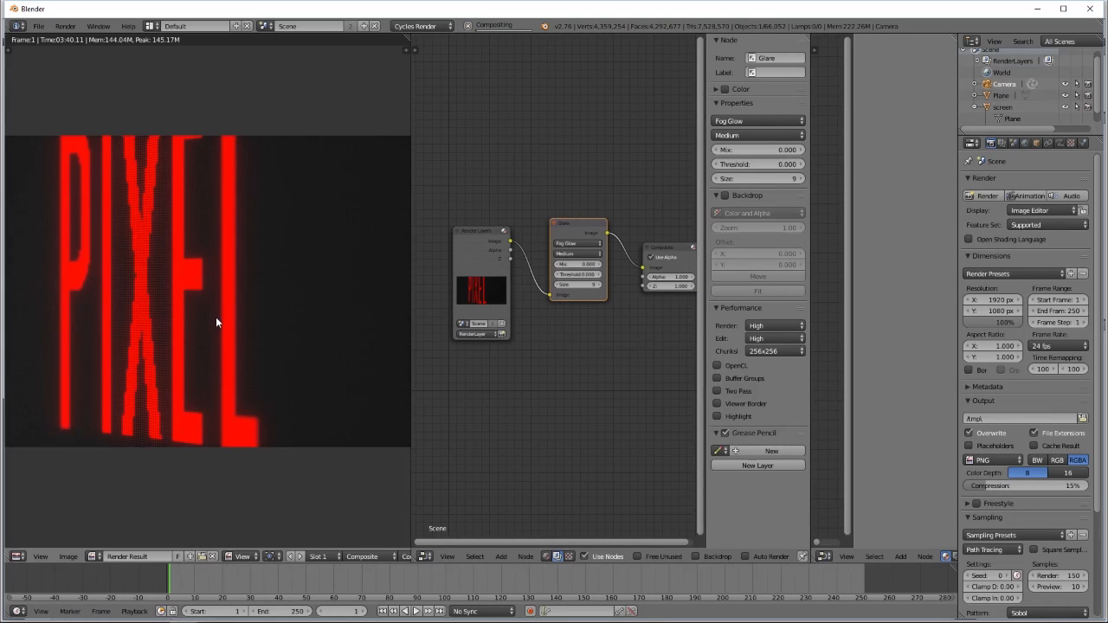
Move Render Layers away from the Glare node and insert a Bright/Contrast node between them.
drag(482, 232, 403, 252)
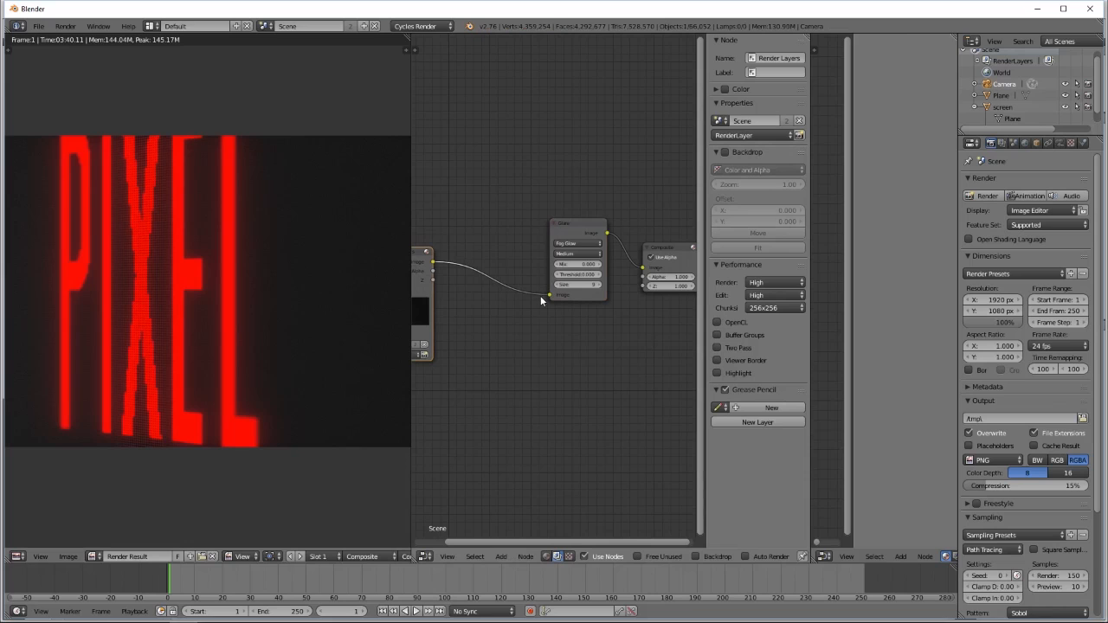
key(shift+a)
mouse_move(524, 274)
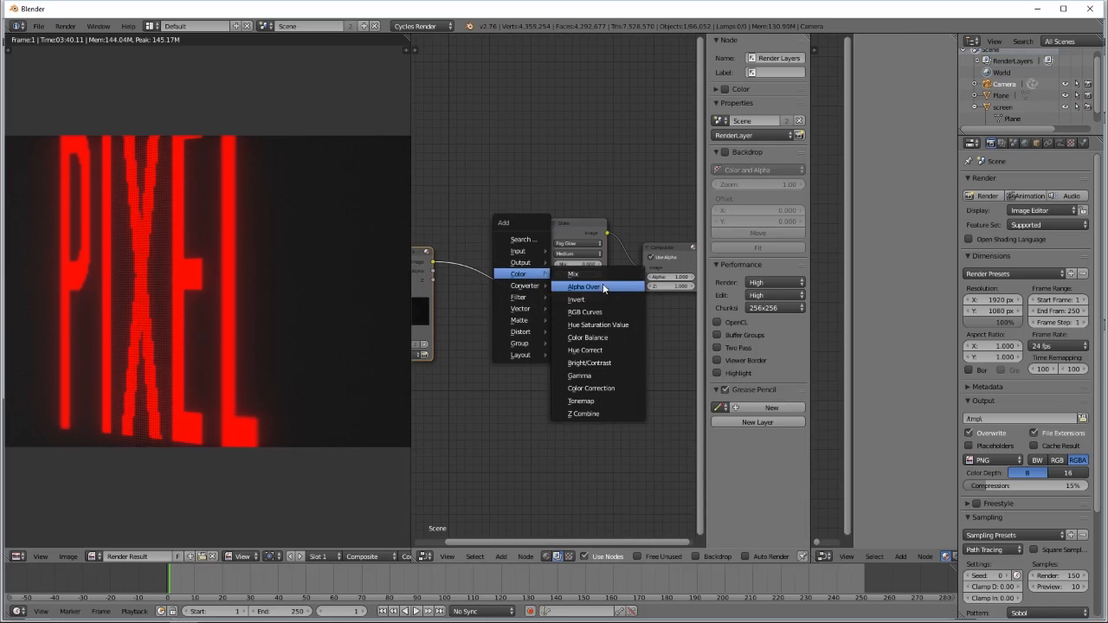
click(598, 363)
click(457, 252)
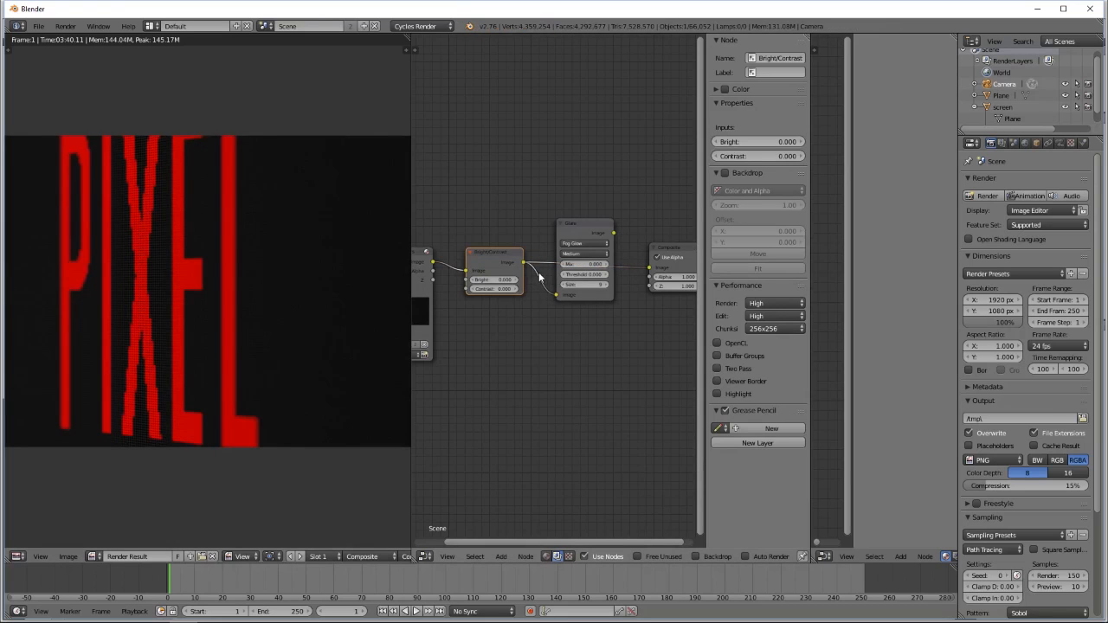
Set the Bright/Contrast node to Bright 1.9 and Contrast 5.1, and reconnect the Glare output to Composite.
mouse_move(496, 280)
mouse_down()
mouse_move(524, 280)
mouse_move(496, 289)
mouse_move(533, 290)
mouse_move(492, 291)
mouse_move(481, 280)
mouse_up()
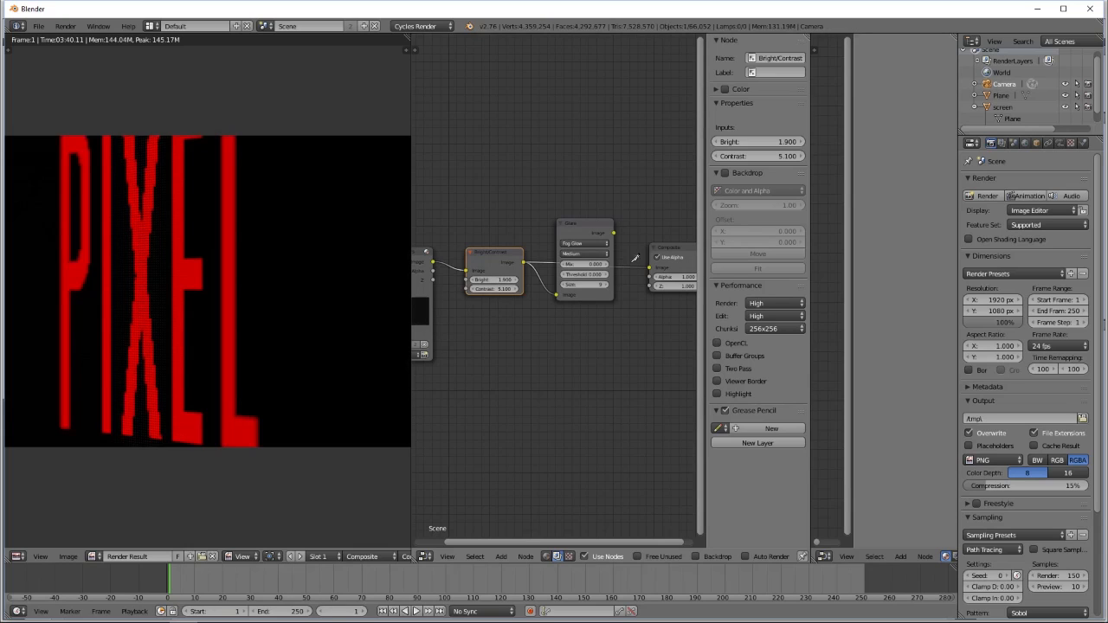
click(613, 242)
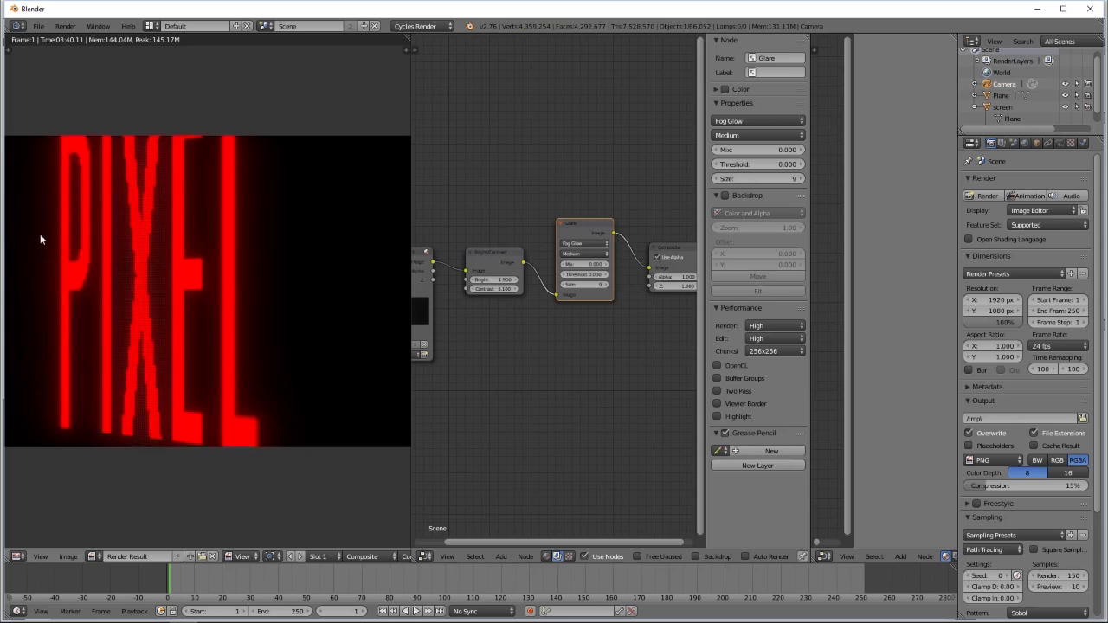
scroll(140, 306, up, 5)
scroll(155, 302, down, 5)
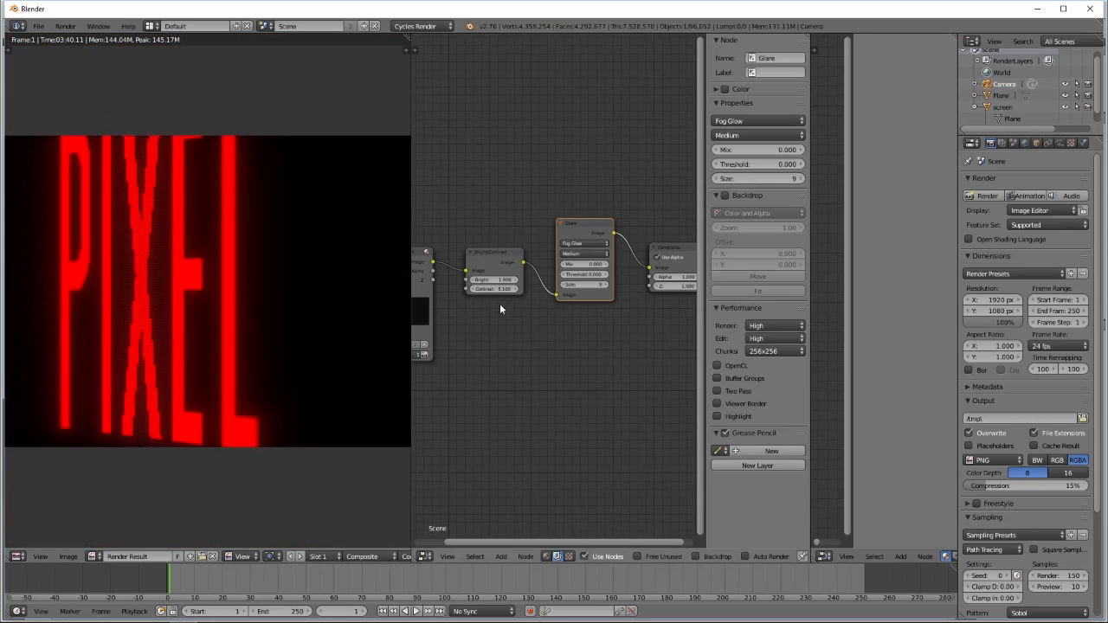
Add a Fast Gaussian Blur node, feeding it from the Render Layers image and linking its output to Composite.
key(shift+a)
mouse_move(535, 342)
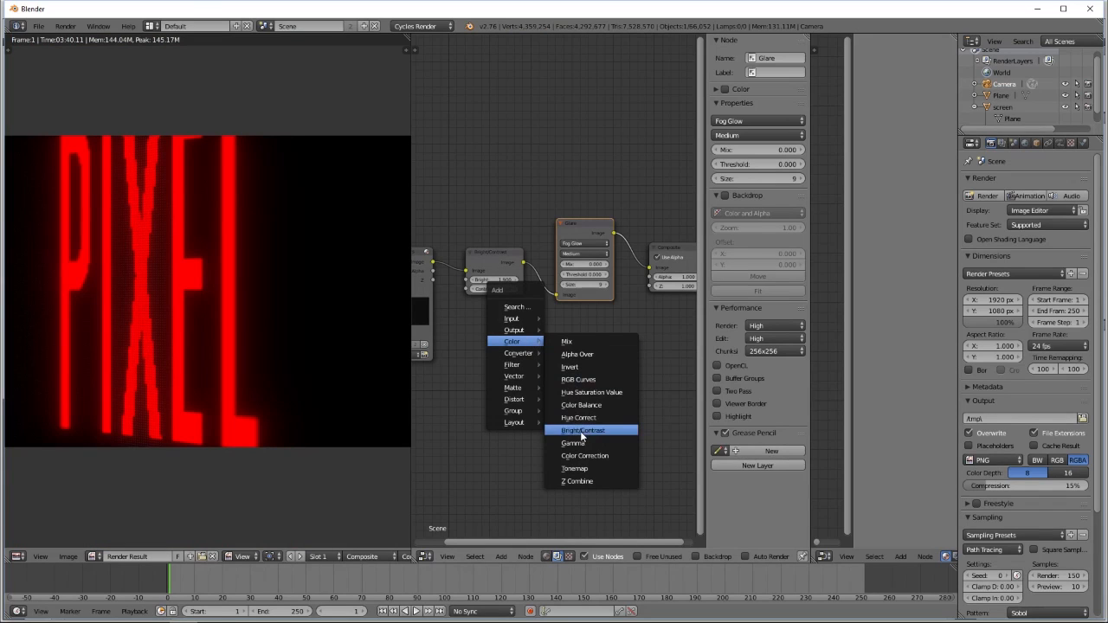
mouse_move(527, 376)
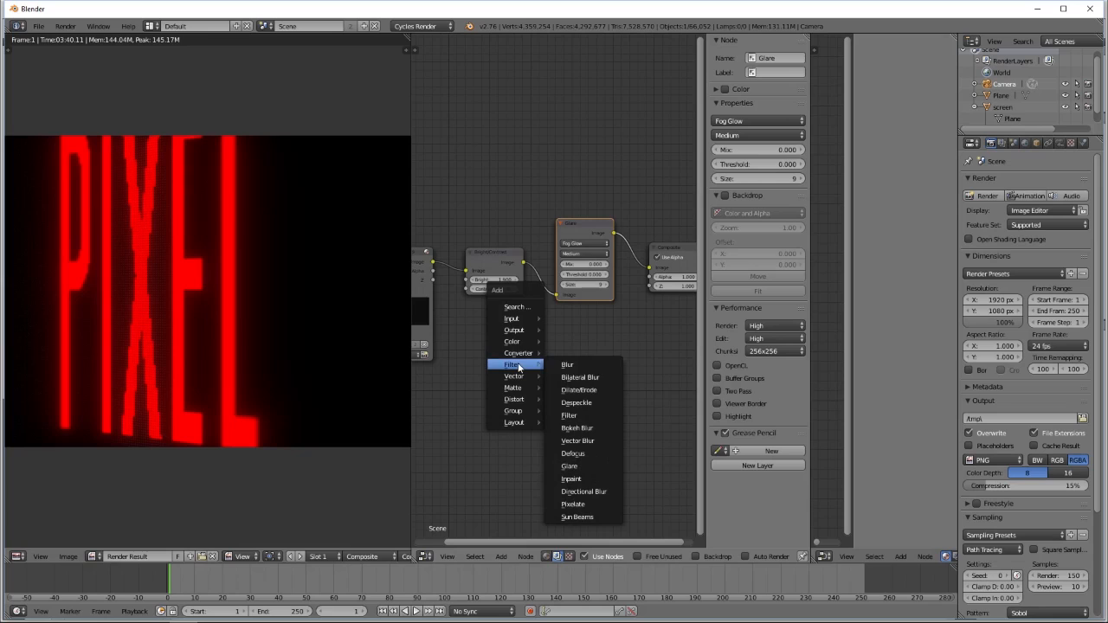
click(565, 372)
click(488, 332)
click(501, 353)
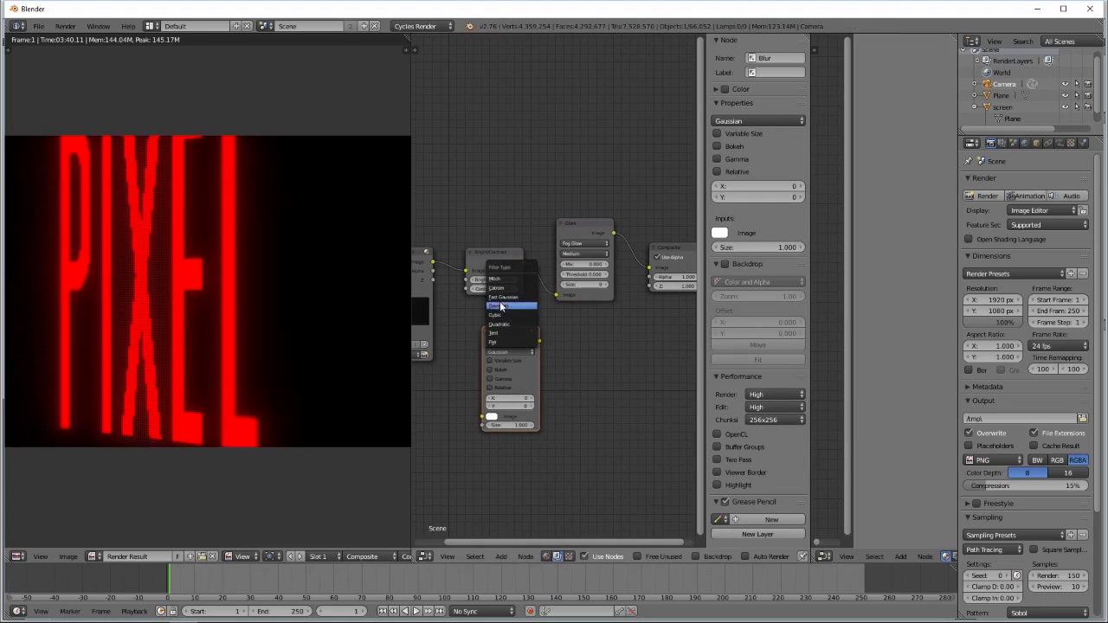
click(511, 296)
drag(433, 262, 479, 391)
drag(539, 341, 650, 268)
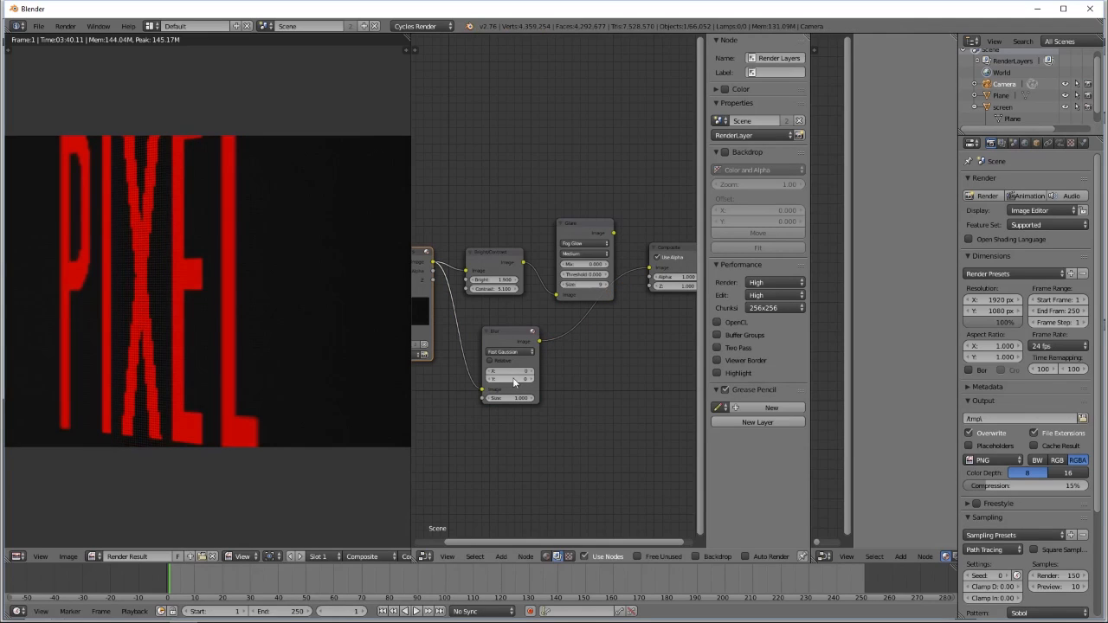
Set the Blur node's X and Y values to 100.
click(511, 371)
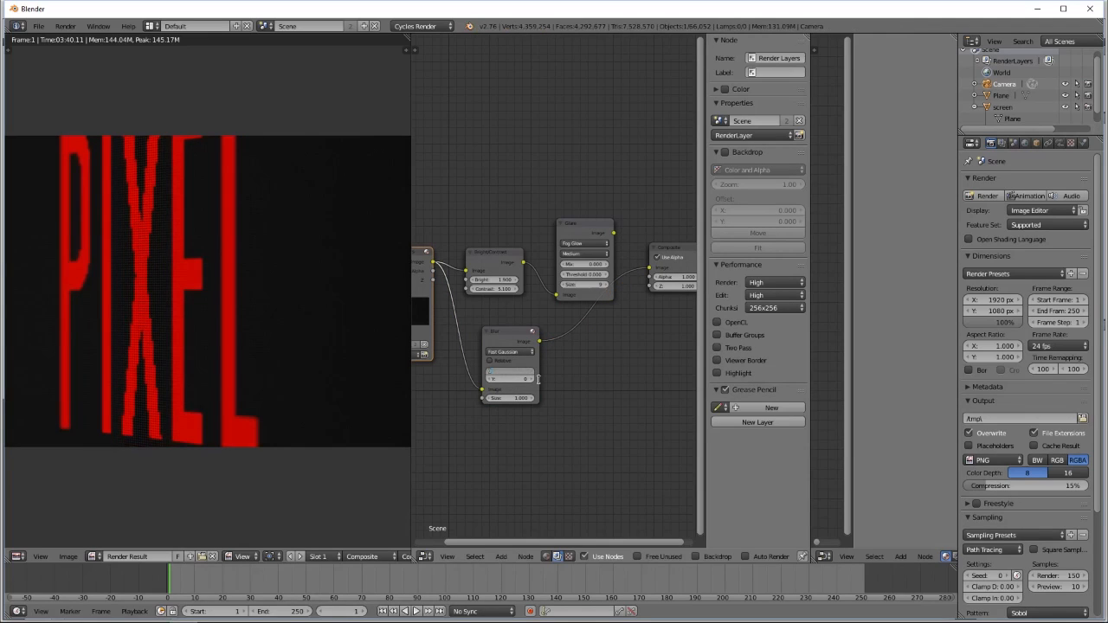
text(100)
key(Return)
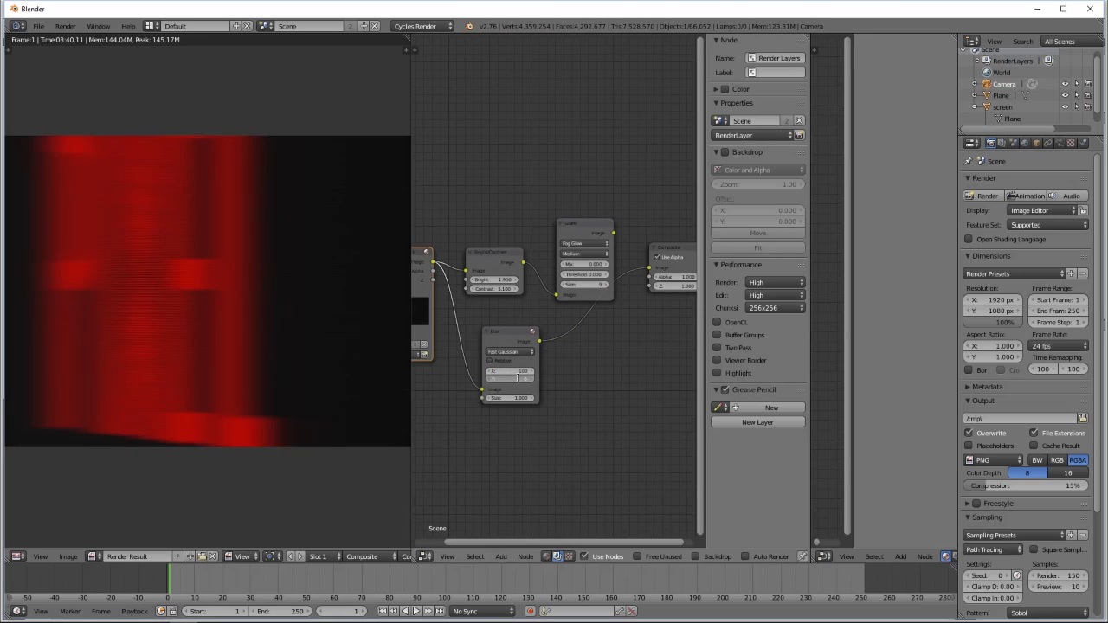
key(Return)
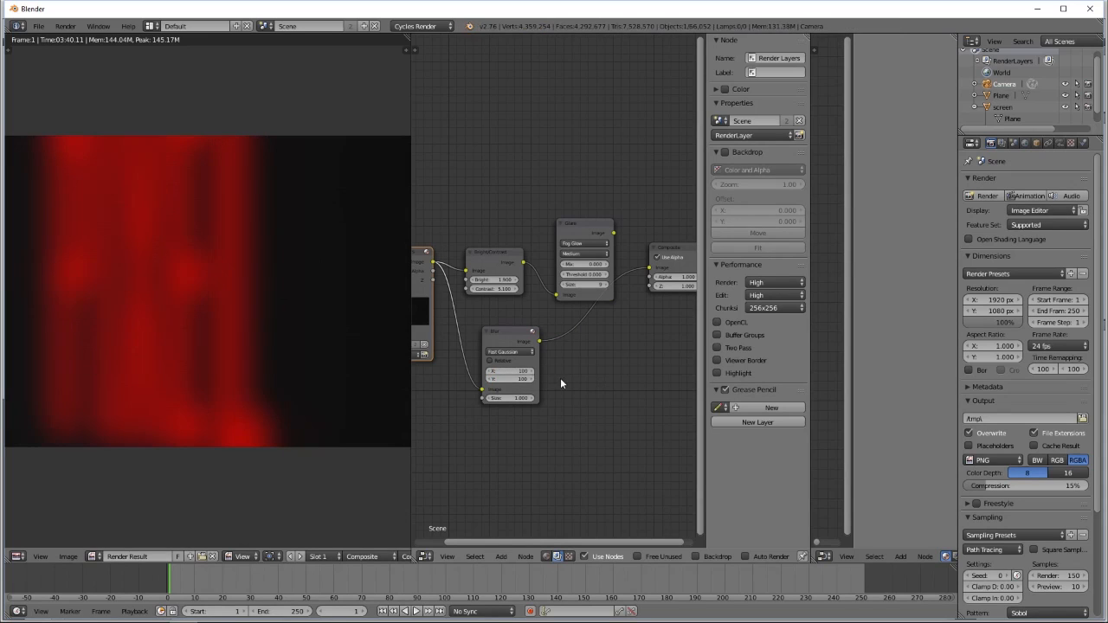
Set the Blur node's X and Y values to 50.
click(519, 371)
text(50)
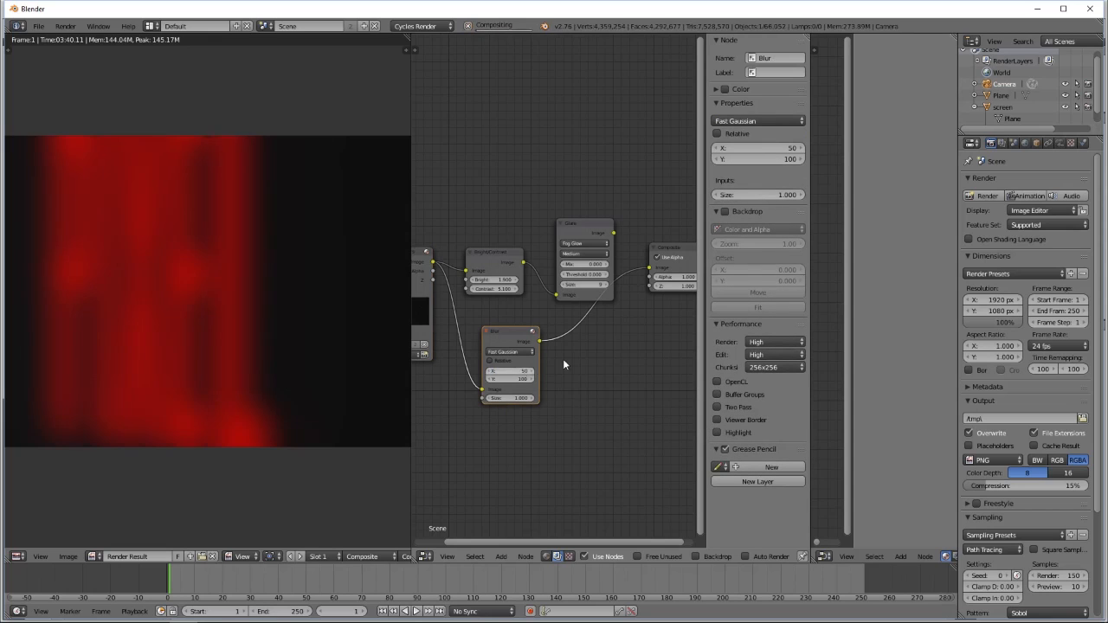
key(Tab)
text(50)
key(Return)
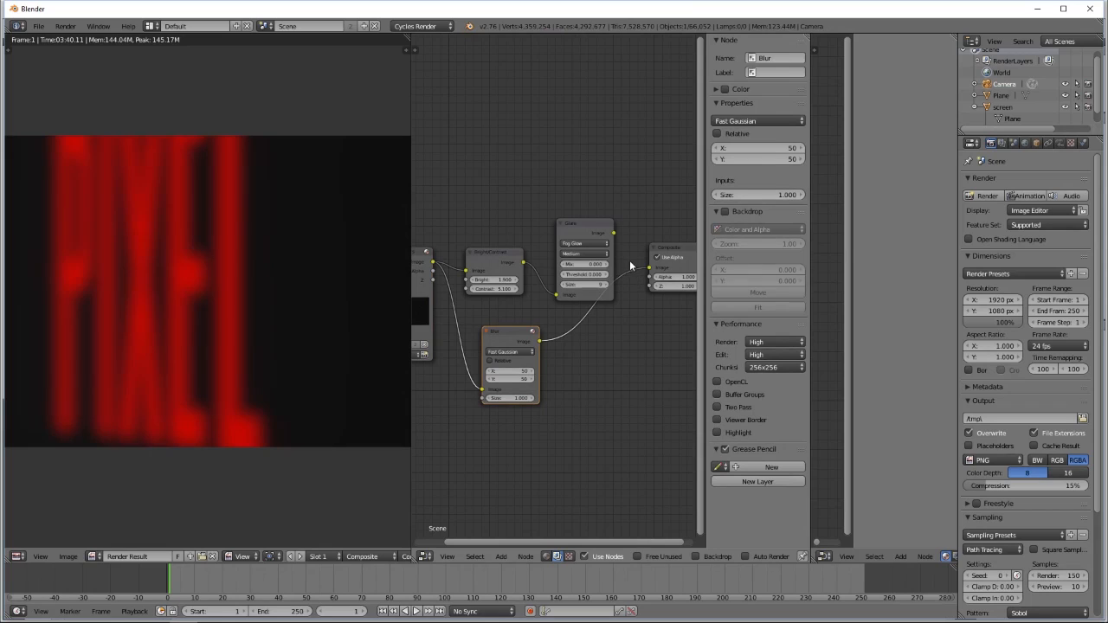
Add a Mix node beside the Blur node and set its blend type to Add.
key(shift+a)
mouse_move(600, 284)
click(663, 288)
click(608, 345)
click(603, 345)
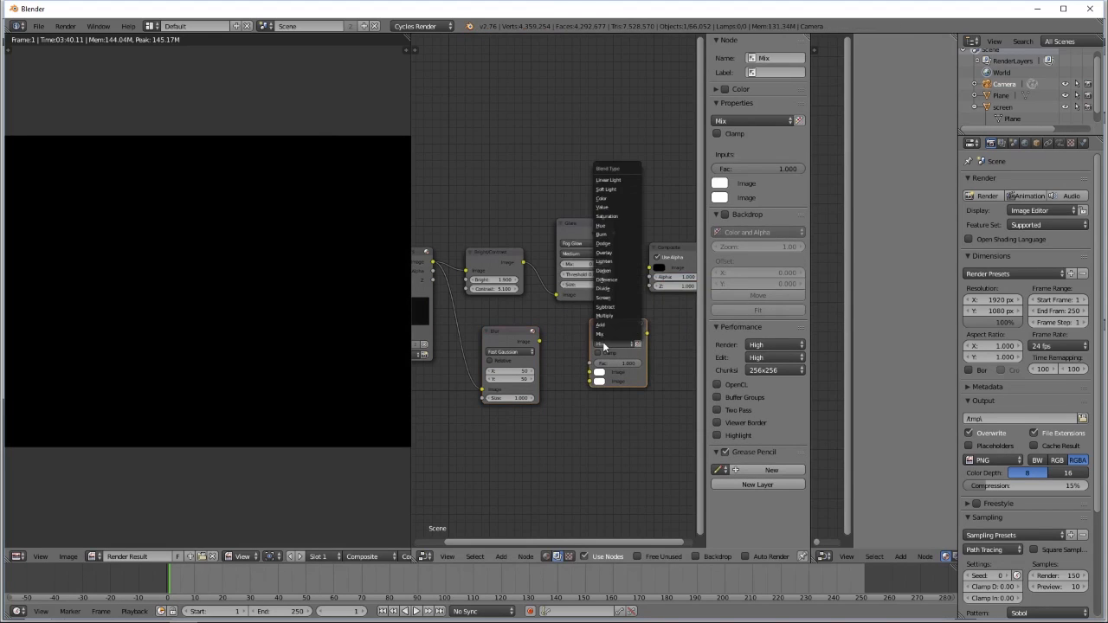
click(607, 326)
Link Glare and Blur into the Add node's image inputs, connect its output to Composite, and set its factor to 0.409.
drag(616, 236, 590, 372)
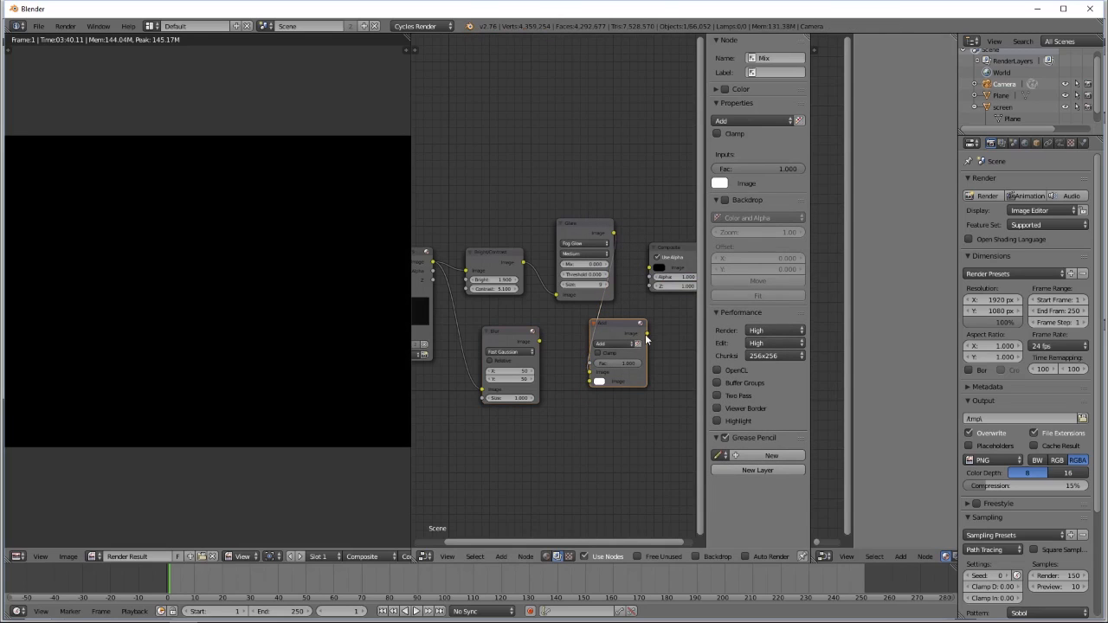
drag(646, 334, 649, 268)
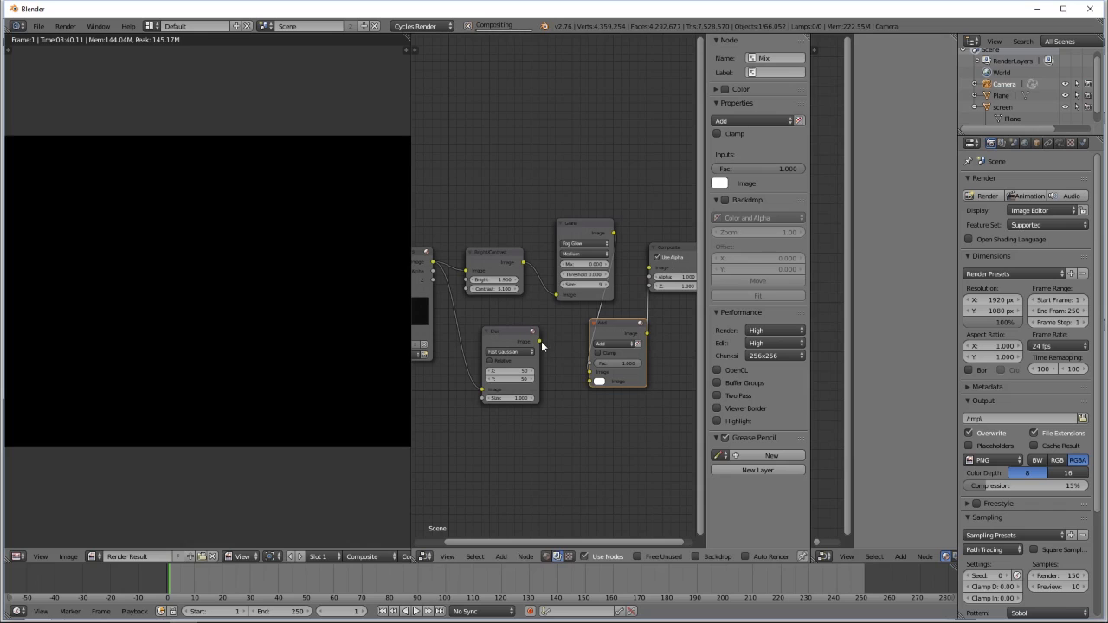
drag(540, 342, 597, 383)
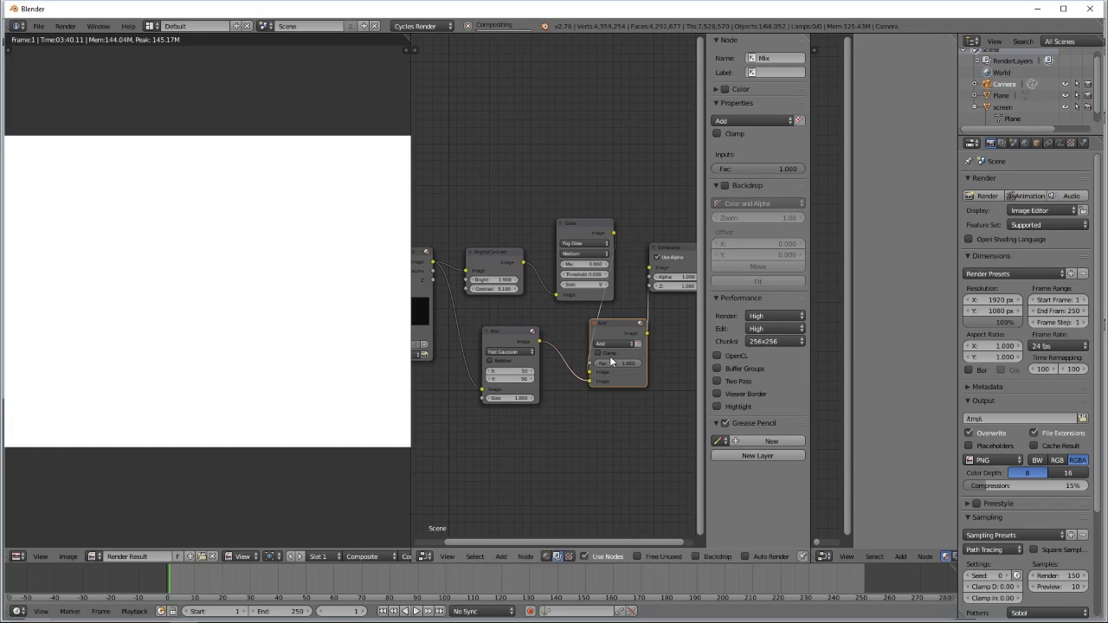
drag(611, 363, 555, 362)
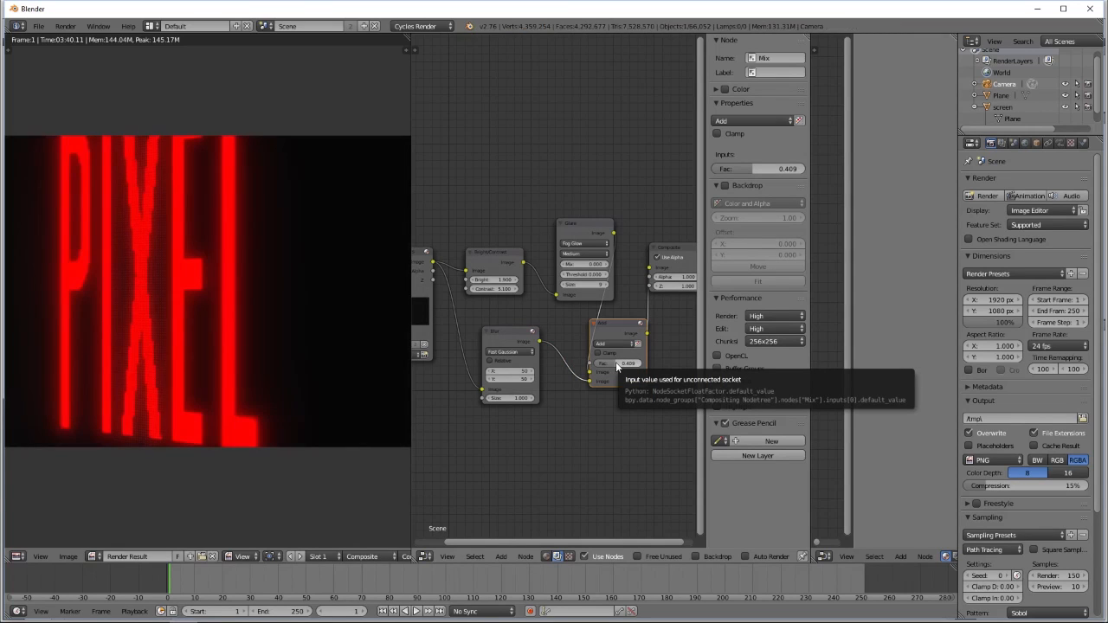
Spread out the Render Layers, Bright/Contrast, Glare and Composite nodes to make room in the node tree.
click(573, 232)
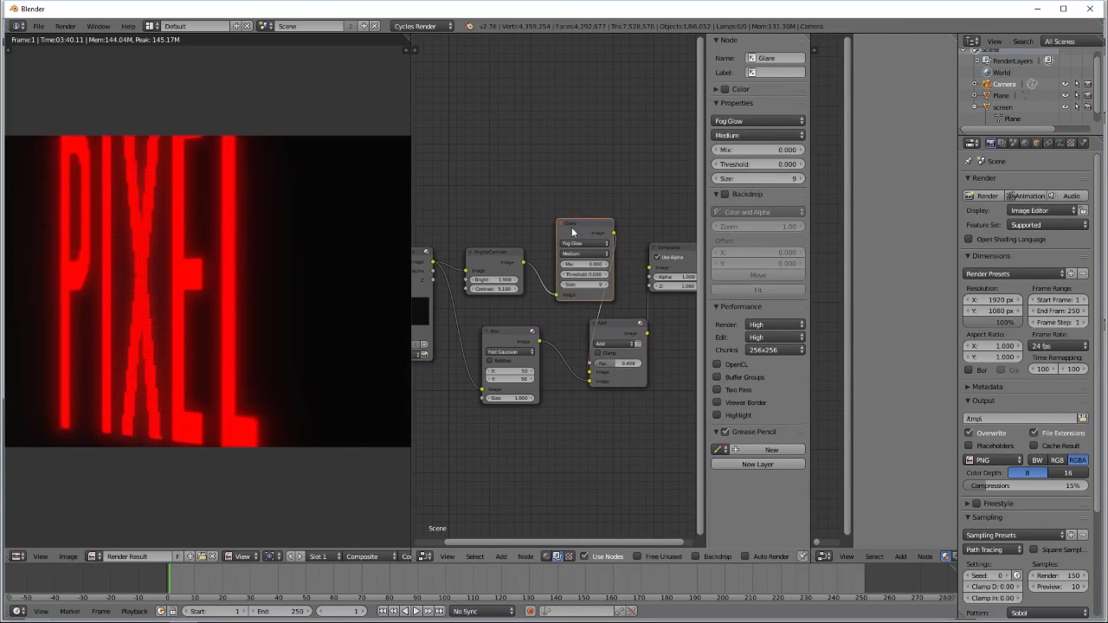
drag(572, 232, 553, 233)
middle_drag(511, 375, 613, 430)
drag(505, 307, 469, 315)
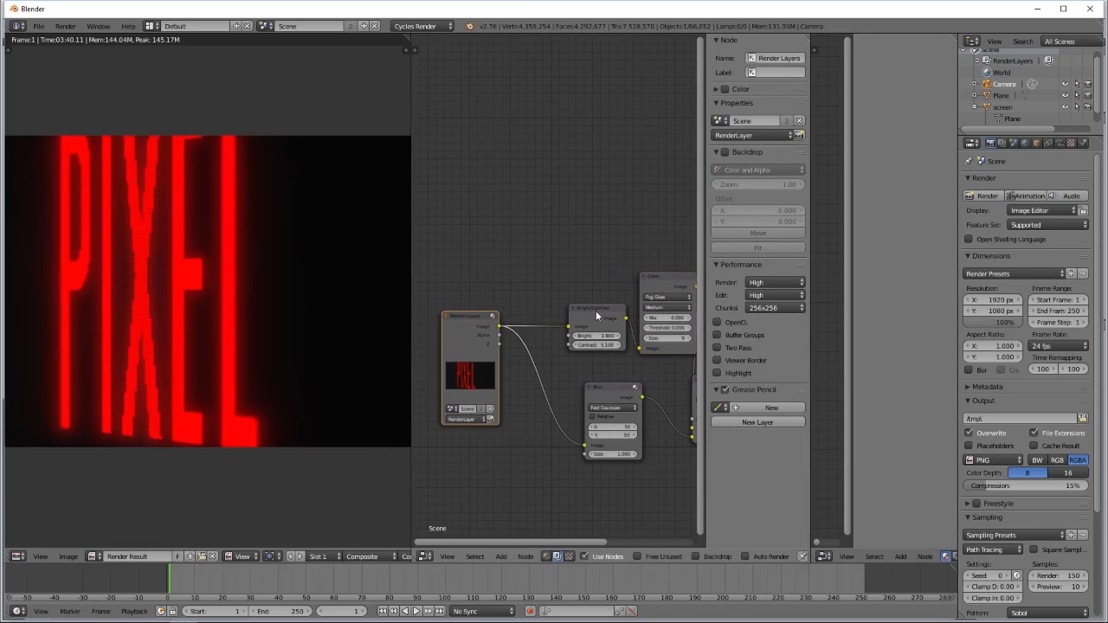
drag(596, 316, 569, 313)
drag(653, 280, 626, 279)
middle_drag(638, 343, 520, 340)
drag(650, 304, 656, 342)
Duplicate the Add node and insert the copy on the link before Composite.
click(470, 419)
key(shift+d)
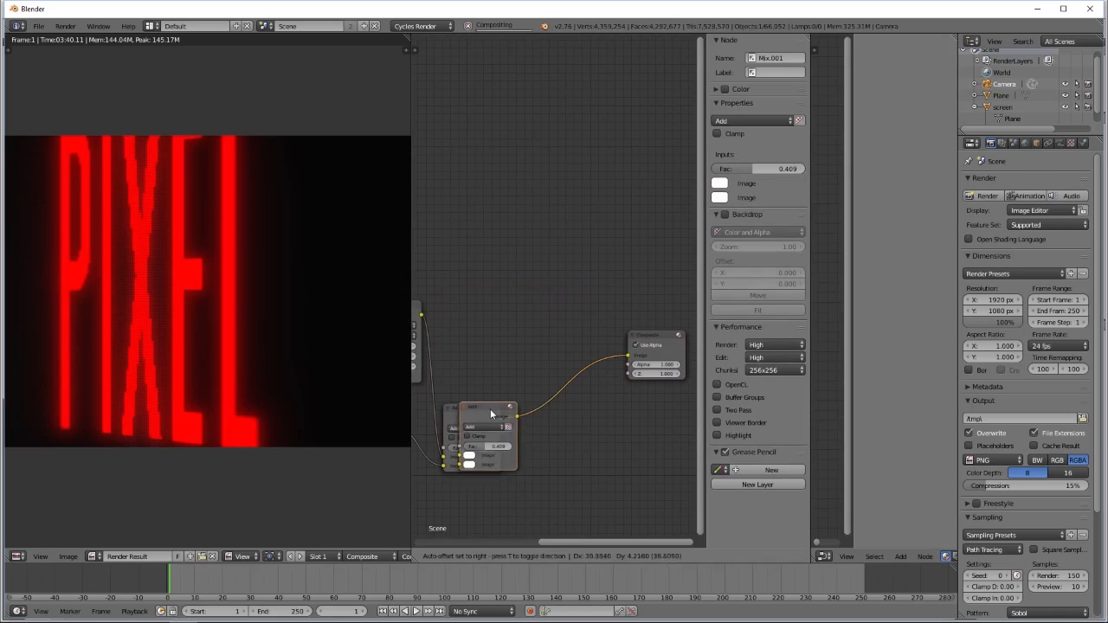
click(581, 360)
Link the Render Layers image to the duplicated Add node's first image input and the first Add node's output to its second.
middle_drag(491, 370, 665, 345)
scroll(528, 351, down, 3)
middle_drag(512, 350, 486, 348)
drag(424, 323, 649, 363)
middle_drag(650, 364, 548, 398)
scroll(548, 381, up, 3)
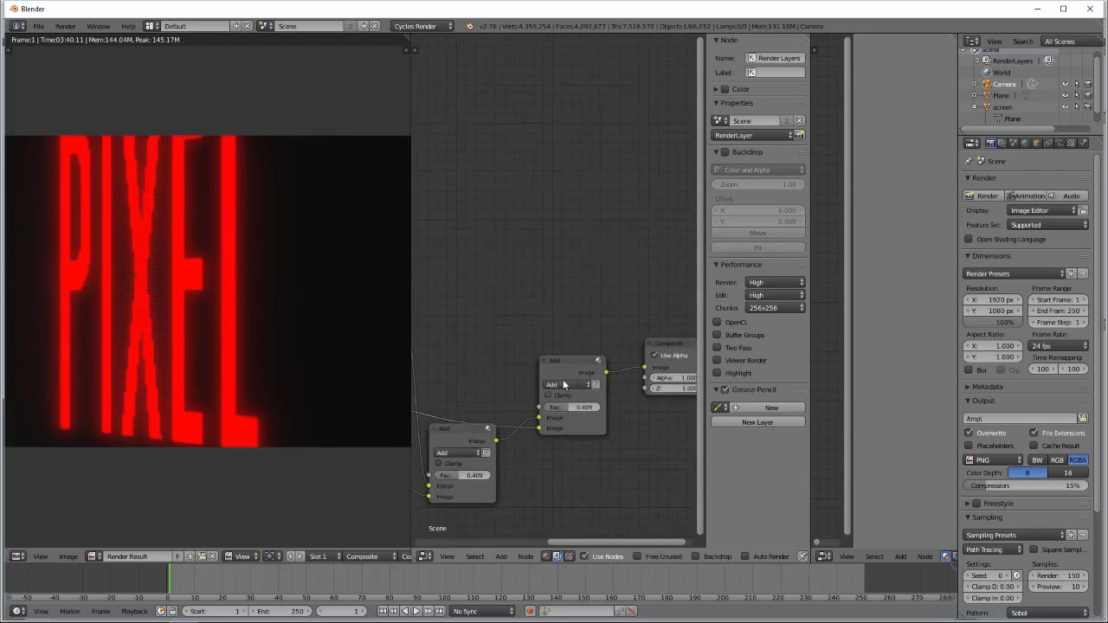
drag(546, 388, 544, 398)
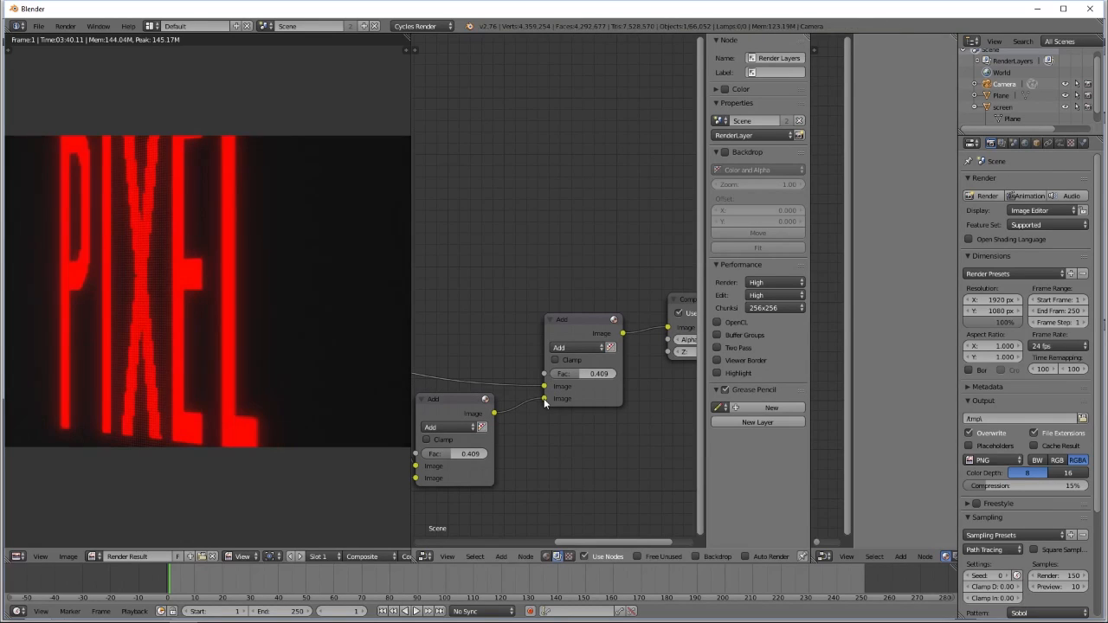
Set the factor of the duplicated Add node before Composite to 0.345.
drag(575, 374, 549, 374)
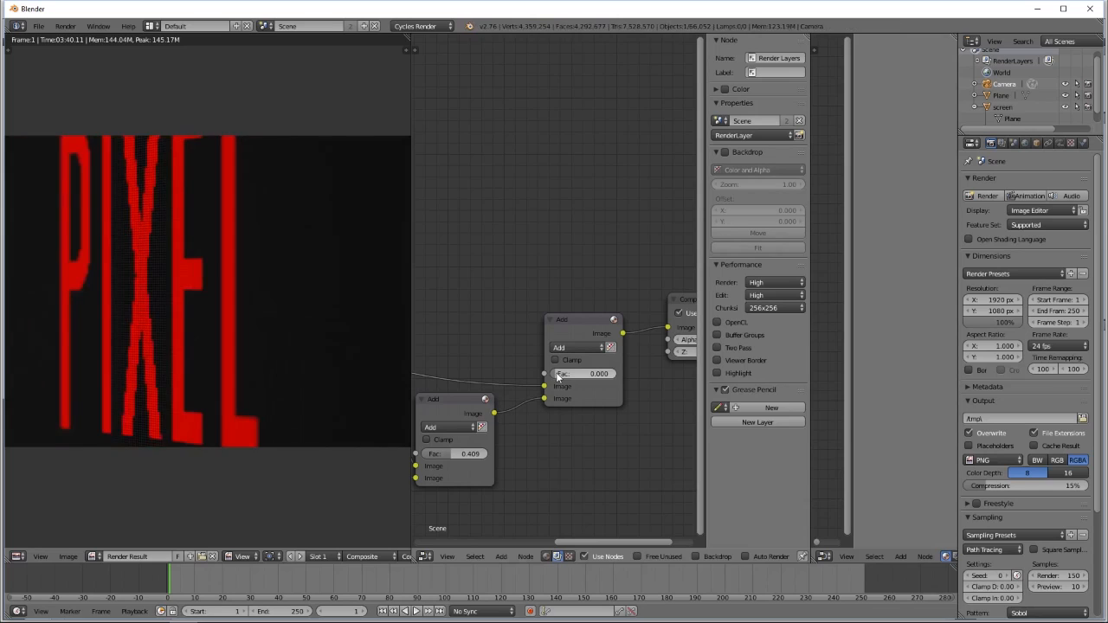
drag(565, 376, 573, 374)
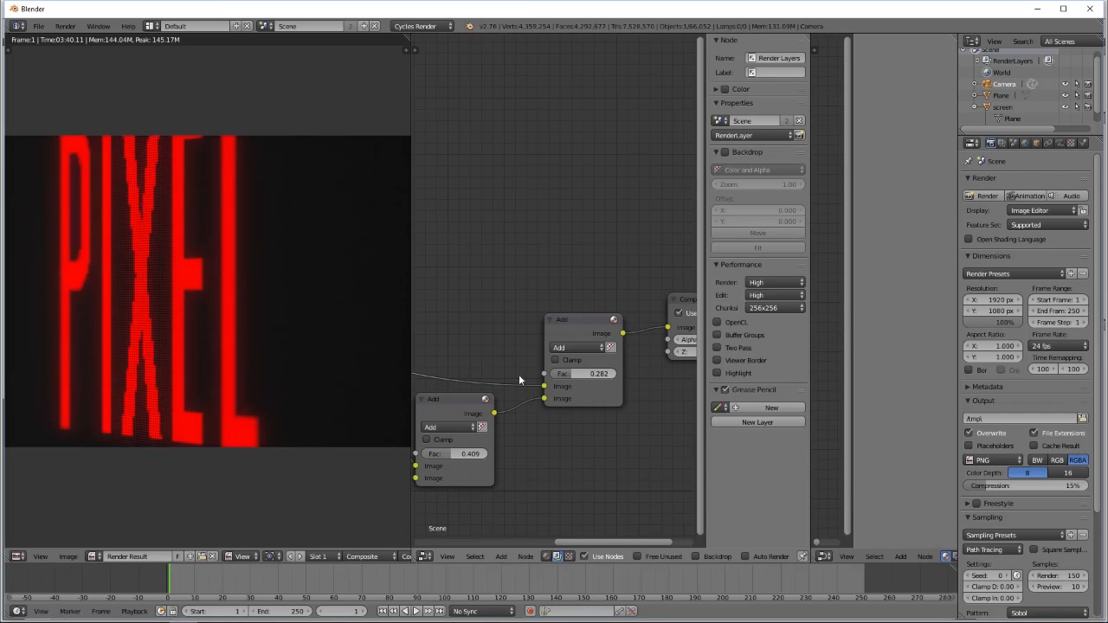
middle_drag(448, 390, 552, 381)
scroll(541, 367, down, 3)
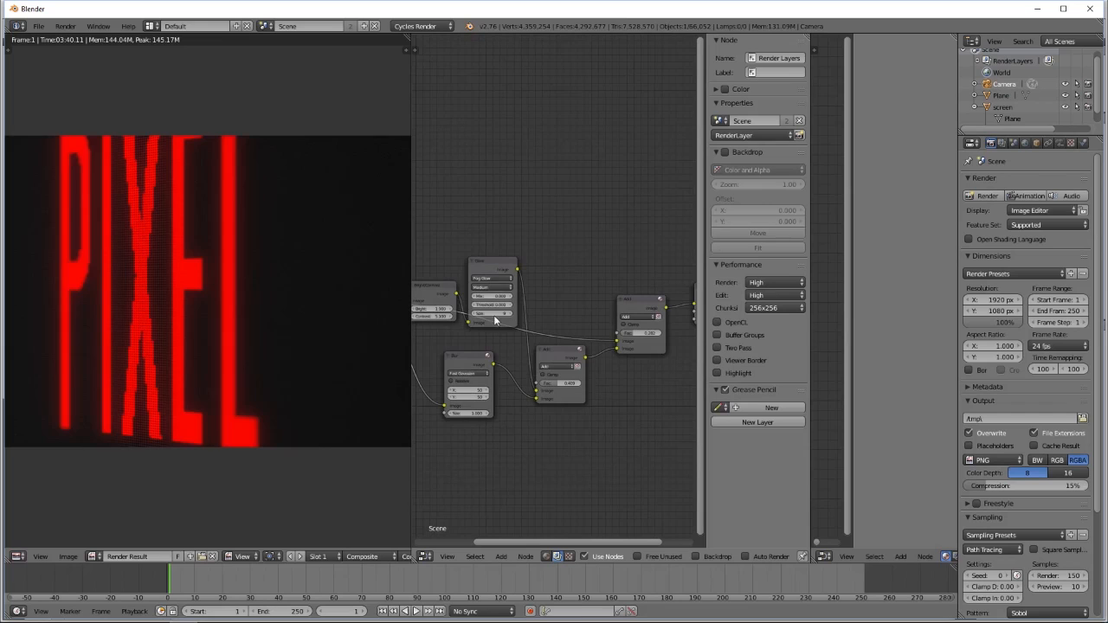
scroll(588, 357, up, 3)
middle_drag(577, 356, 452, 360)
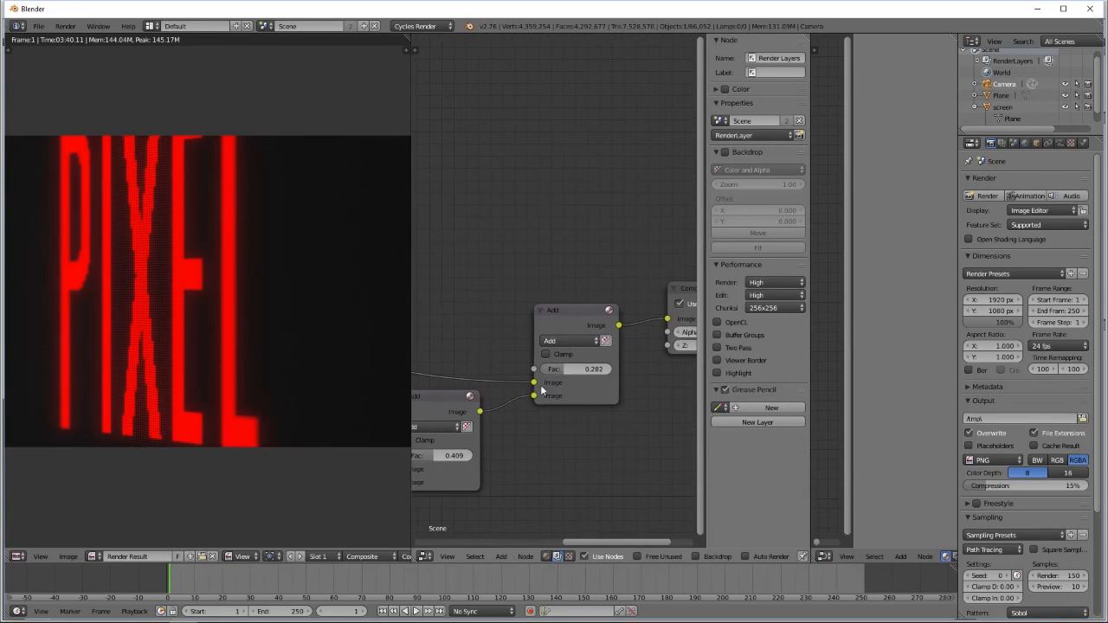
drag(568, 373, 574, 373)
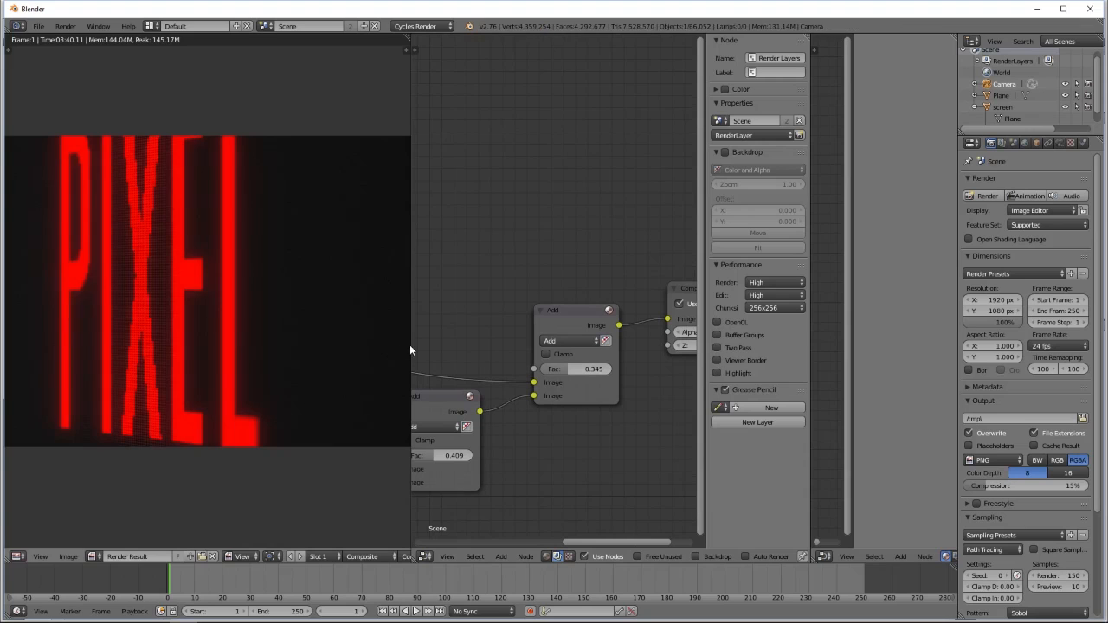
Widen the render result view and inspect the glow on the PIXEL lettering.
drag(411, 346, 698, 362)
scroll(434, 367, up, 1)
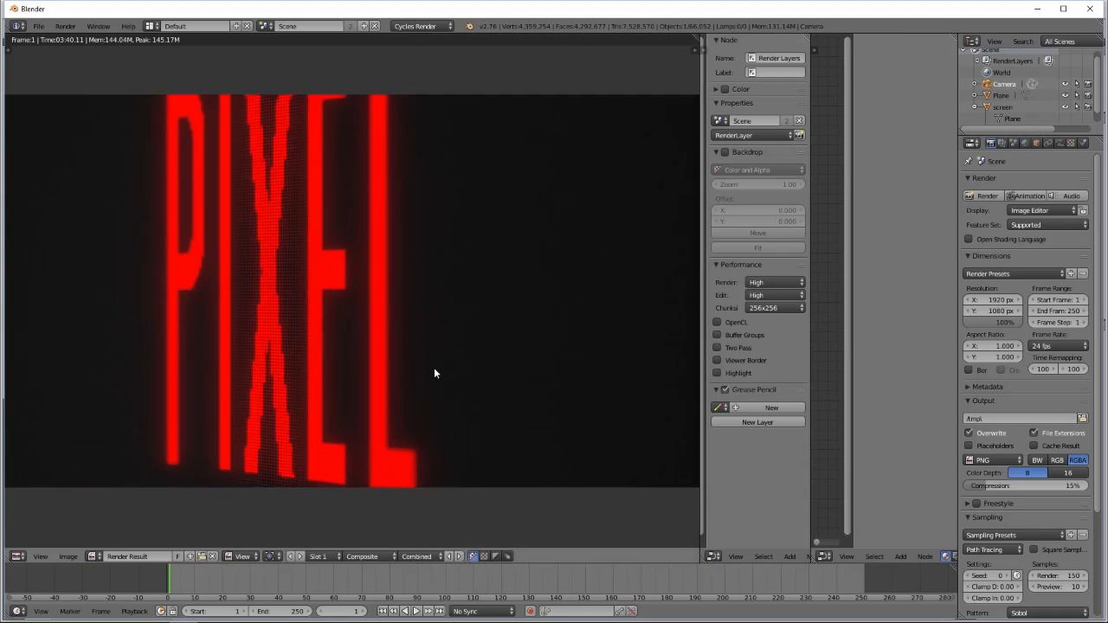
middle_drag(305, 384, 346, 400)
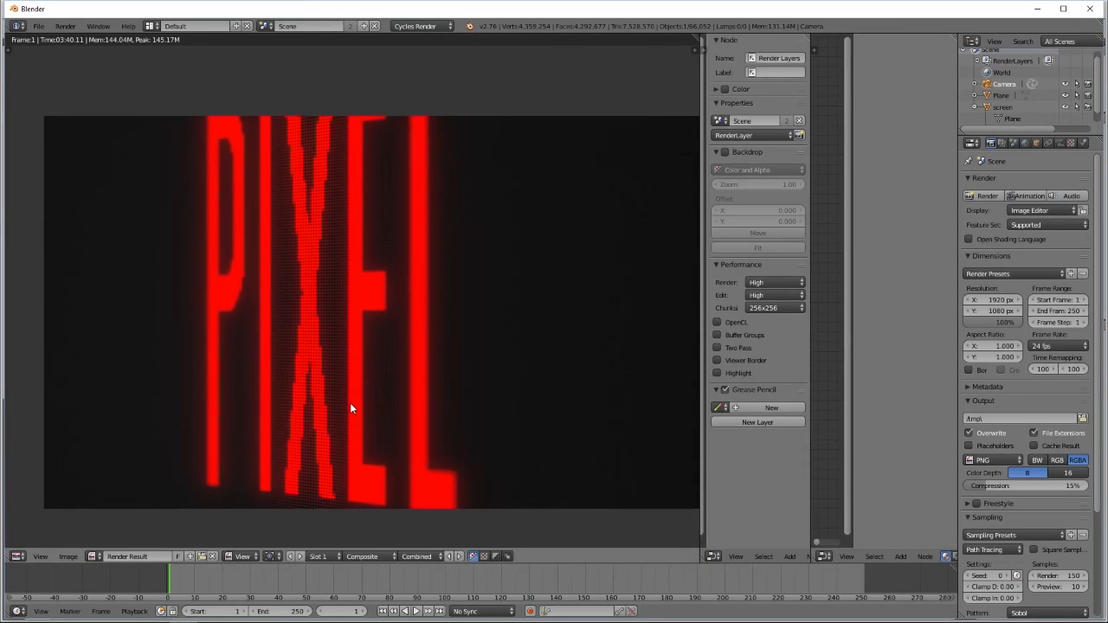